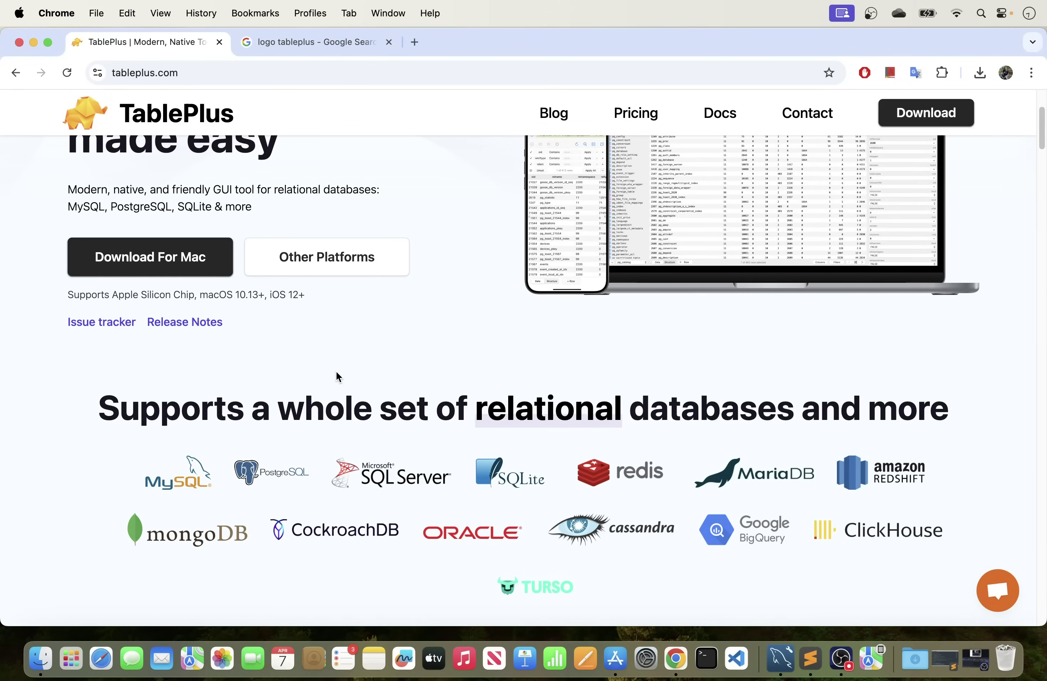
Step: Look through the TablePlus homepage, covering the supported databases, customers and main features
scroll(336, 372, up, 5)
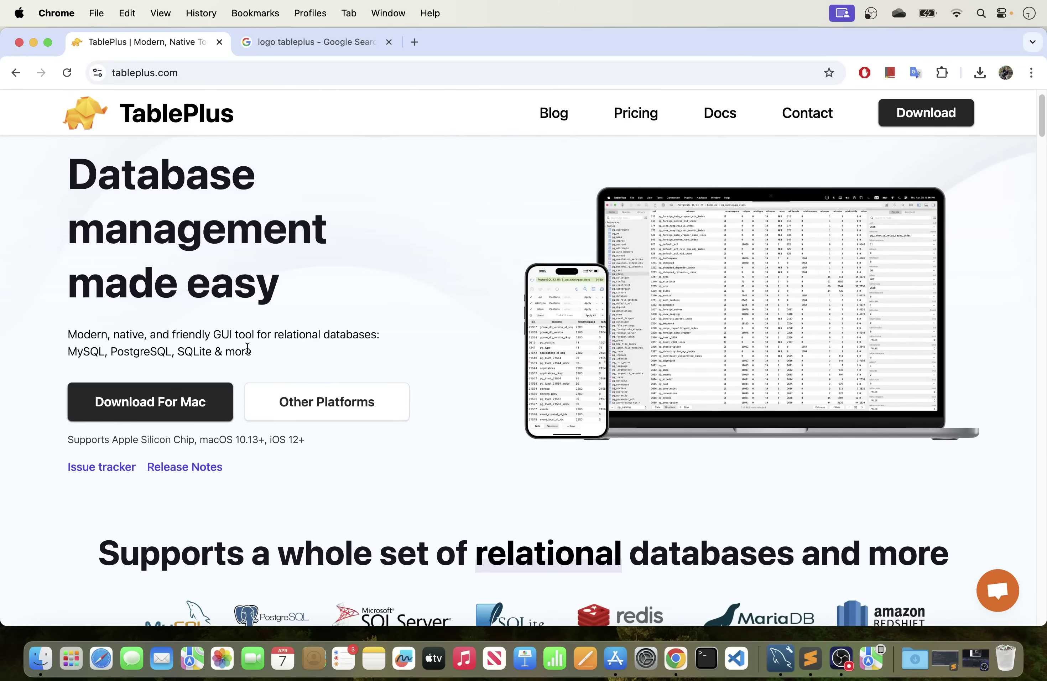
scroll(454, 442, down, 10)
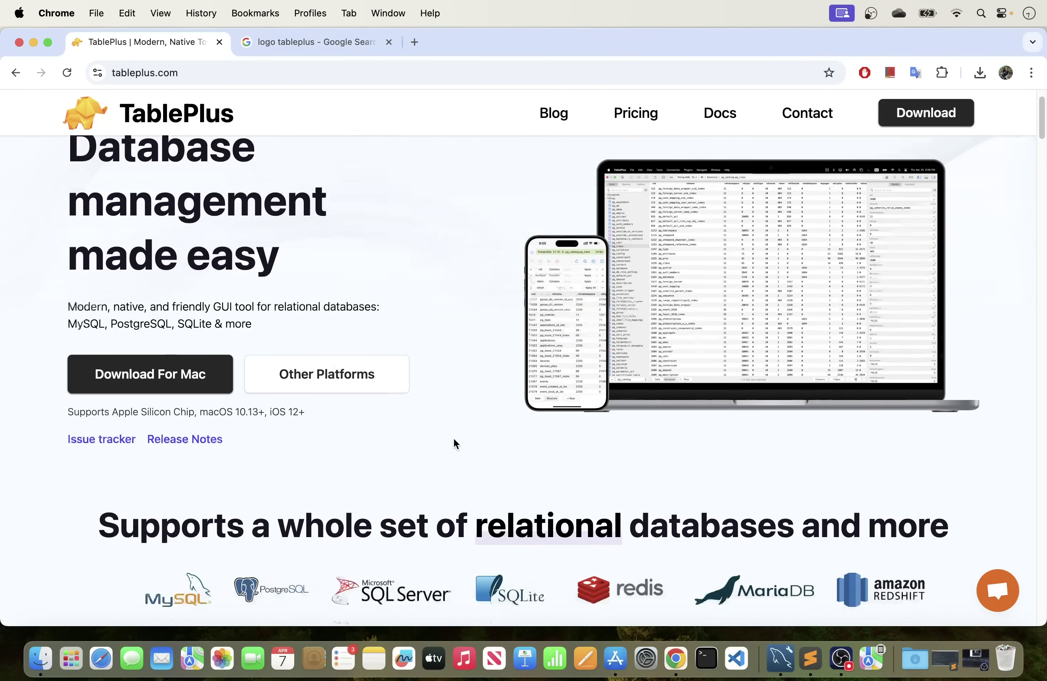
scroll(455, 442, down, 10)
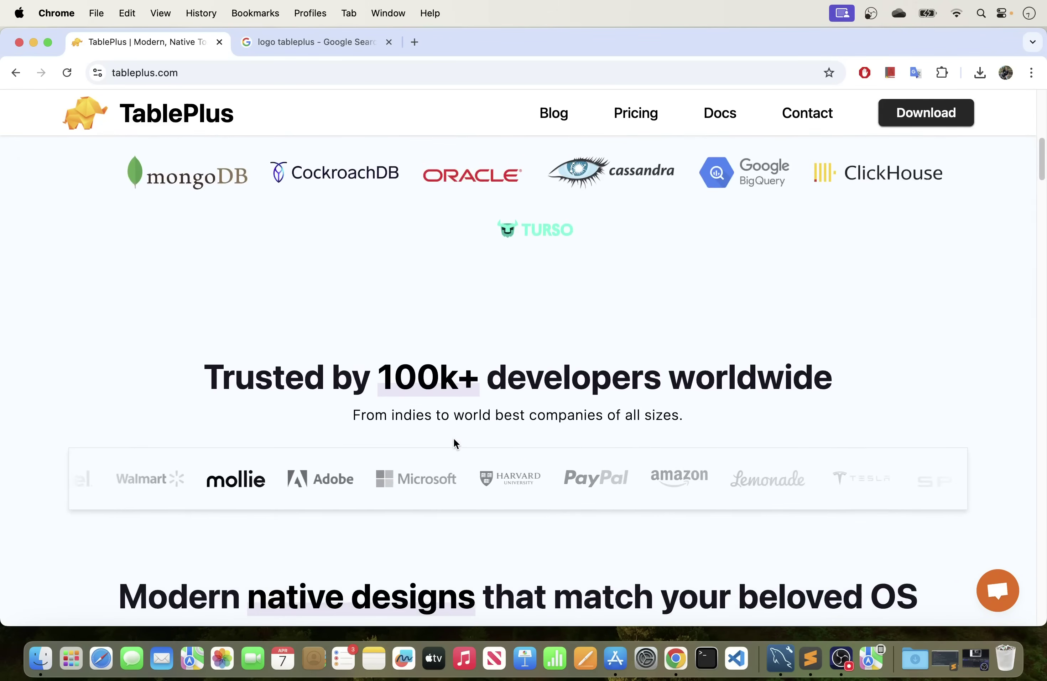
scroll(456, 437, down, 15)
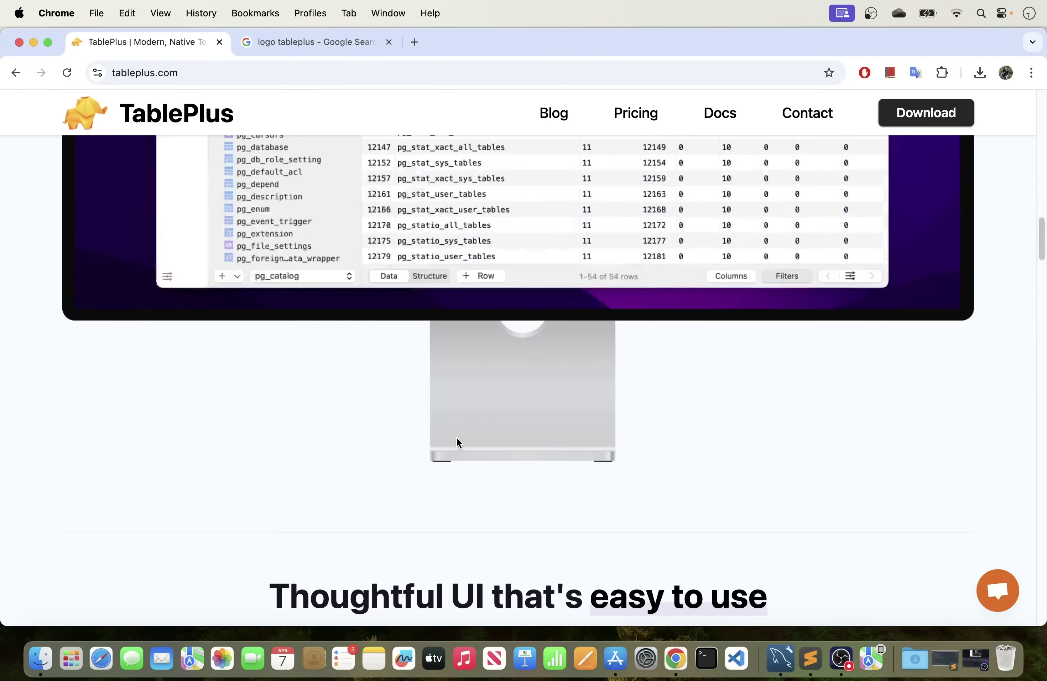
scroll(455, 437, up, 20)
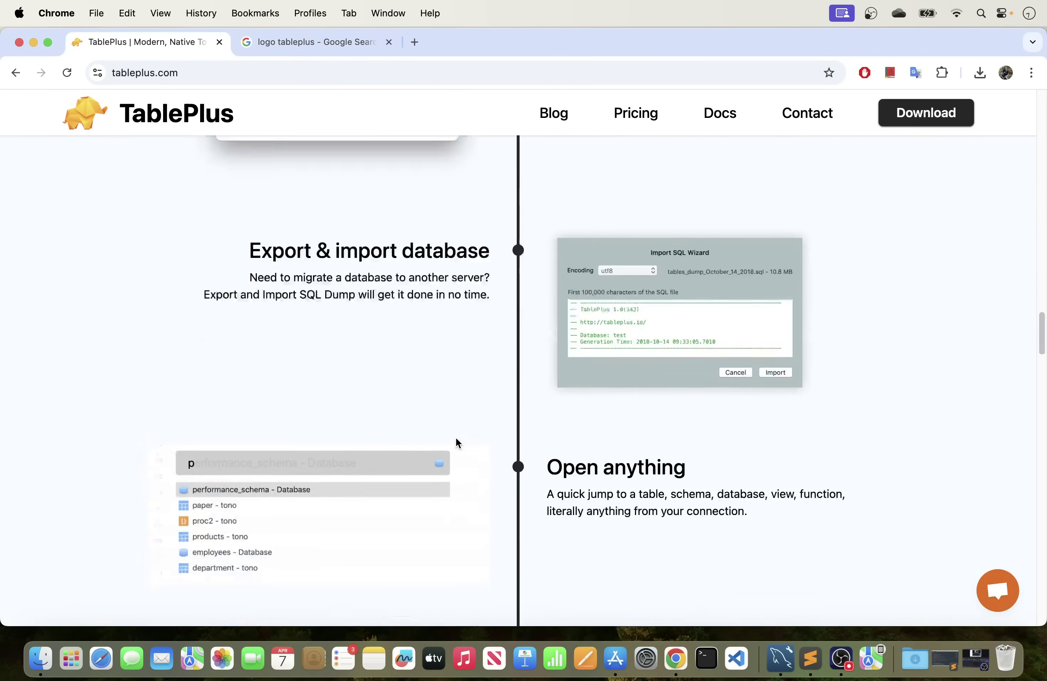
scroll(456, 437, up, 10)
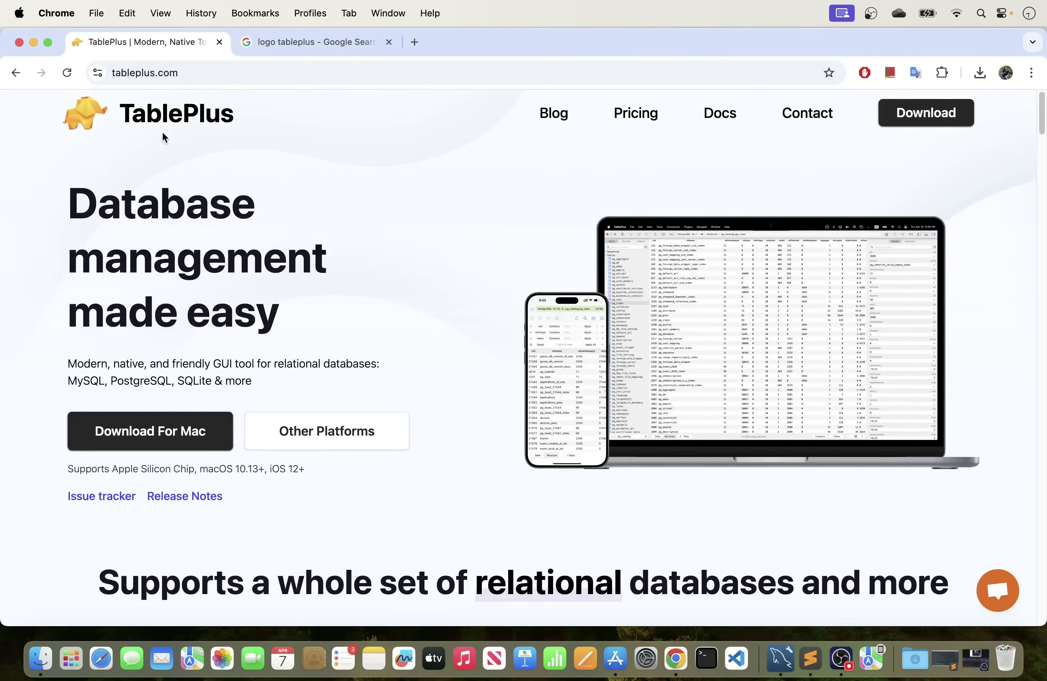
Step: Search Google for tableplus and open the official TablePlus website from the results
click(16, 72)
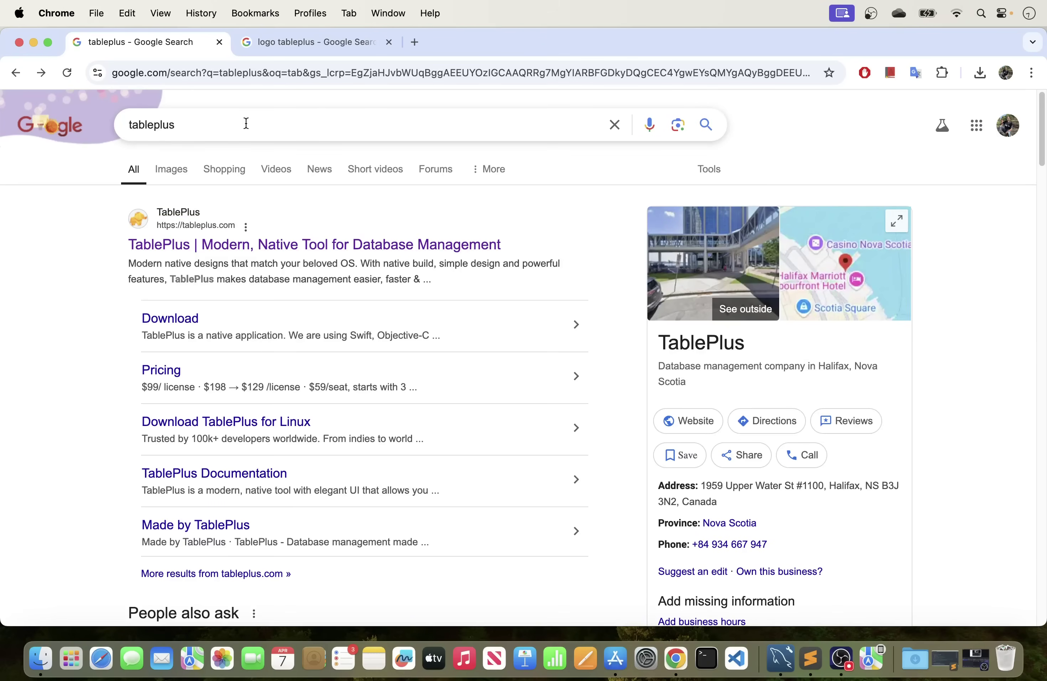
click(207, 126)
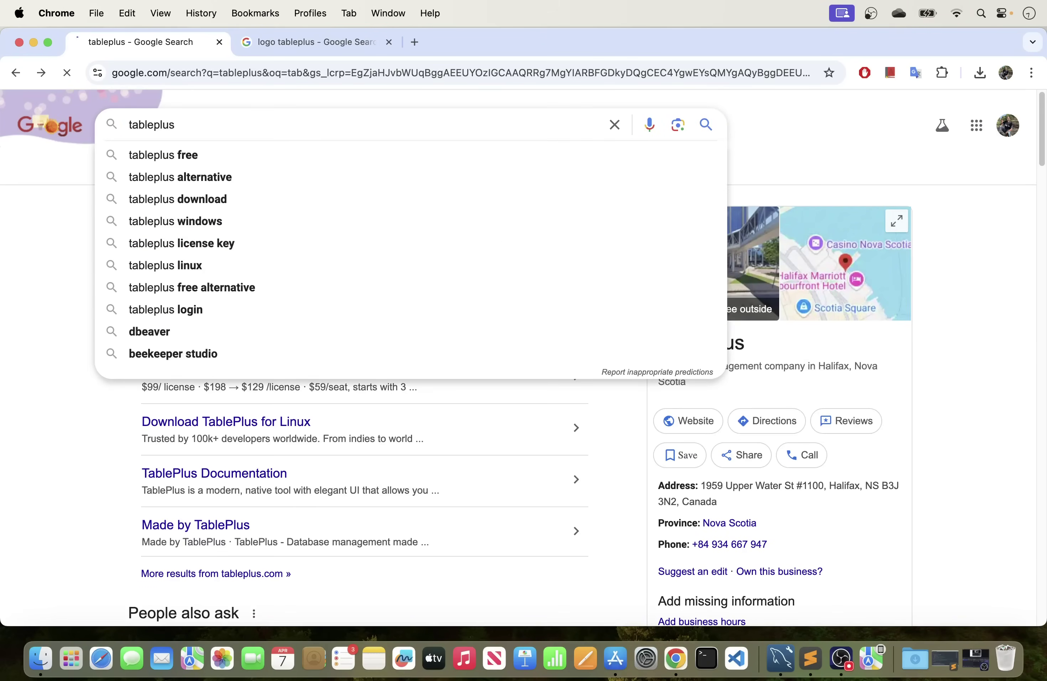
key(Return)
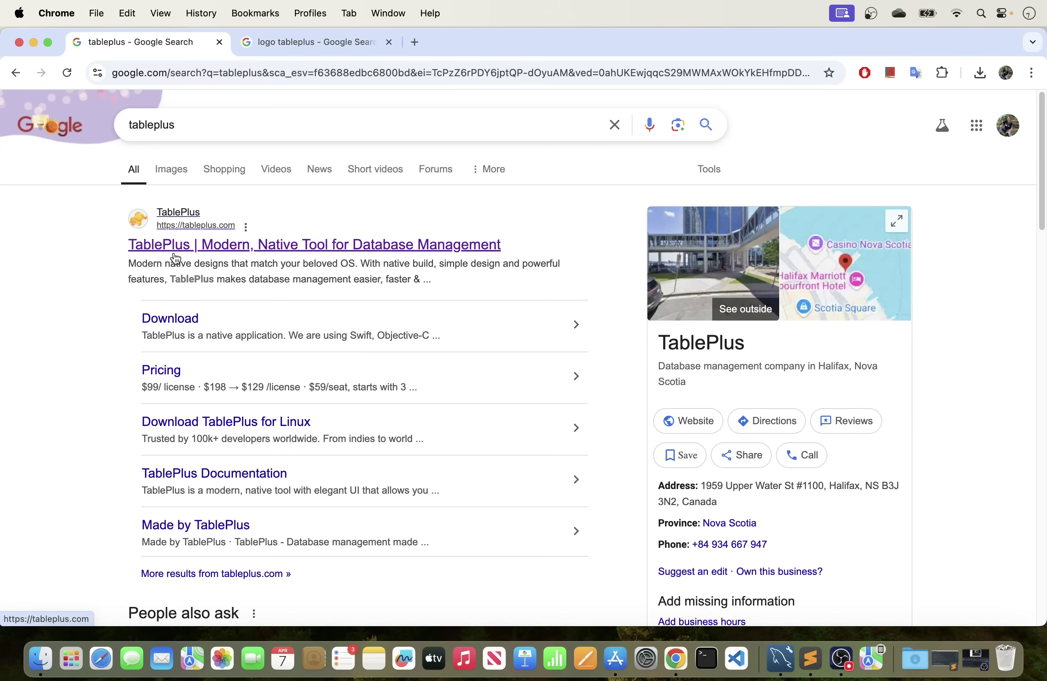
click(281, 247)
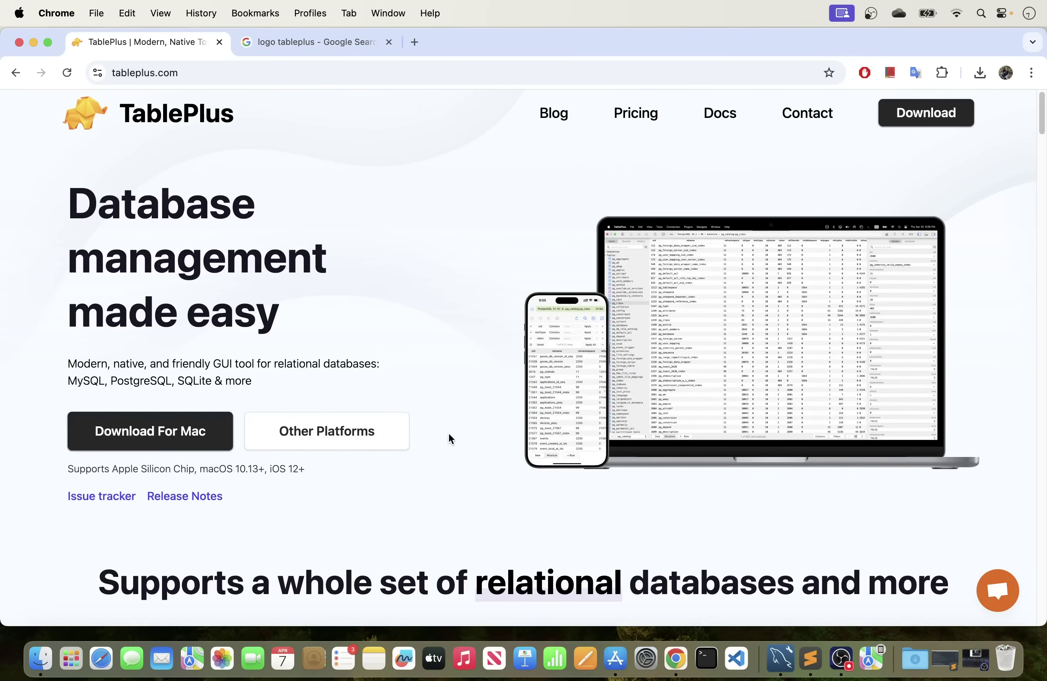
scroll(447, 431, down, 8)
scroll(447, 432, up, 6)
scroll(447, 432, up, 2)
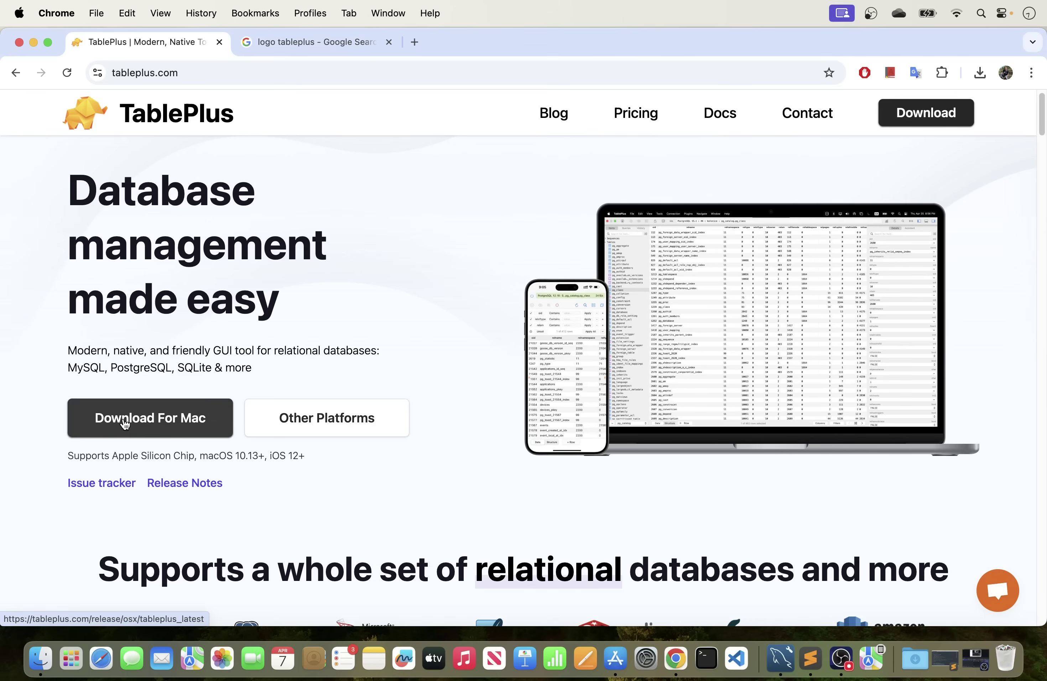
Step: Open the download page for other platforms in a new tab and check which operating systems are offered
right_click(360, 417)
click(390, 359)
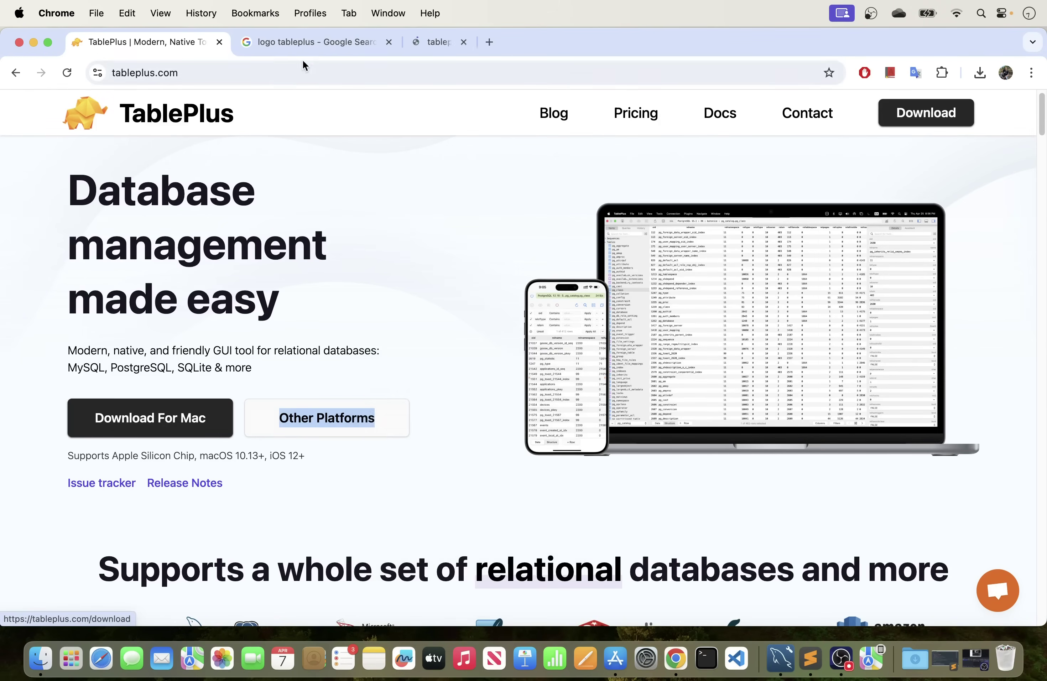
click(435, 41)
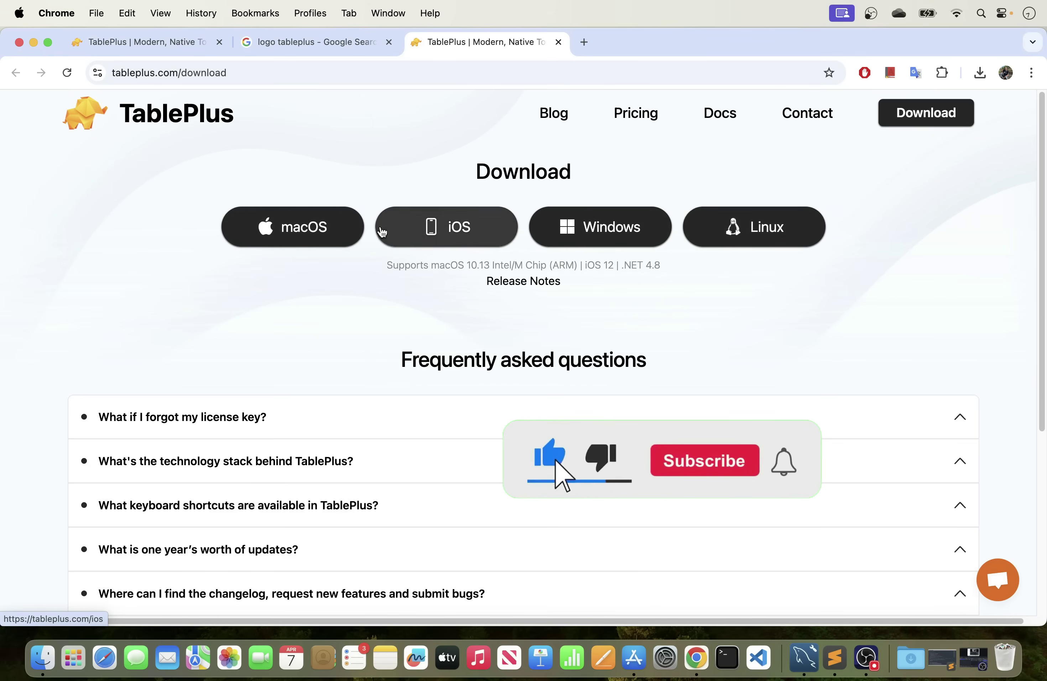
Step: Download TablePlus for Mac from the homepage and check the TablePlus.dmg file in the Downloads folder
click(135, 40)
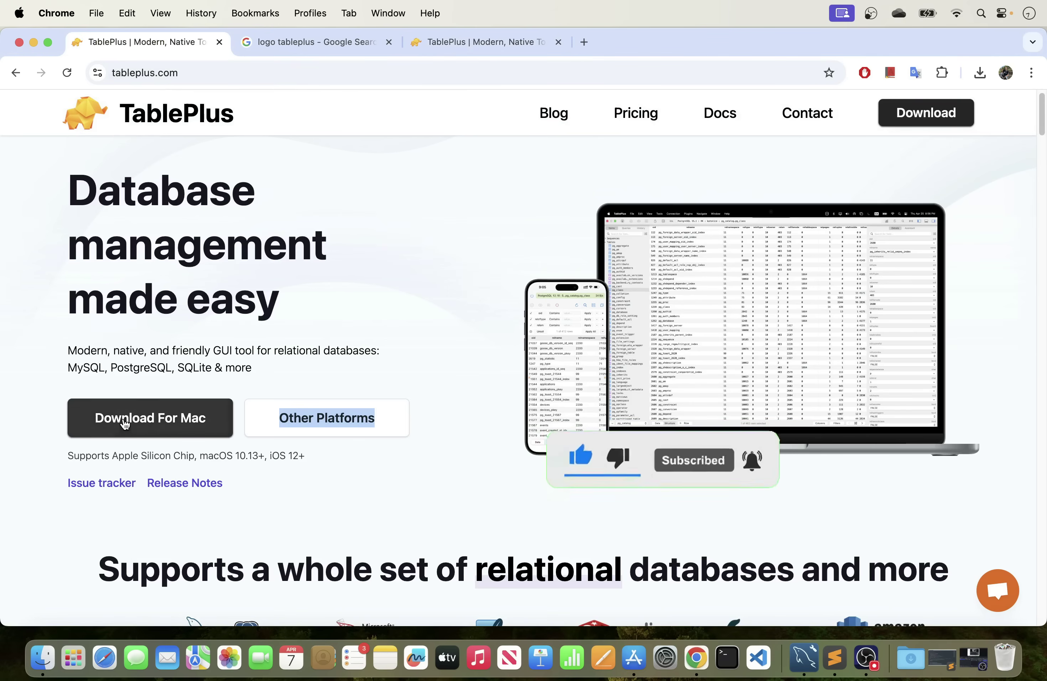
click(131, 428)
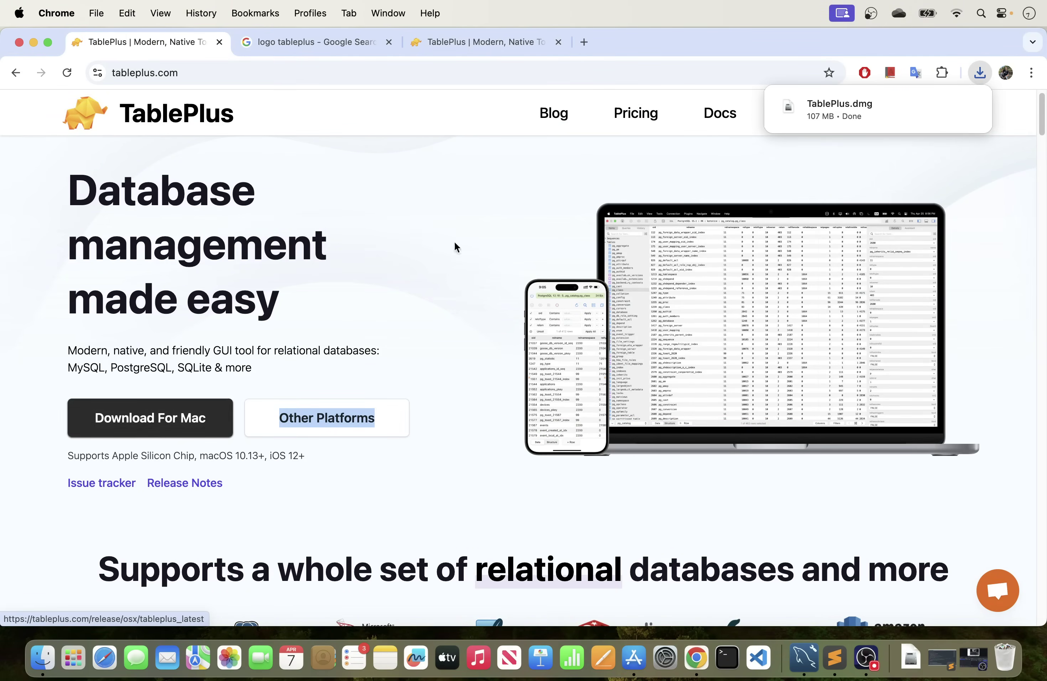
mouse_move(964, 108)
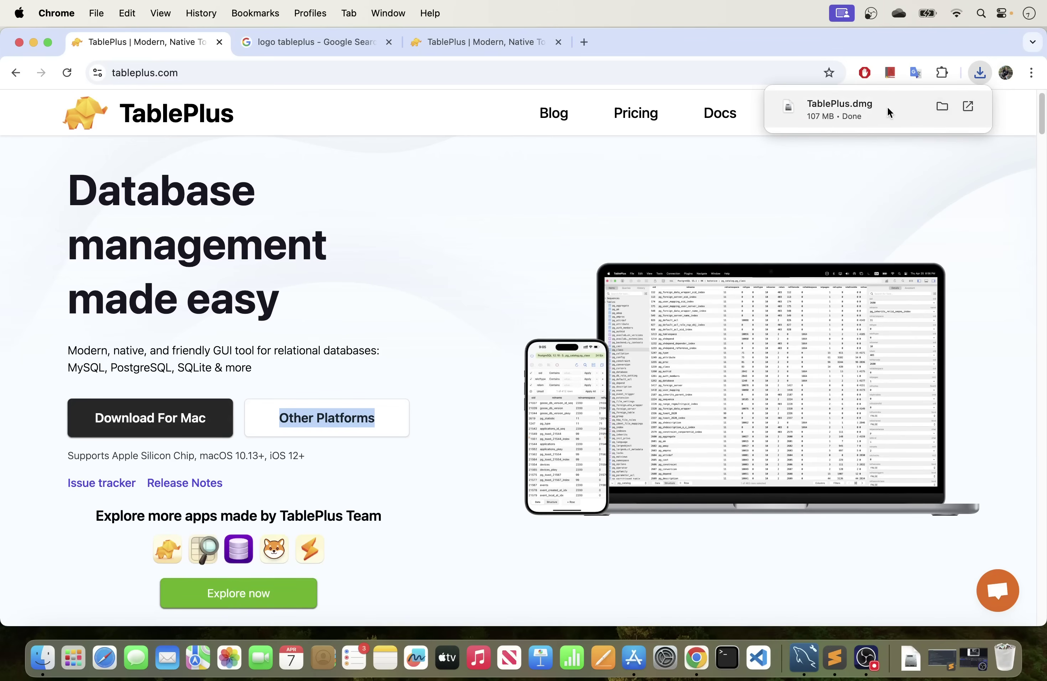
click(941, 106)
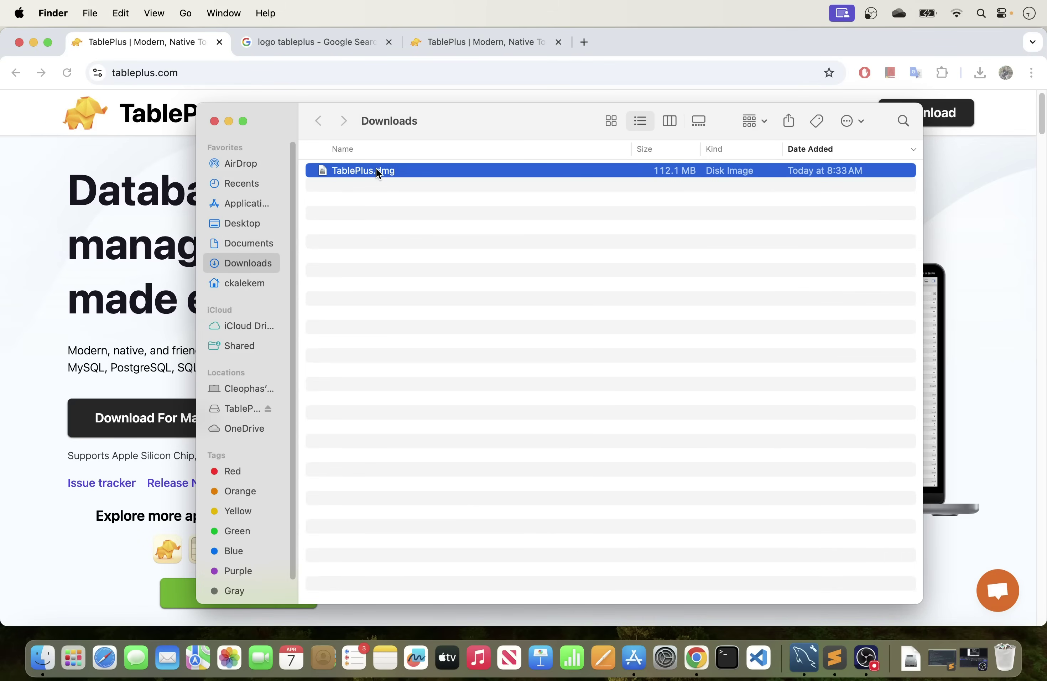
click(214, 121)
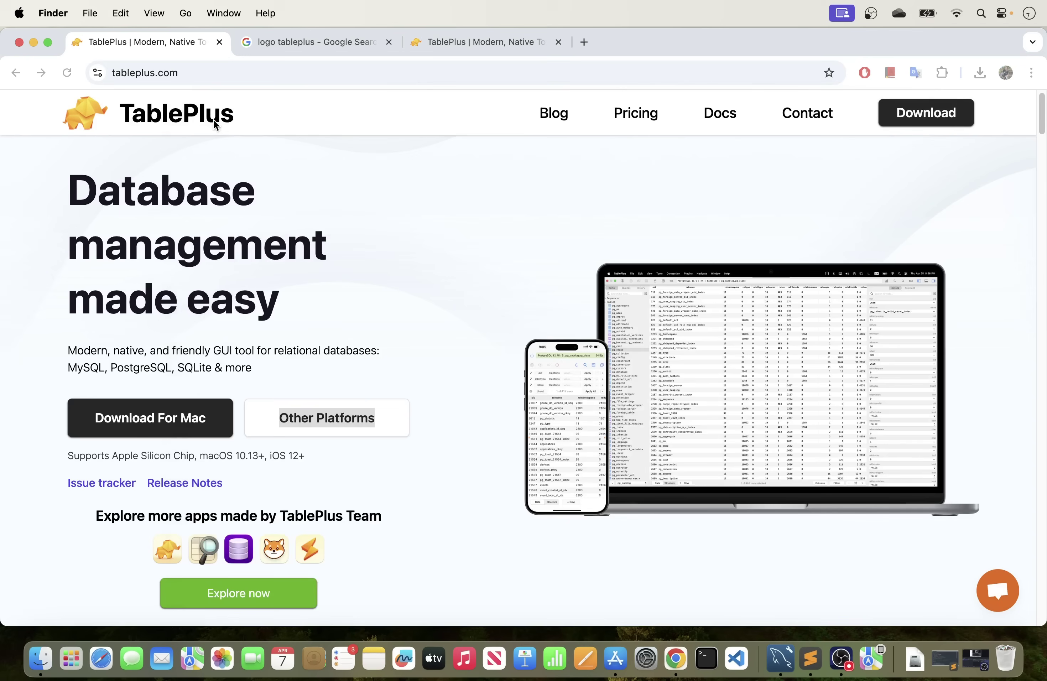
Step: Open the downloaded TablePlus.dmg and copy the TablePlus app into the Applications folder
click(979, 72)
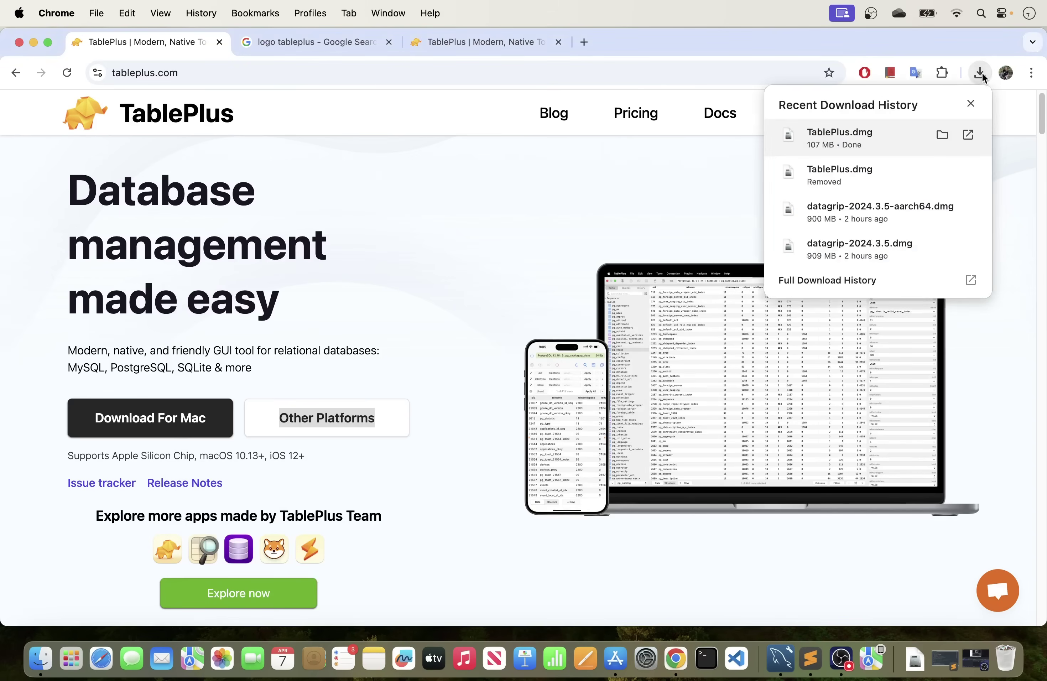
click(968, 133)
drag(394, 324, 518, 118)
drag(660, 398, 904, 558)
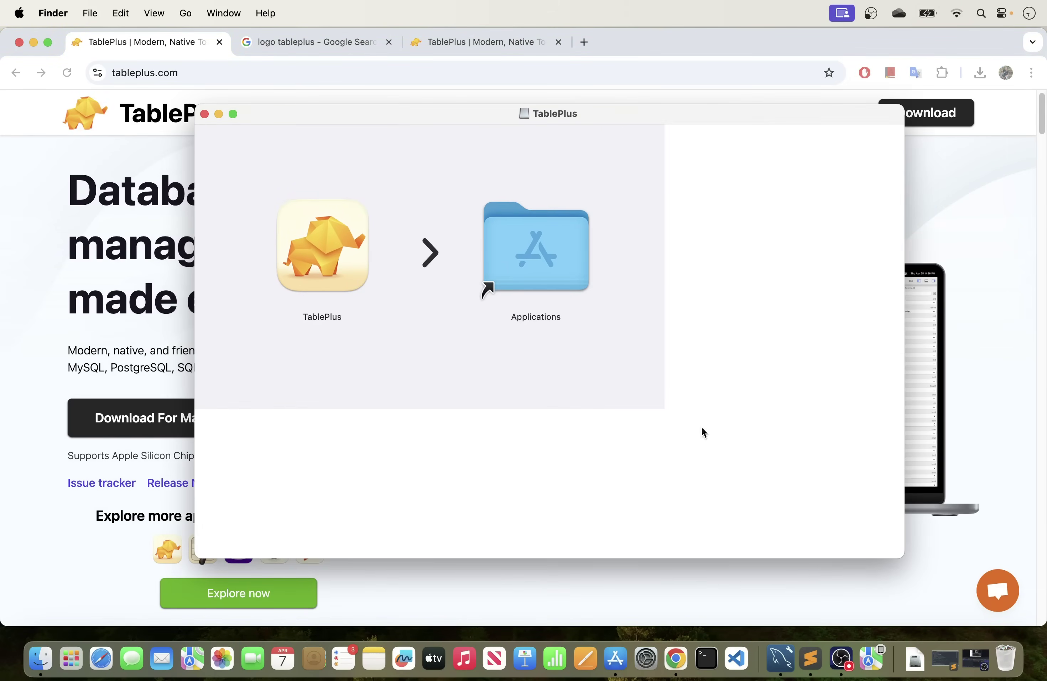
drag(194, 156, 35, 149)
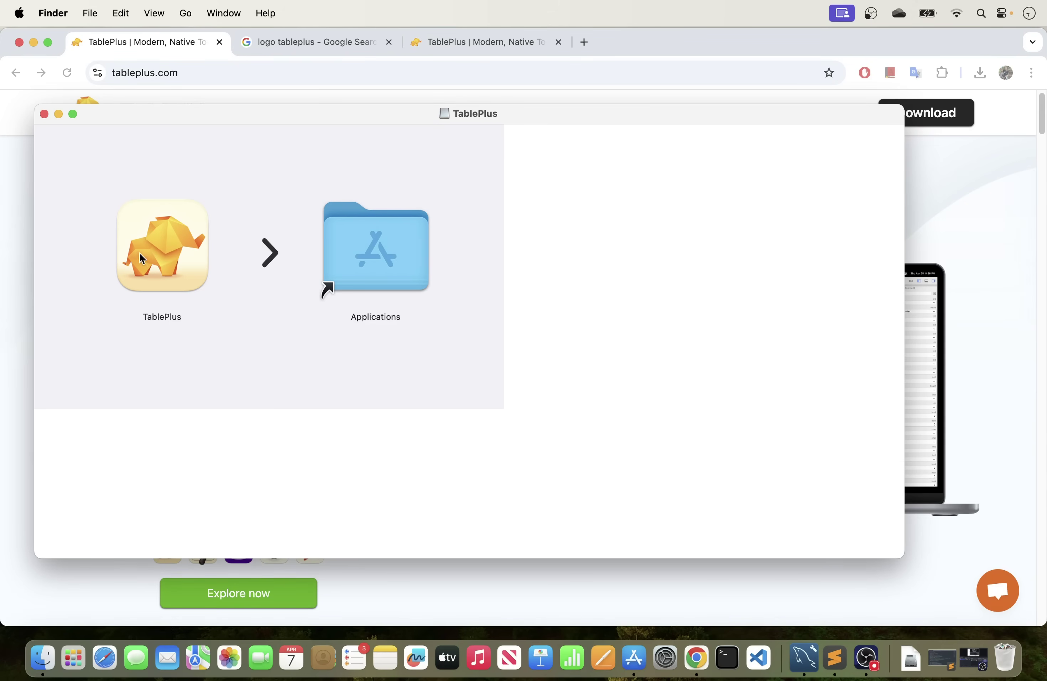
drag(152, 251, 373, 251)
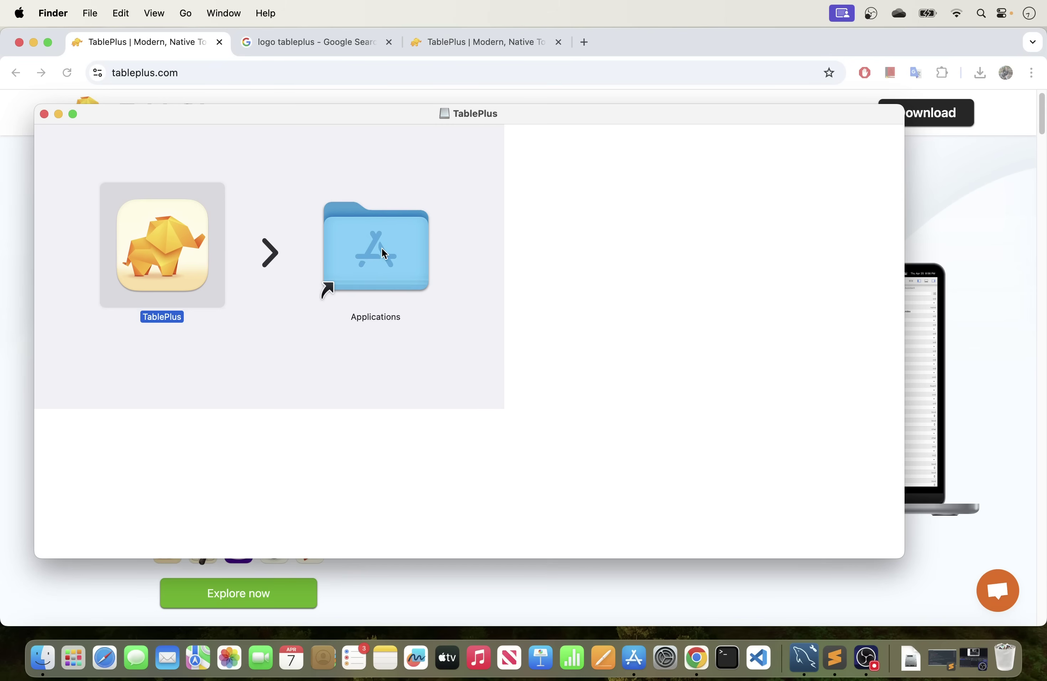
Step: Launch TablePlus from the disk image, allowing it to open, and close its welcome window and the installer window
click(33, 42)
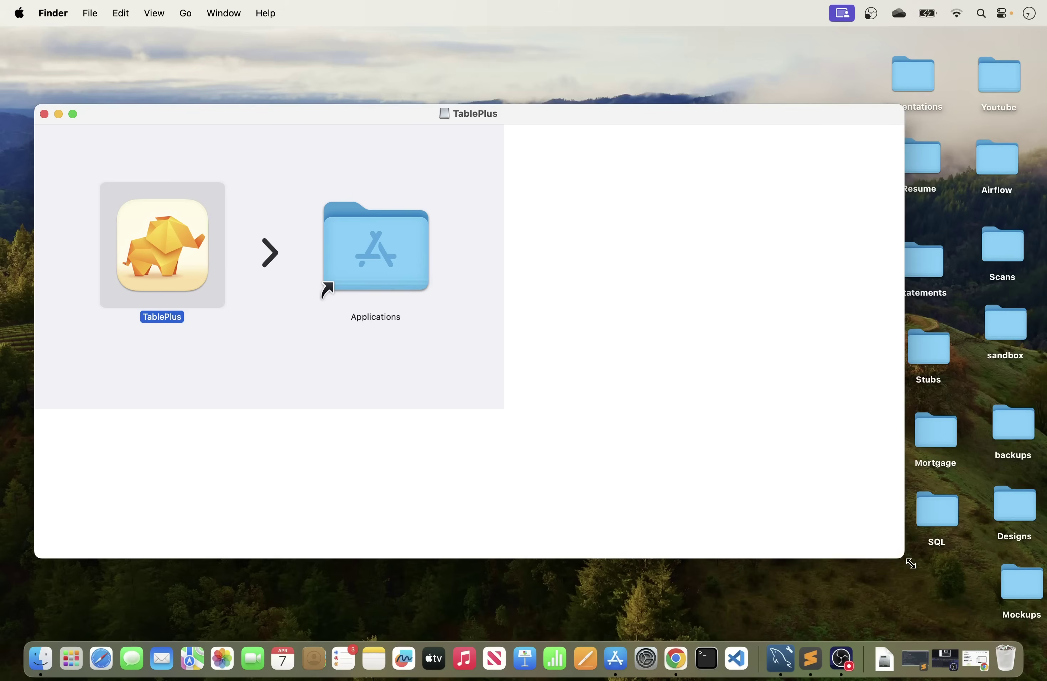
drag(910, 563, 1045, 599)
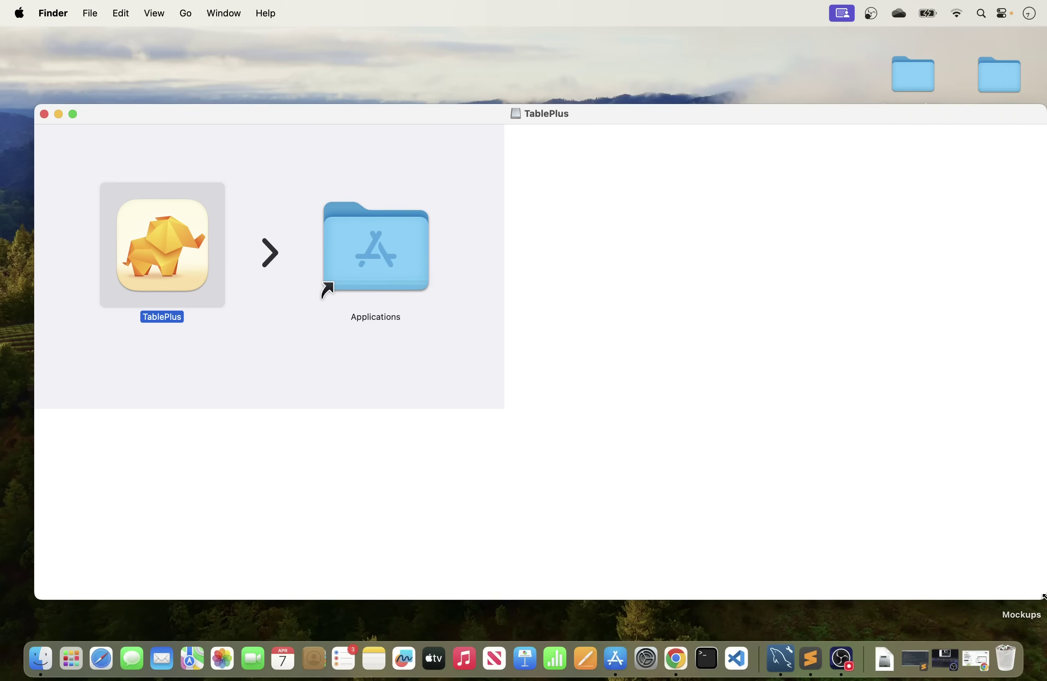
double_click(153, 242)
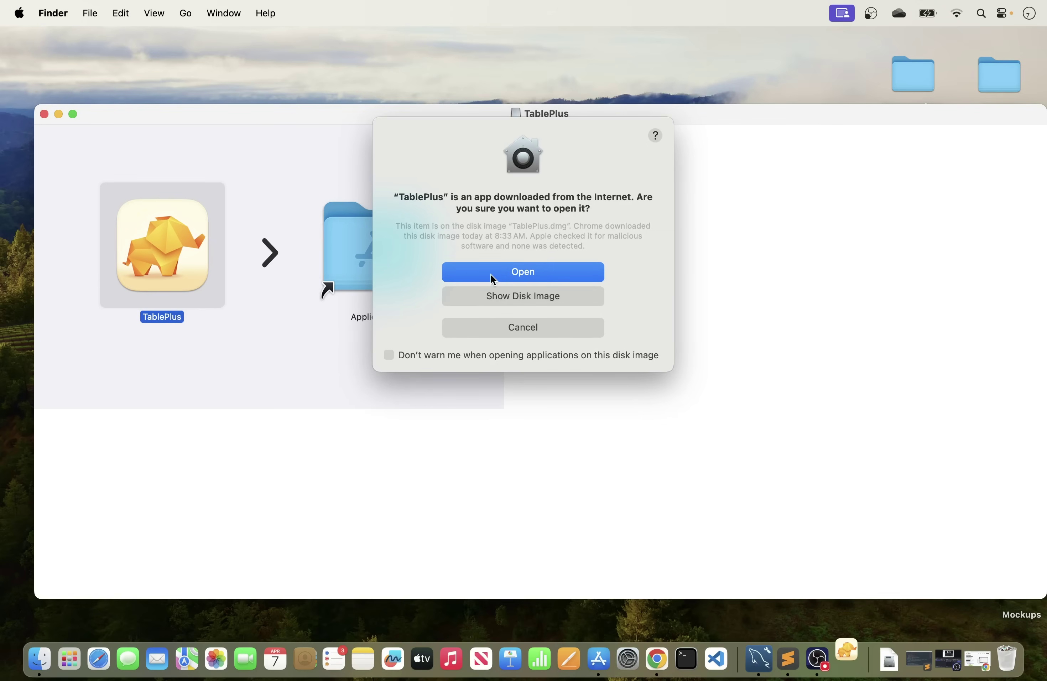
click(536, 274)
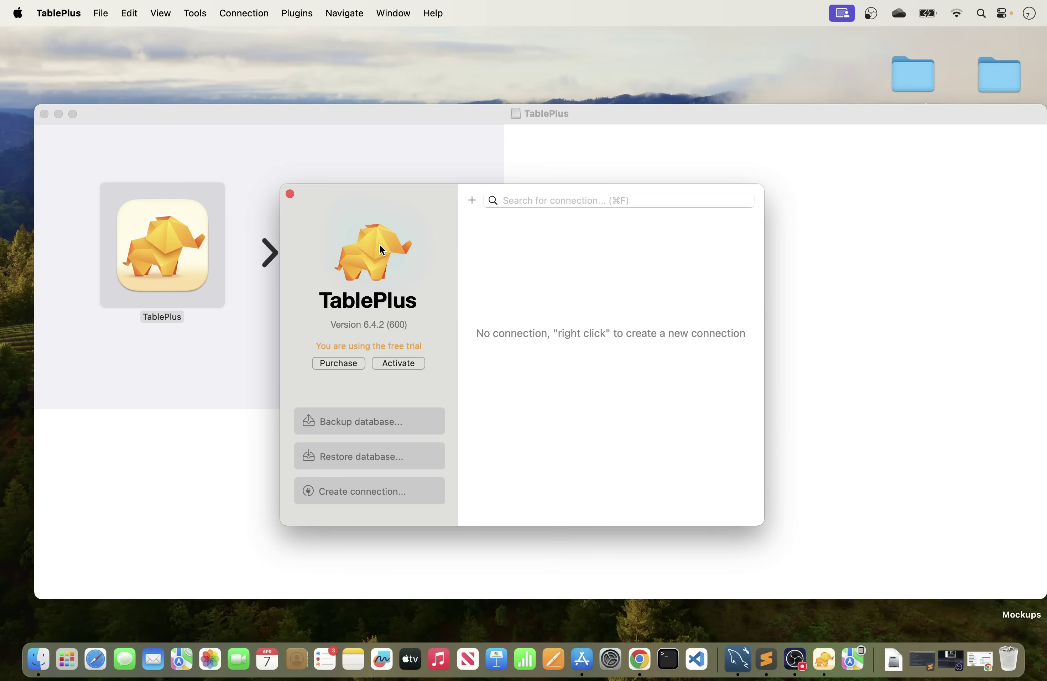
click(290, 195)
click(43, 114)
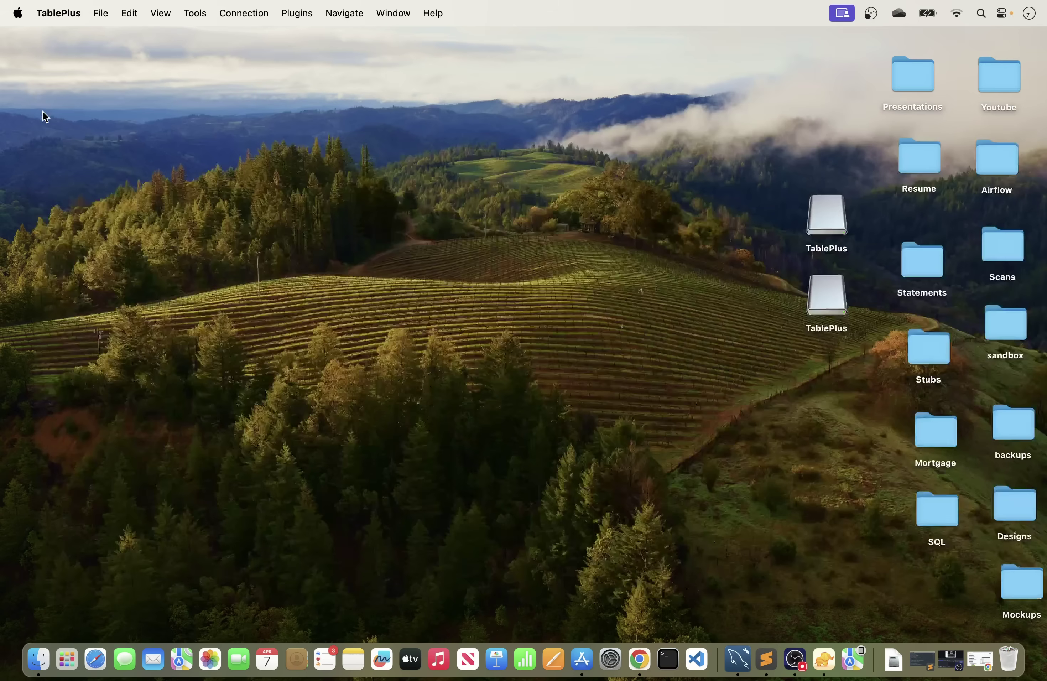
Step: Search the installed applications for "table" and launch the installed TablePlus, allowing the downloaded app to open
click(67, 655)
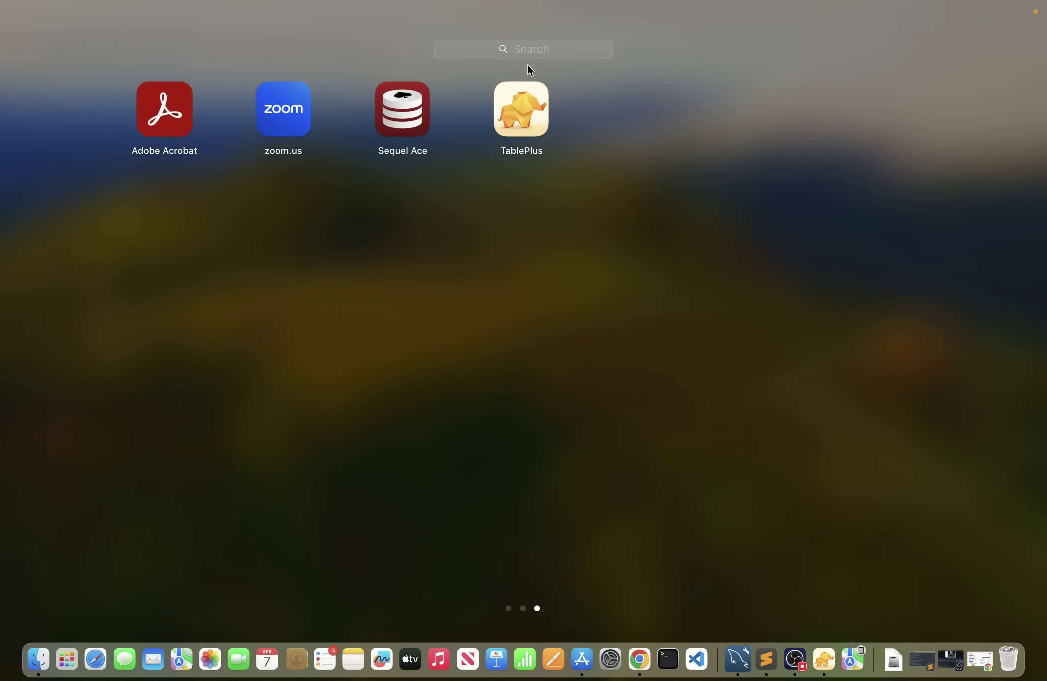
click(525, 51)
text(table)
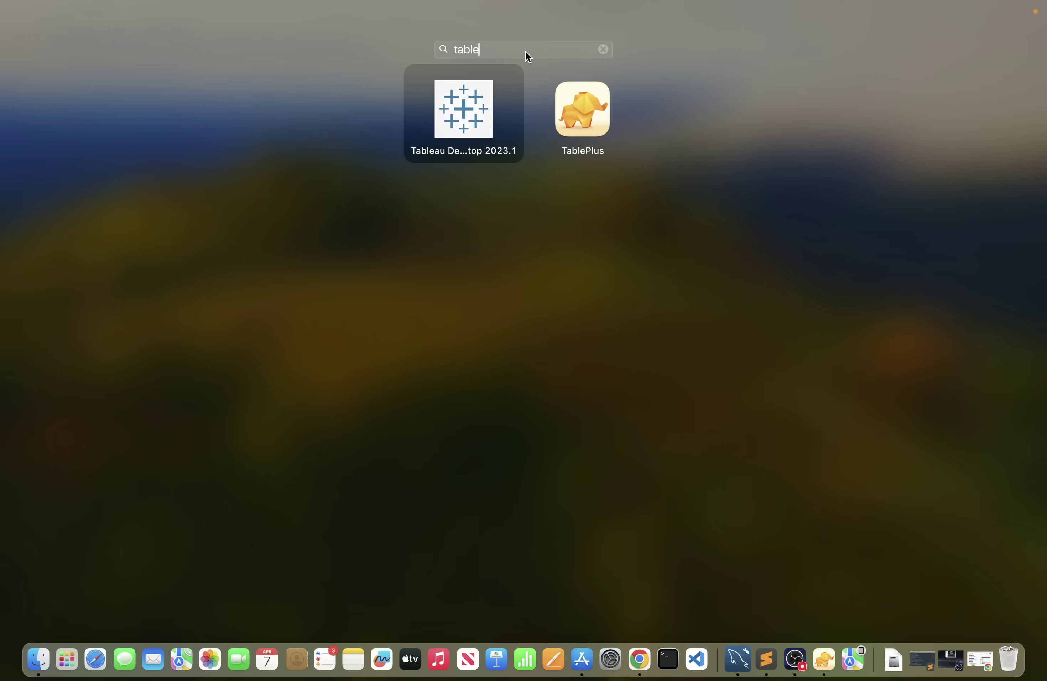
click(586, 117)
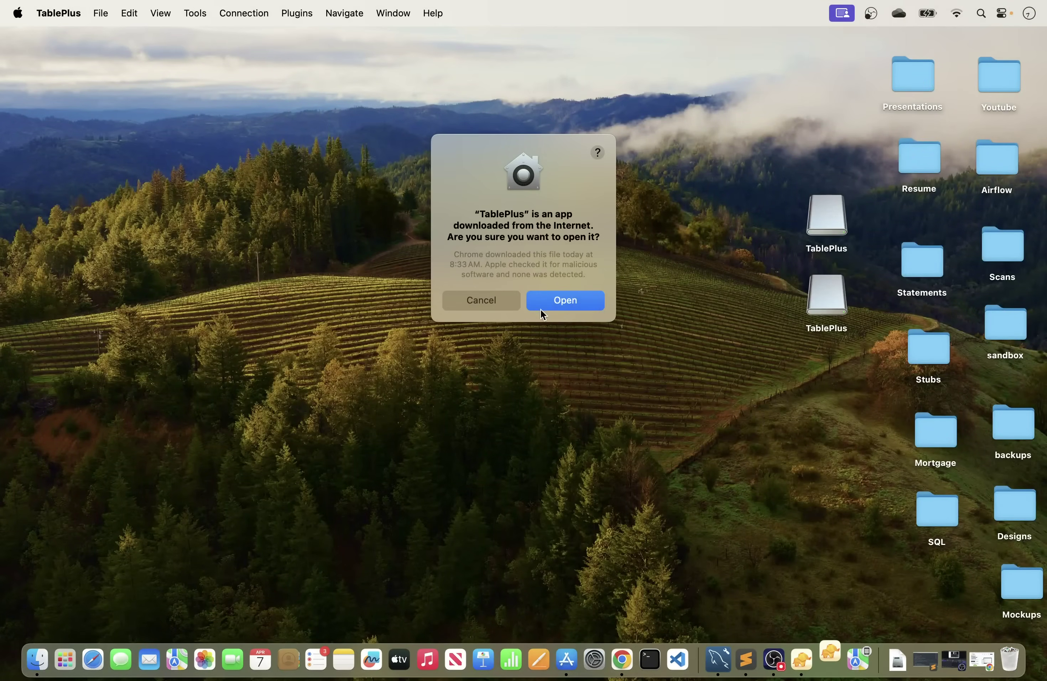
click(550, 305)
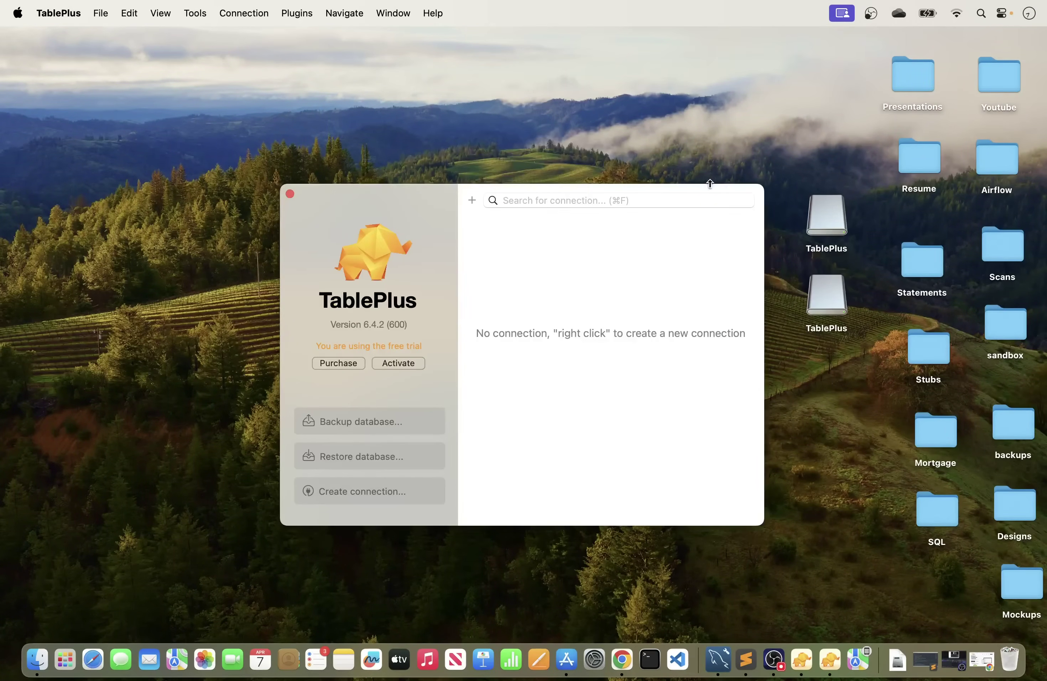
Step: Eject both TablePlus disk images from the desktop, force-ejecting the one still in use
click(823, 223)
right_click(824, 220)
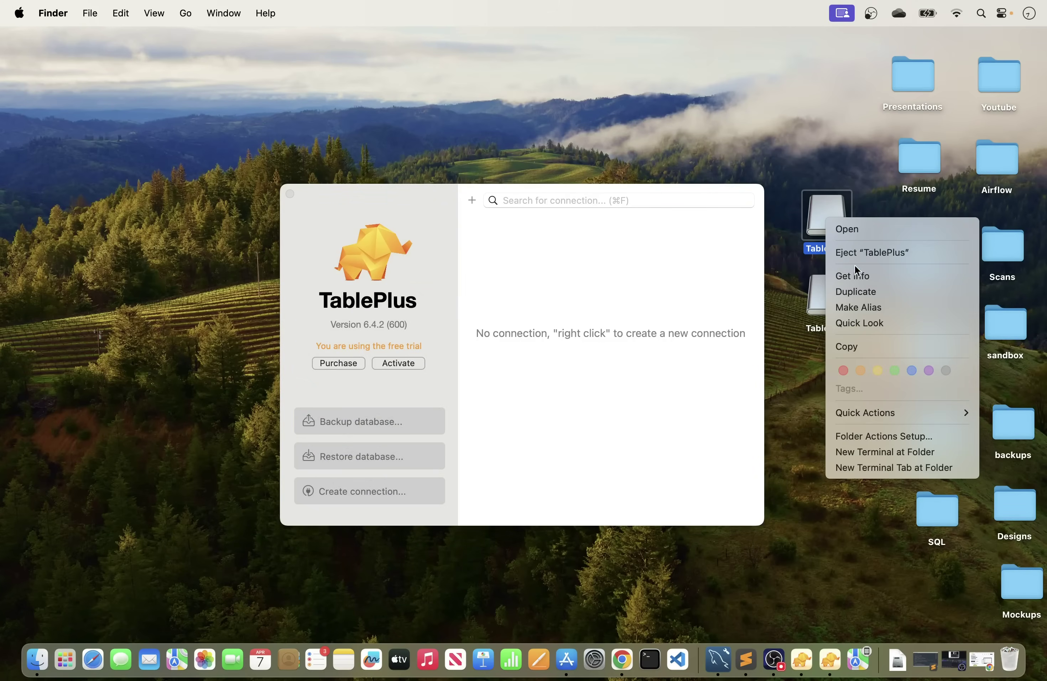
click(873, 252)
right_click(831, 297)
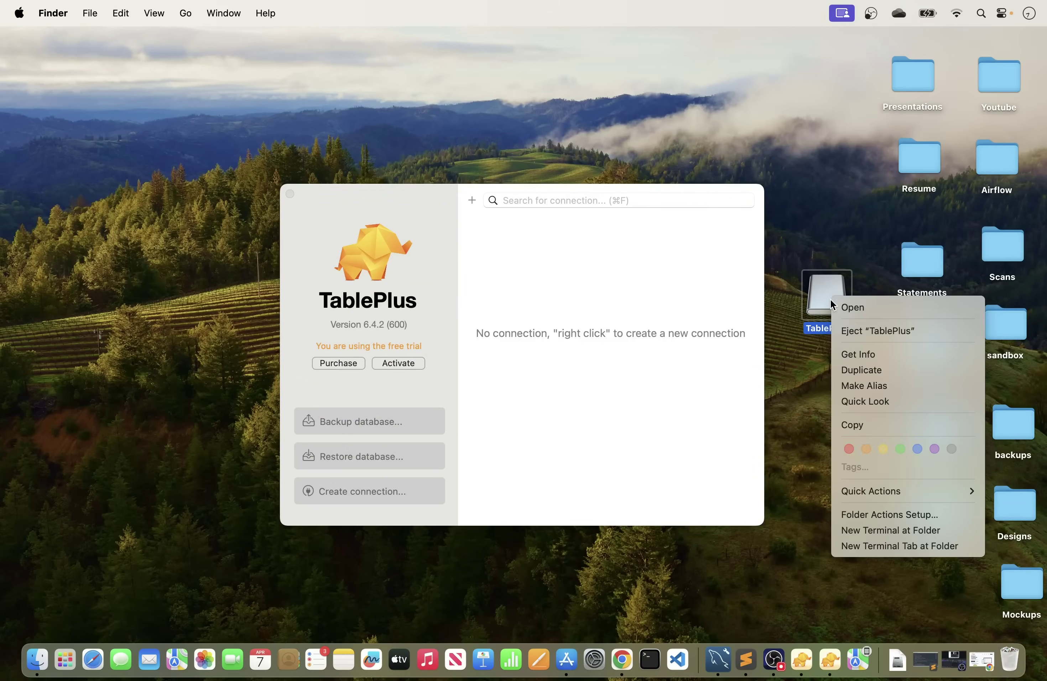
click(862, 330)
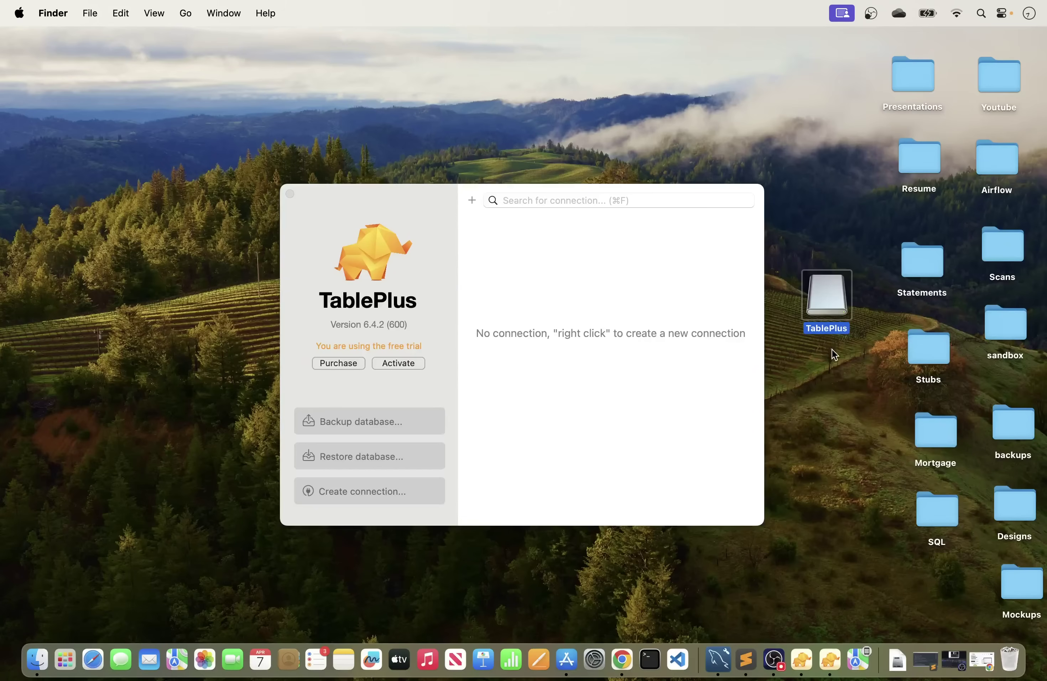
right_click(834, 302)
click(862, 333)
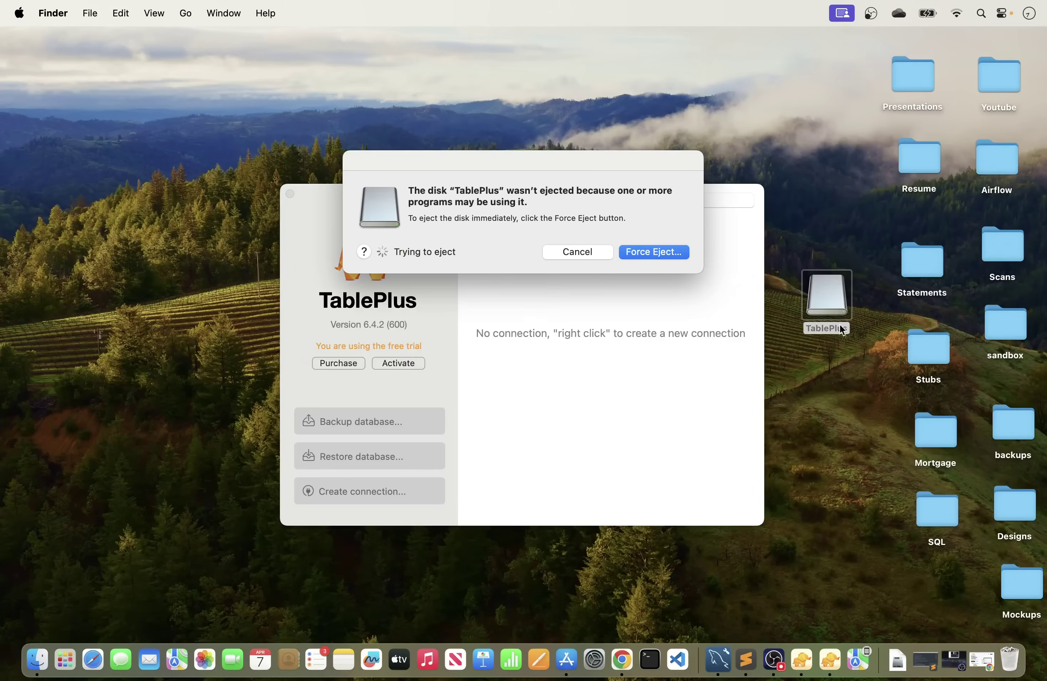
click(655, 251)
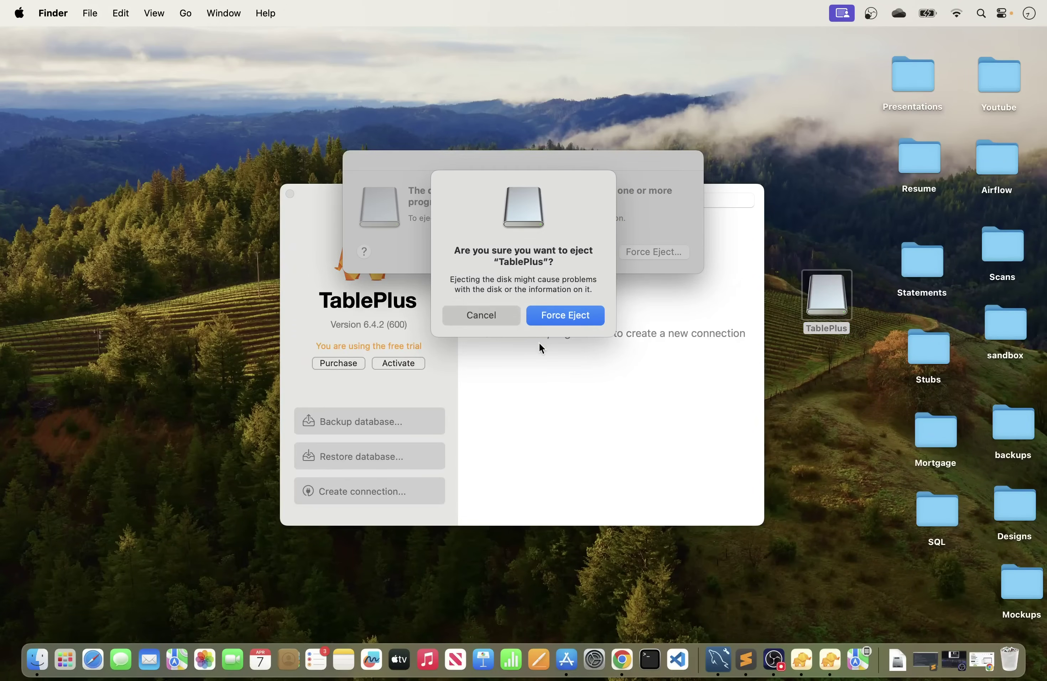
click(565, 314)
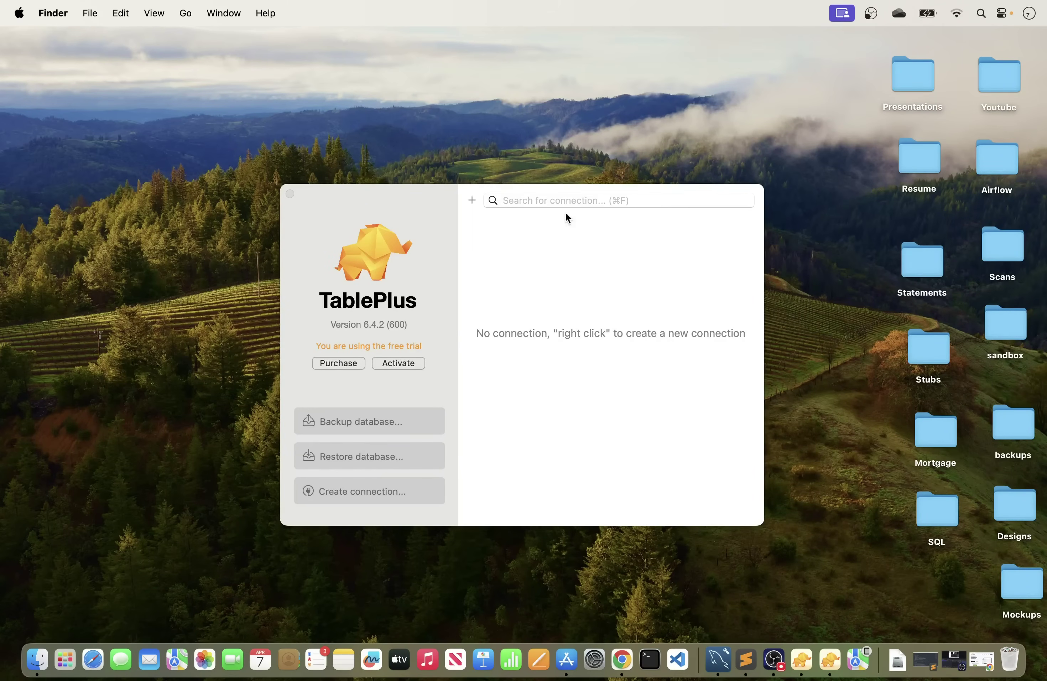
Step: Move the TablePlus welcome window up and enlarge it to fill the desktop area above the Dock
drag(398, 205, 364, 51)
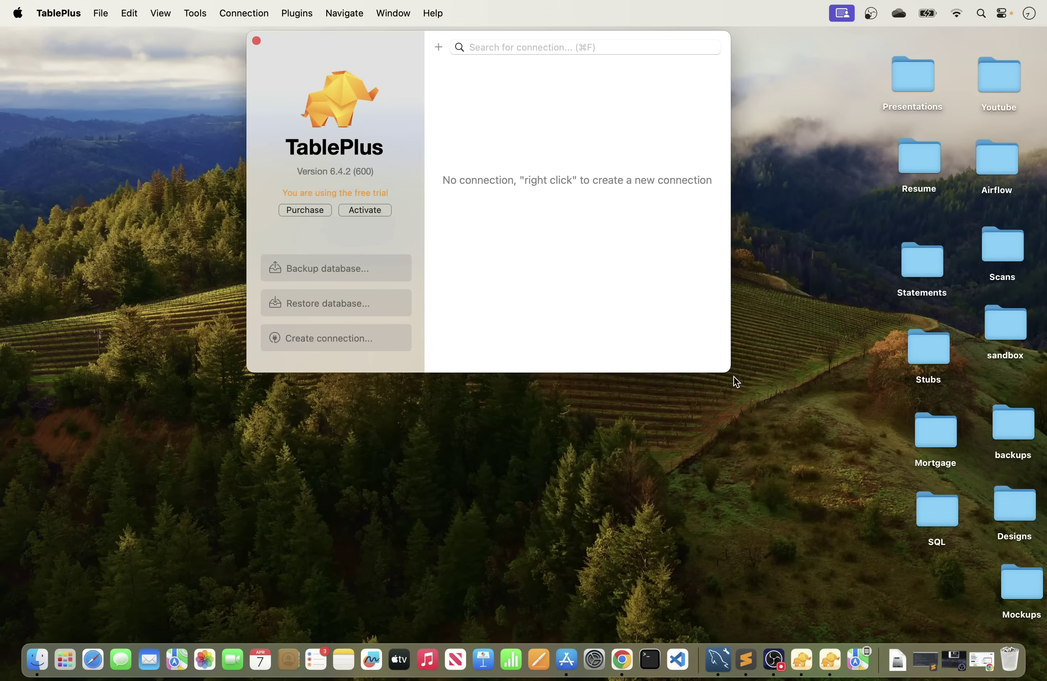
drag(730, 372, 1044, 640)
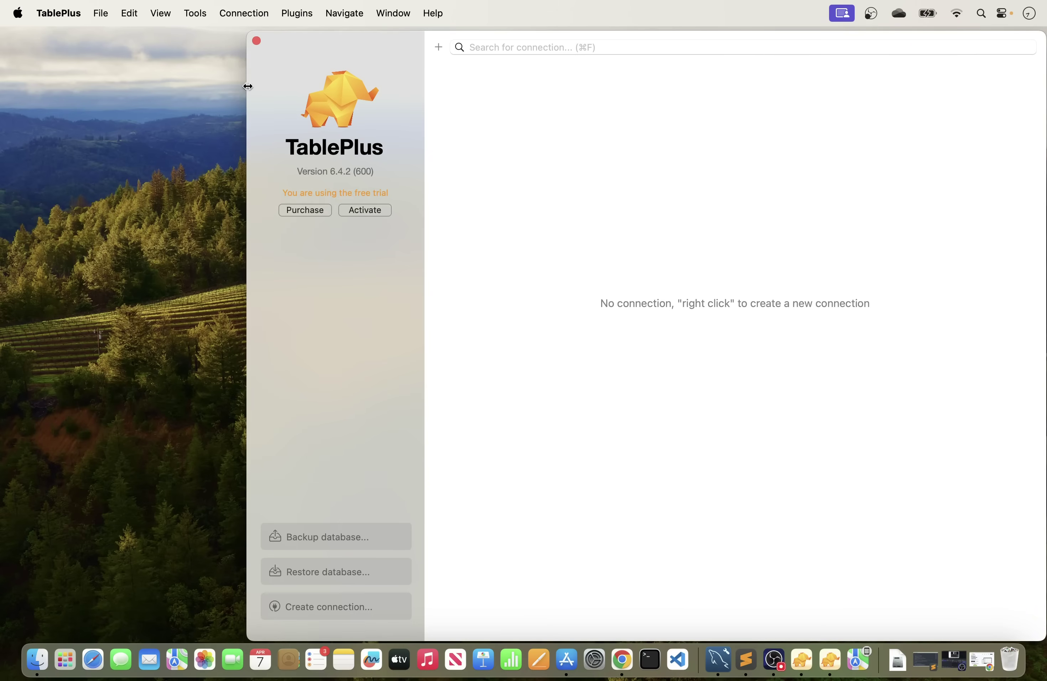
drag(248, 86, 3, 77)
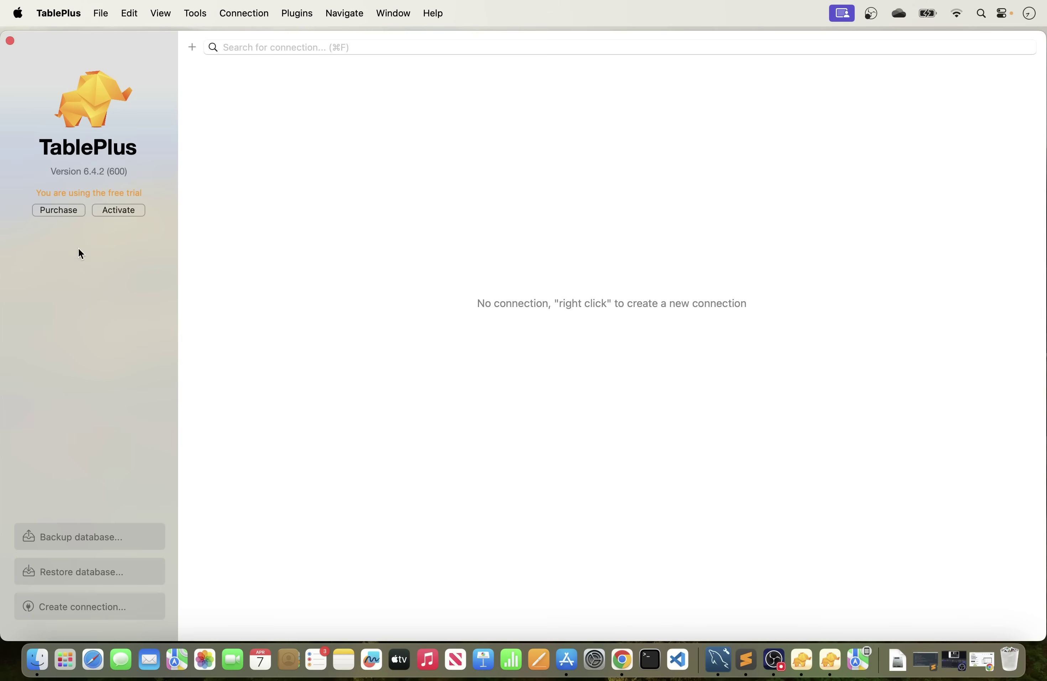
Step: Open the TablePlus purchase page, review the Basic, Standard and Custom License pricing plans, and return to the TablePlus app
click(61, 210)
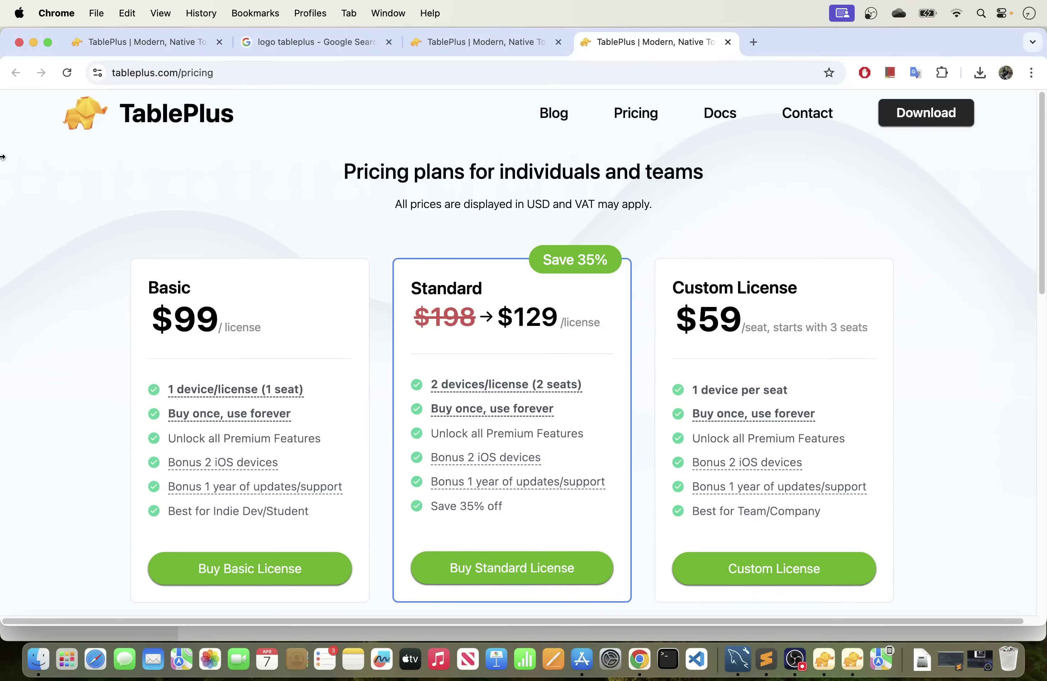
scroll(283, 264, down, 3)
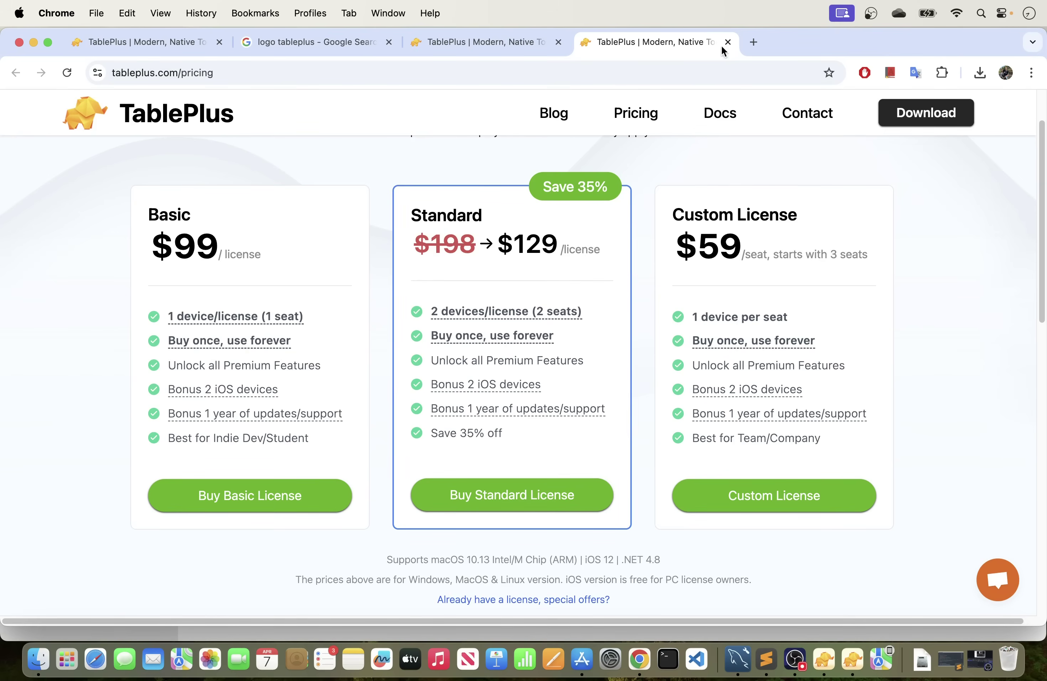
click(852, 660)
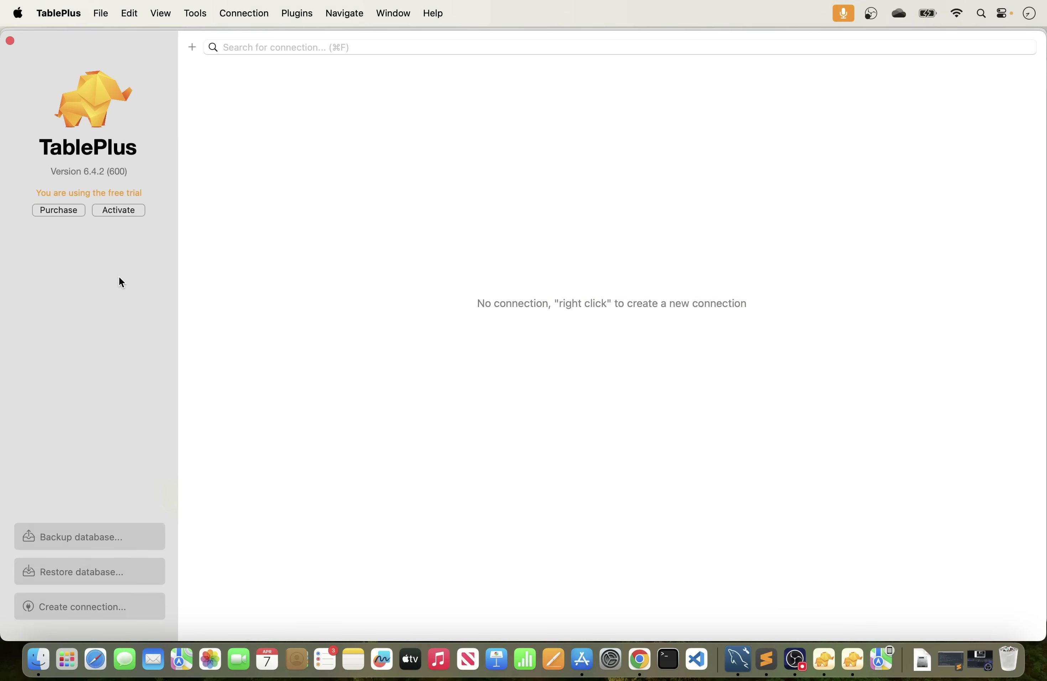
Step: Start creating a connection, look through the supported database types and choose MySQL
click(91, 609)
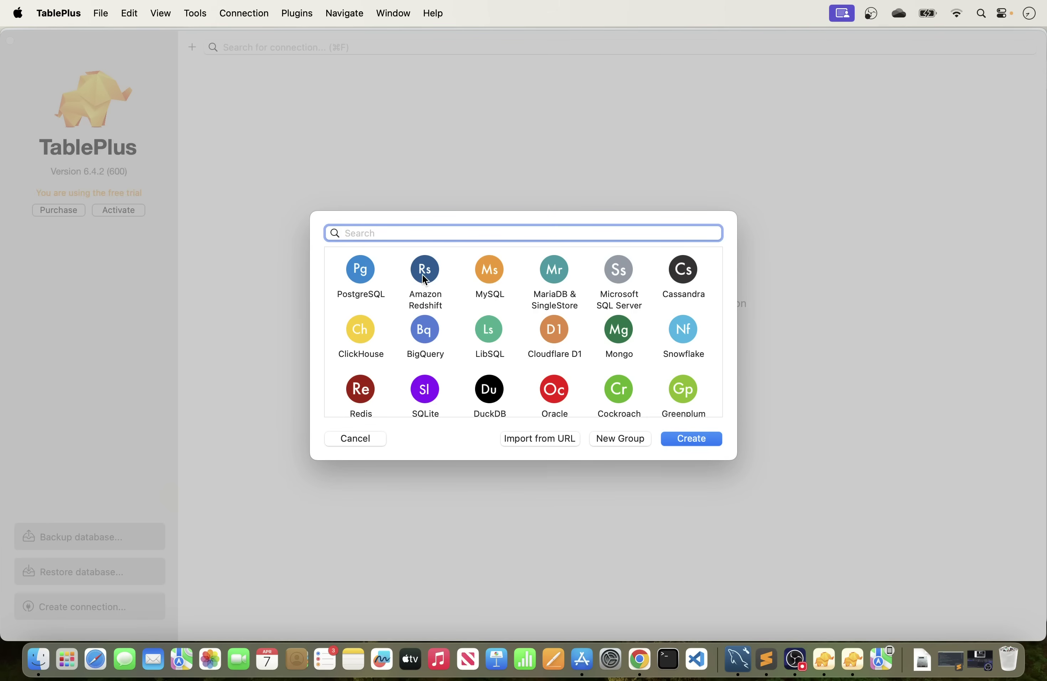
scroll(613, 319, down, 2)
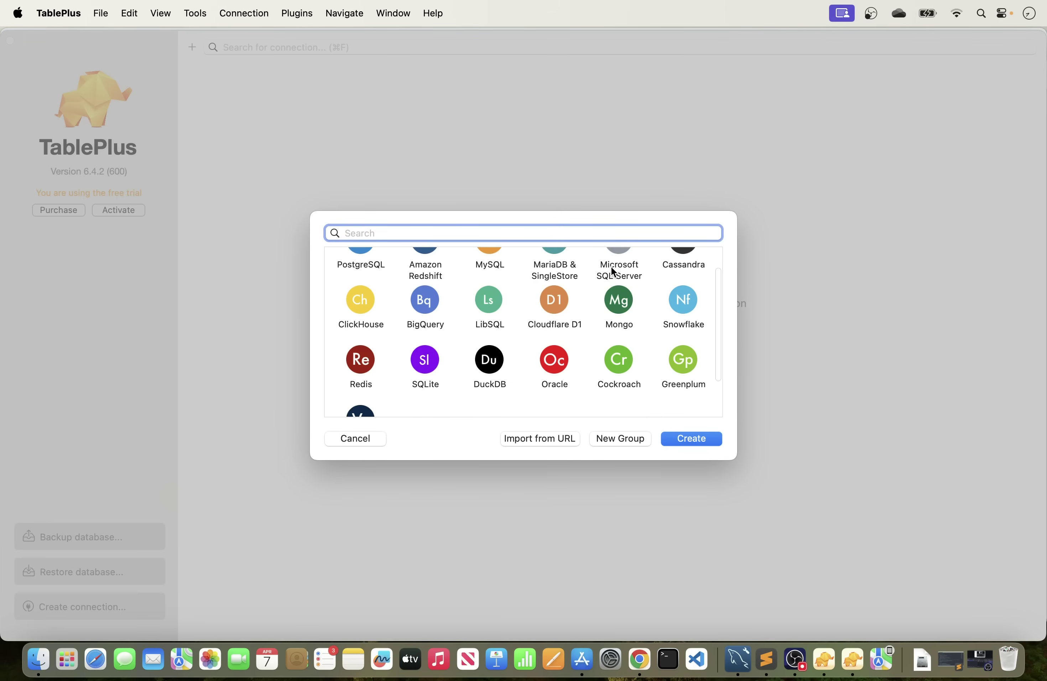
scroll(526, 371, down, 1)
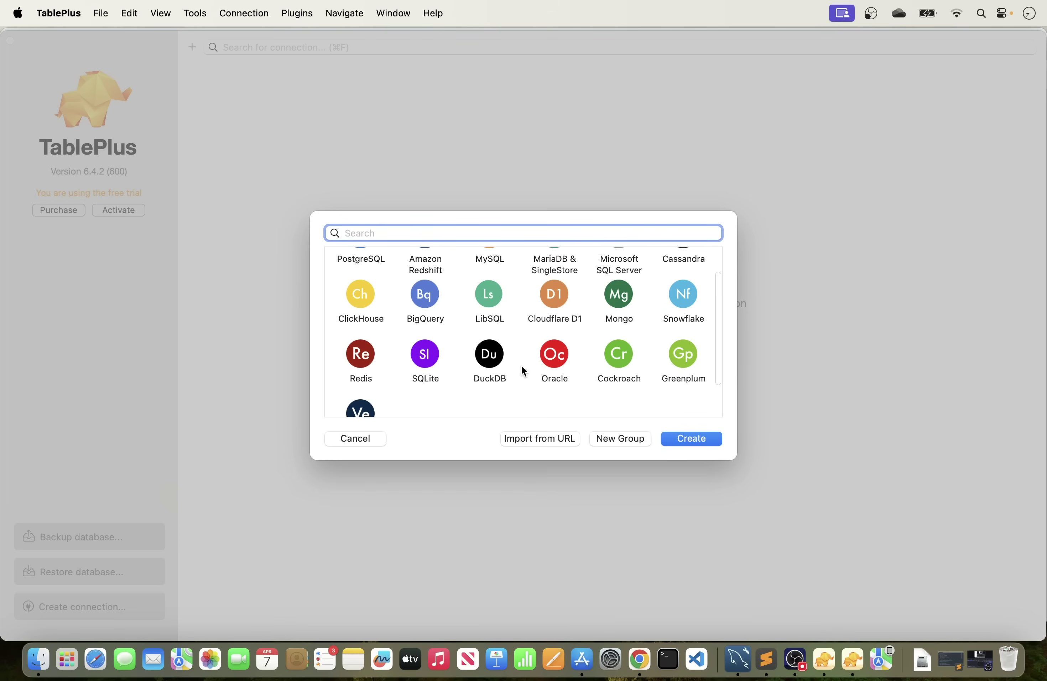
scroll(521, 366, down, 1)
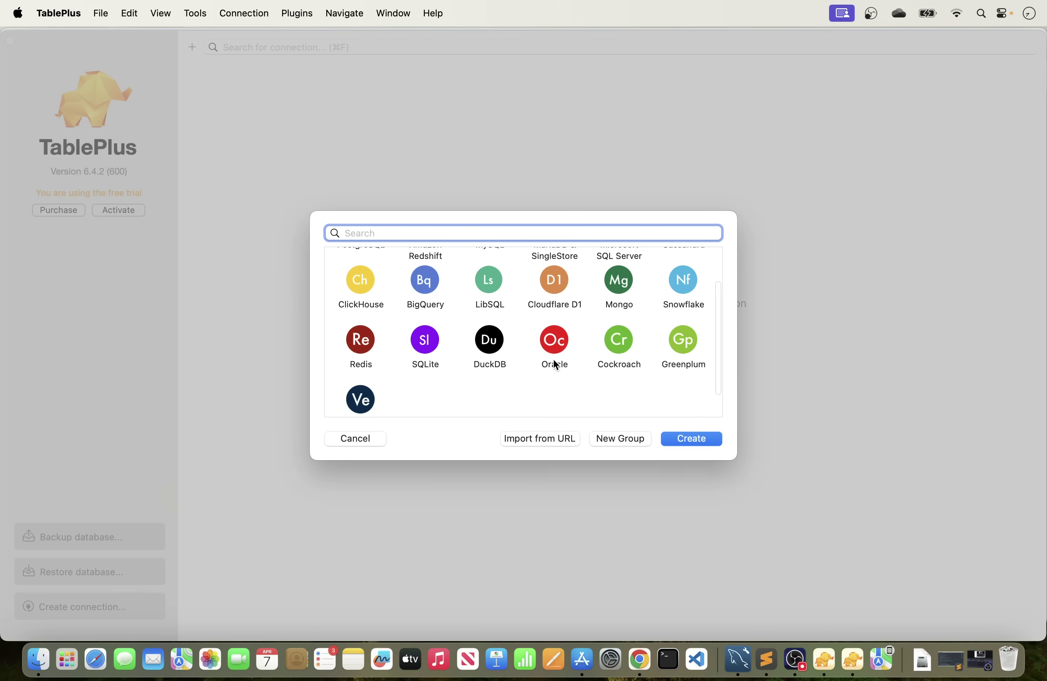
scroll(557, 362, down, 2)
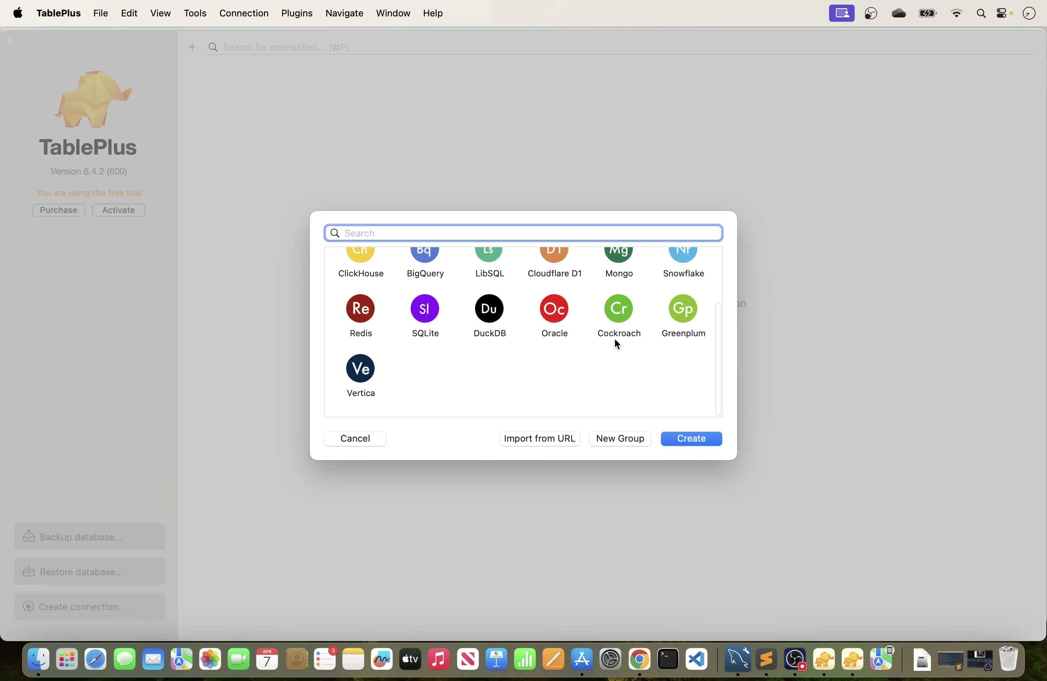
scroll(555, 341, up, 3)
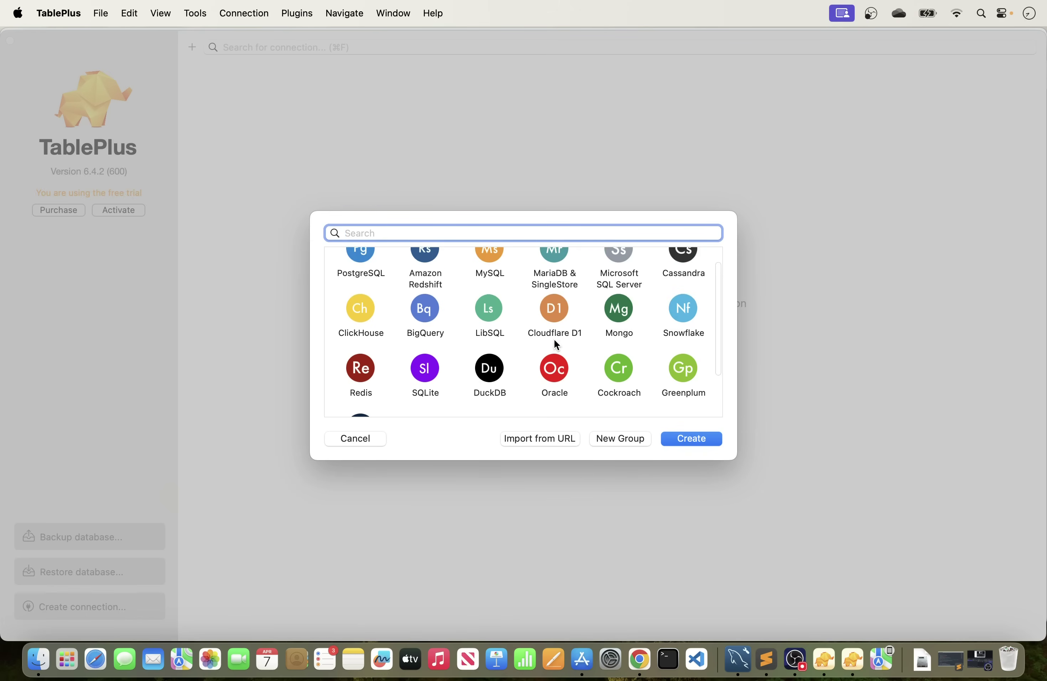
scroll(556, 343, up, 1)
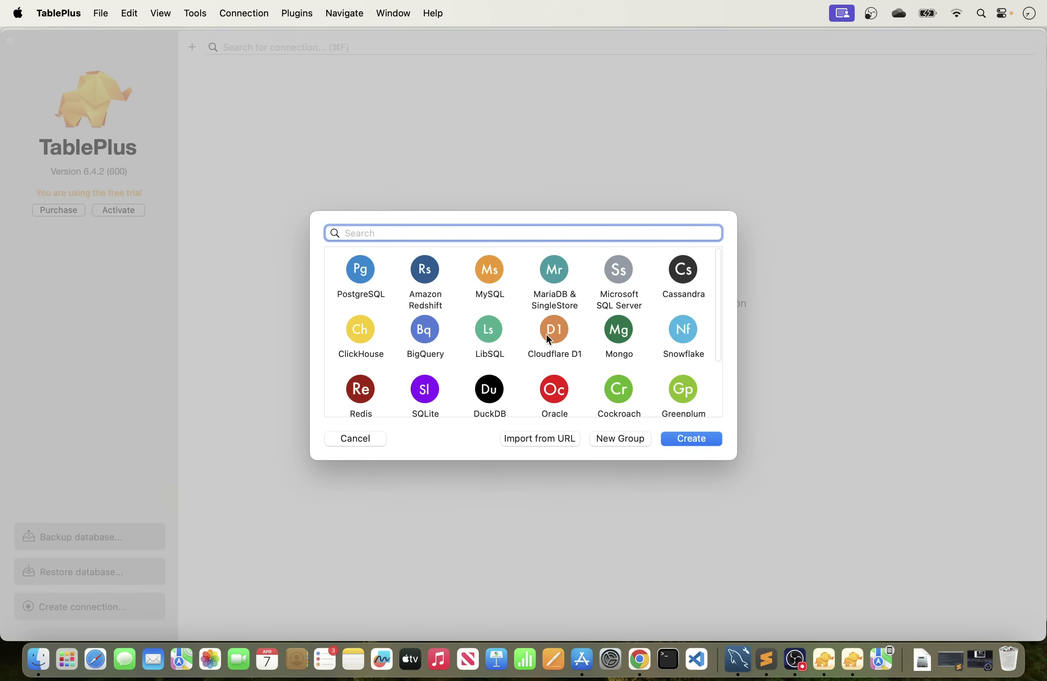
click(487, 271)
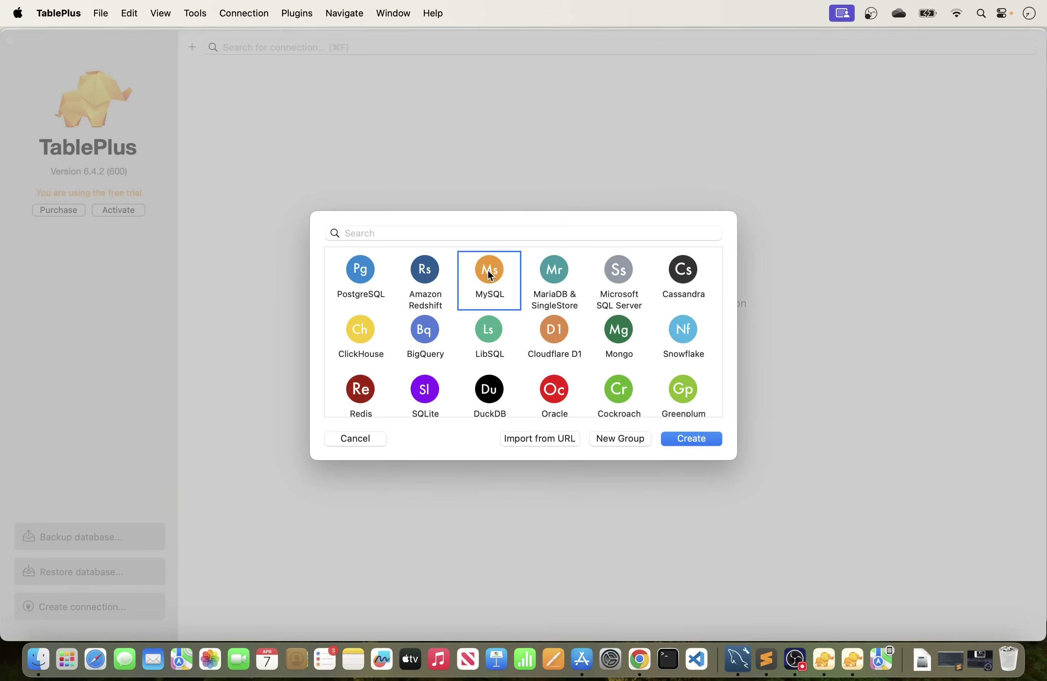
double_click(487, 270)
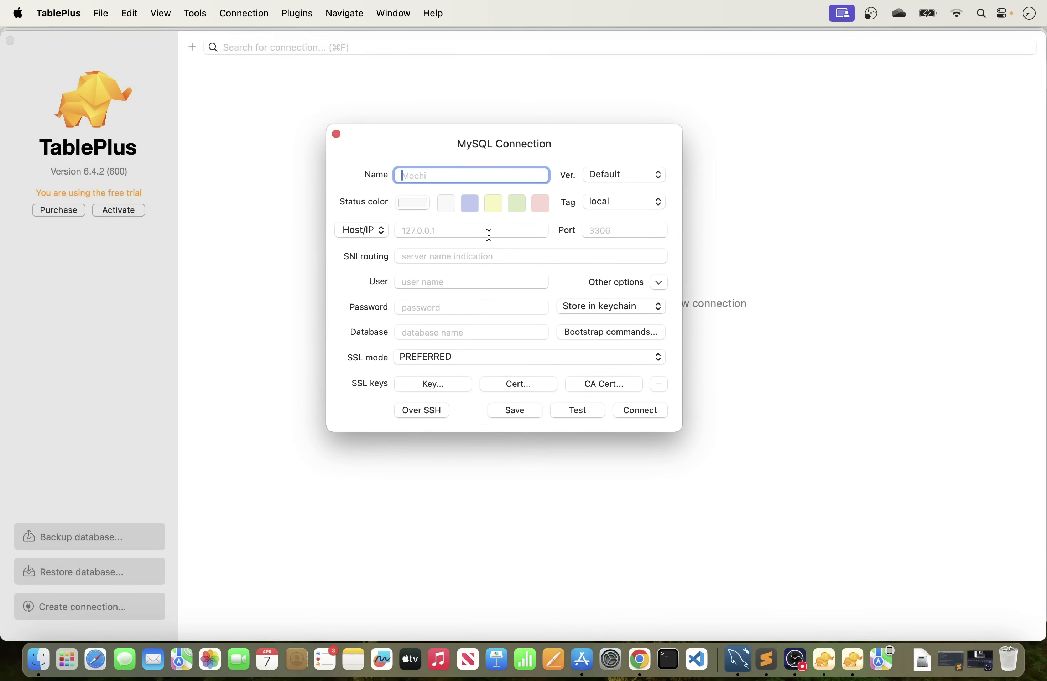
Step: Move the MySQL Connection dialog slightly aside and name the connection MySQL_DB
drag(676, 420, 641, 420)
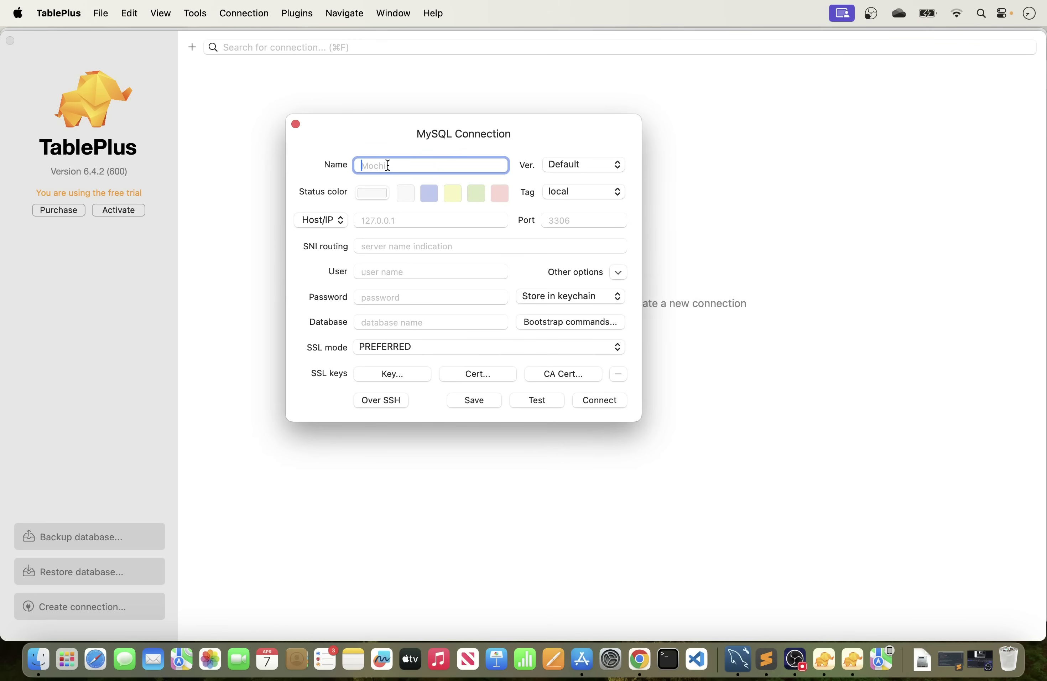
text(MySQL)
key(Caps_Lock)
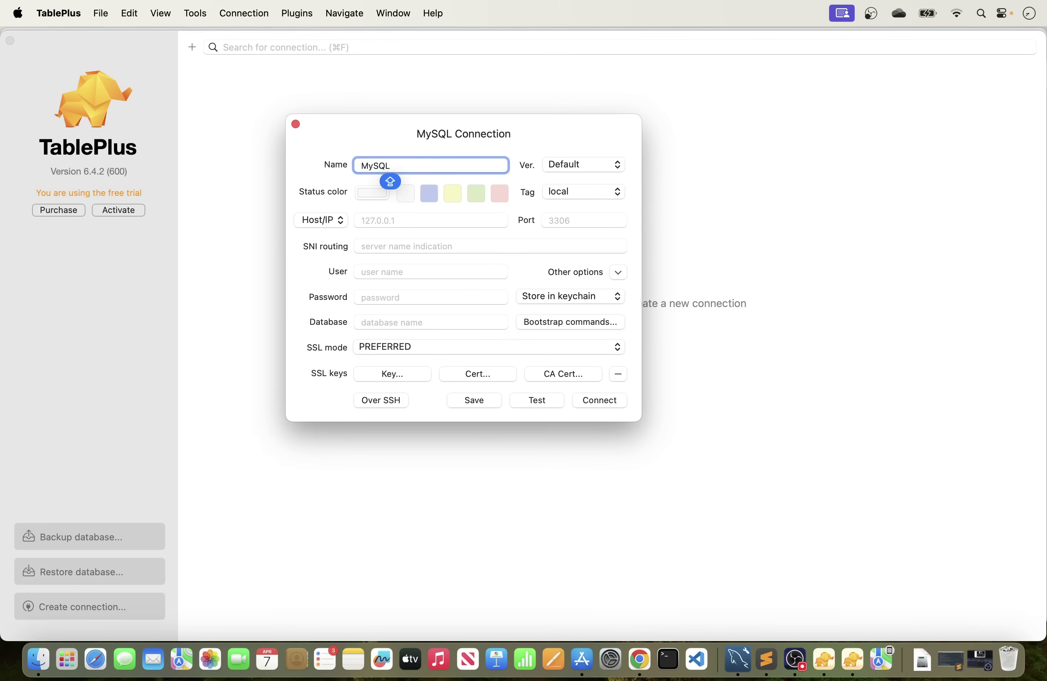
text(_DB)
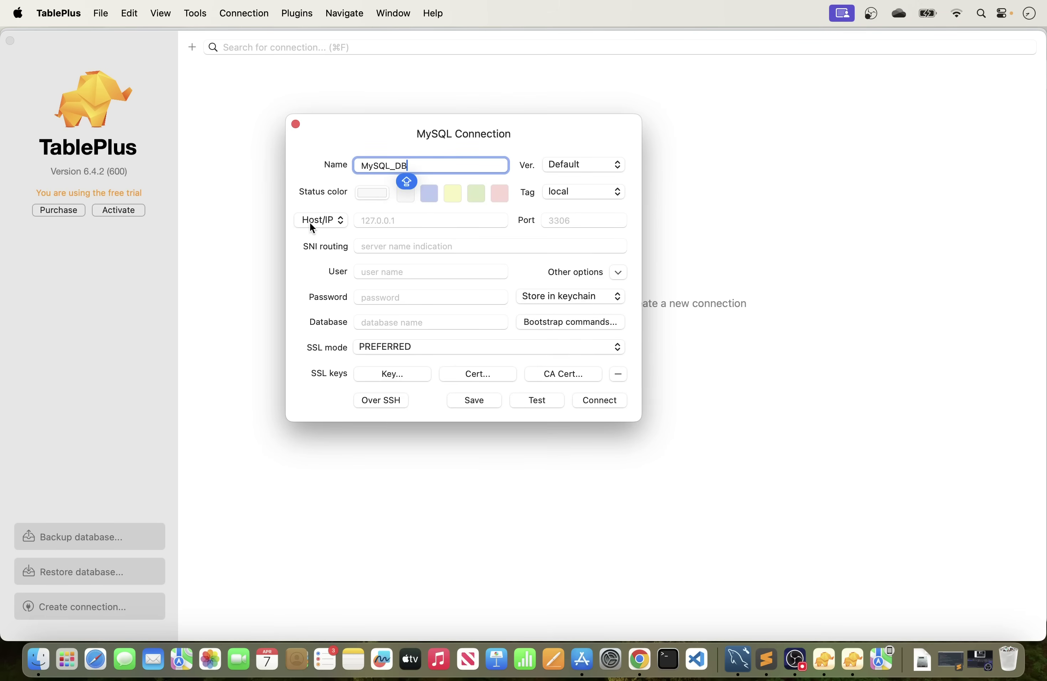
Step: Leave the host and port at their defaults, set the user to root and enter the database password
click(420, 223)
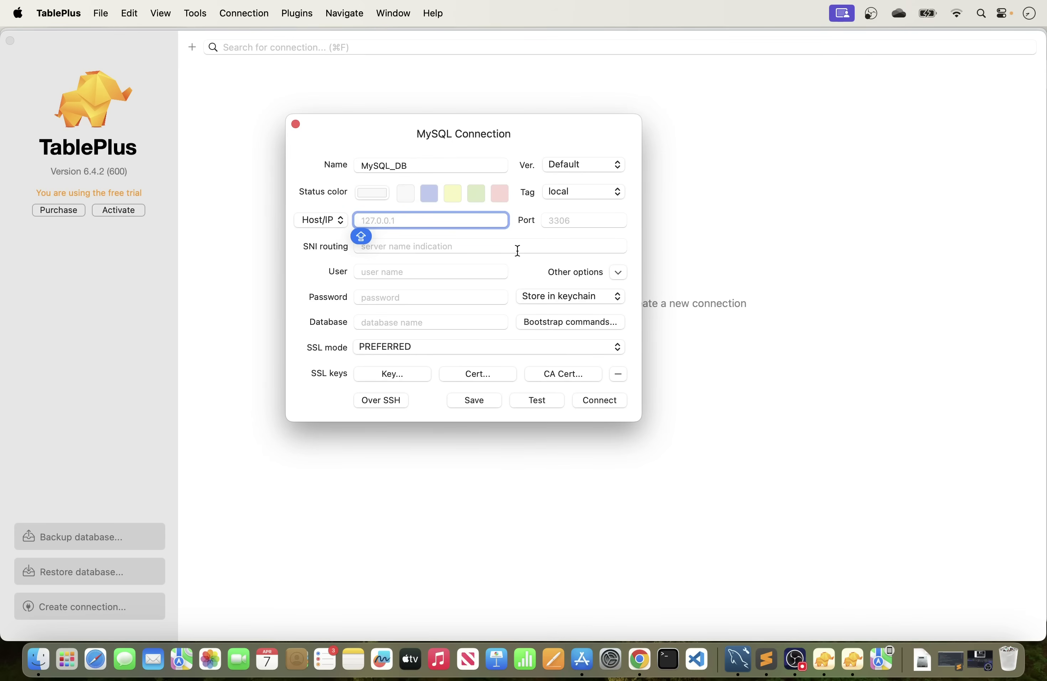
click(507, 246)
click(580, 219)
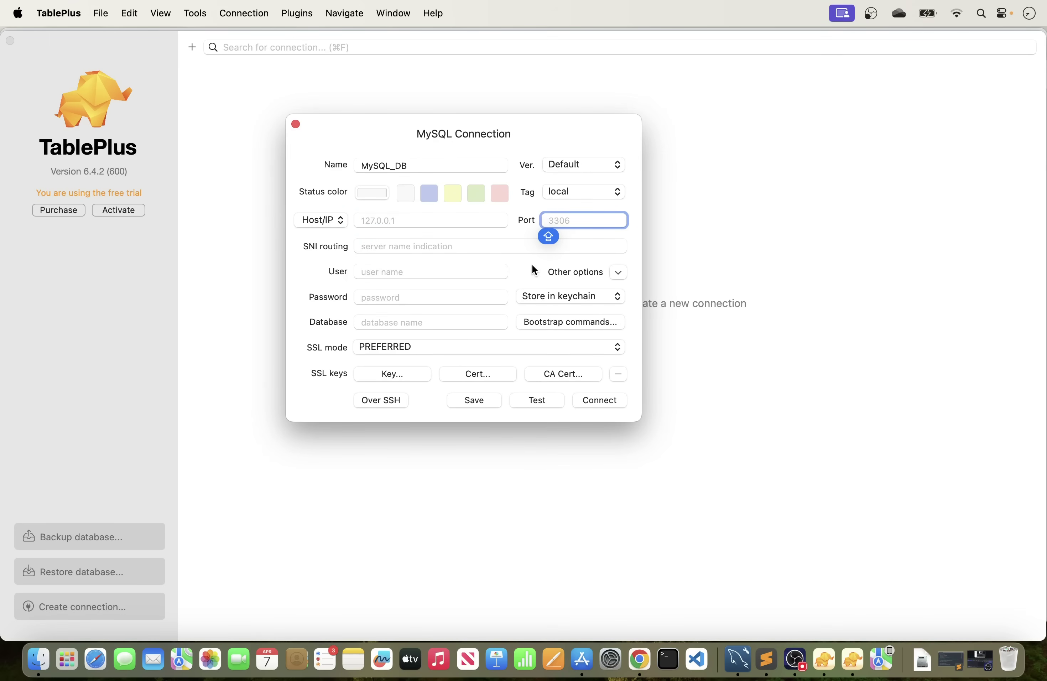
click(399, 272)
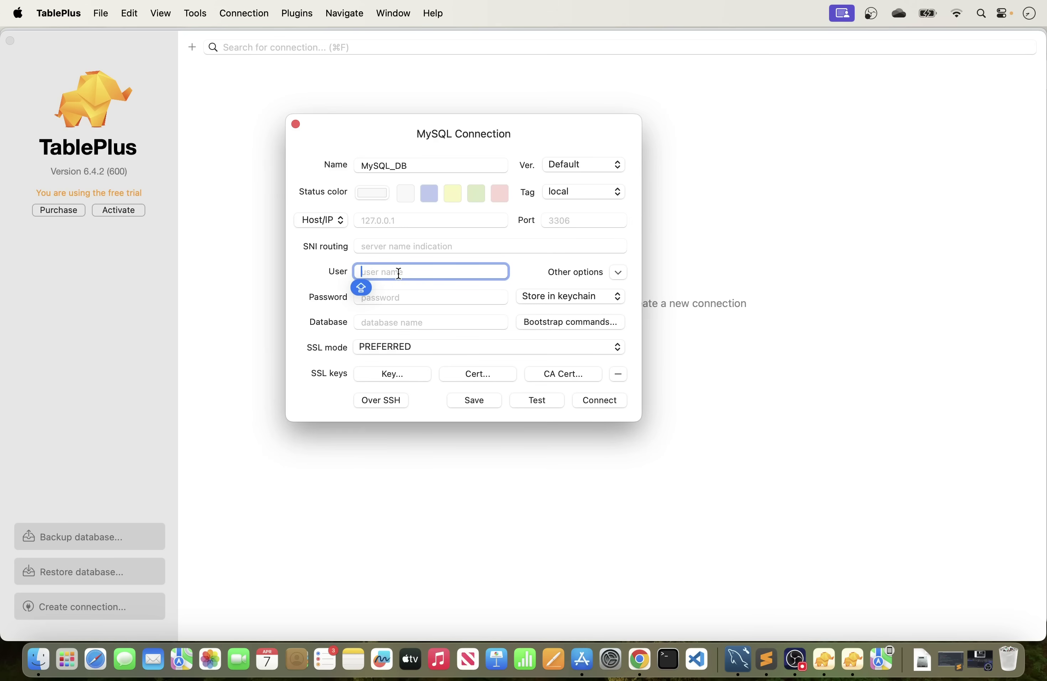
key(Caps_Lock)
text(root)
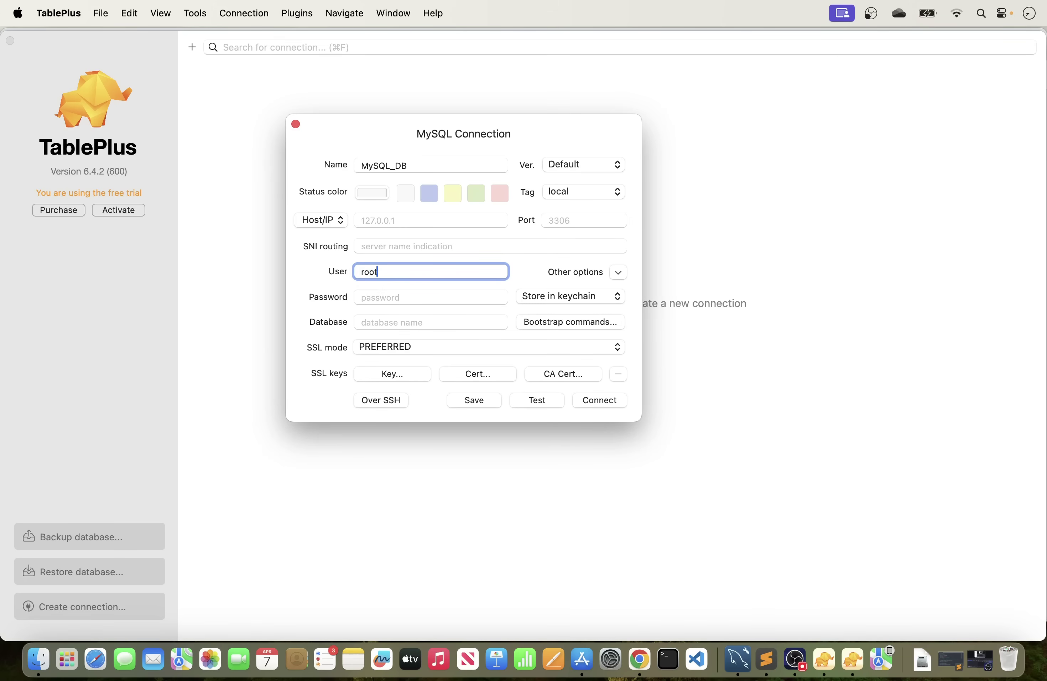
click(412, 296)
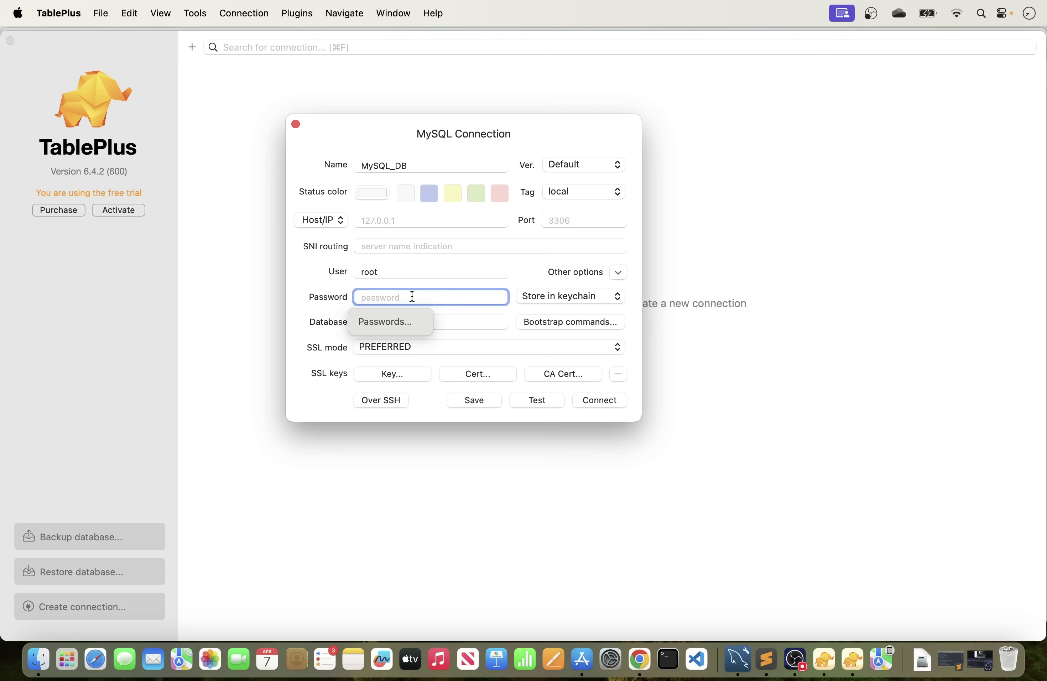
text(*******)
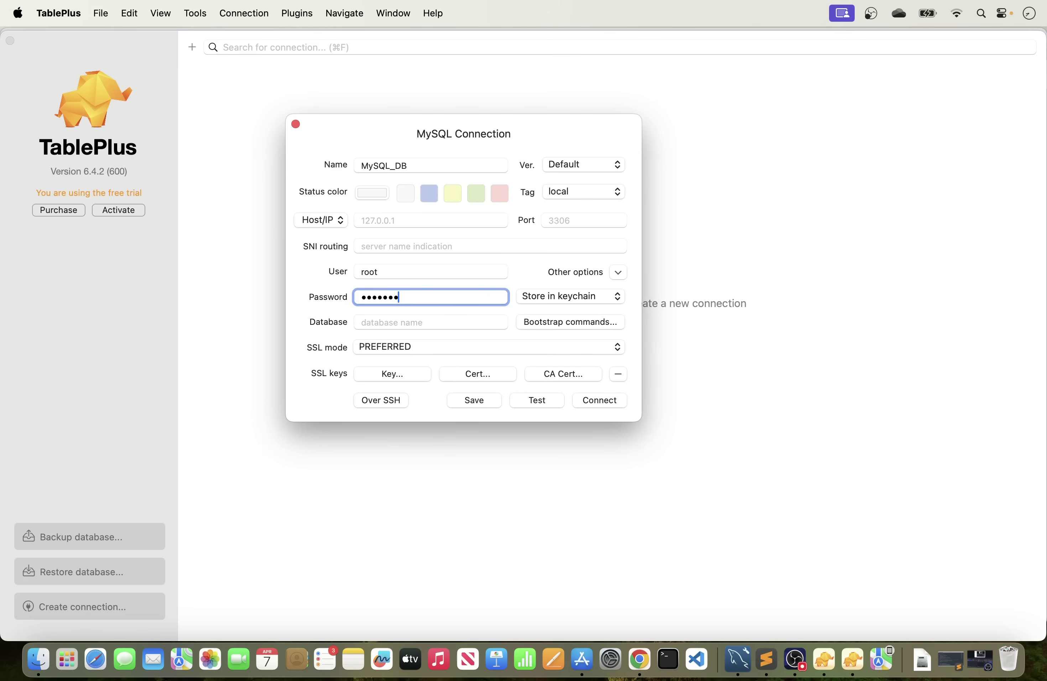
text(****)
Step: Leave the database name empty, test the MySQL connection and save it
click(417, 322)
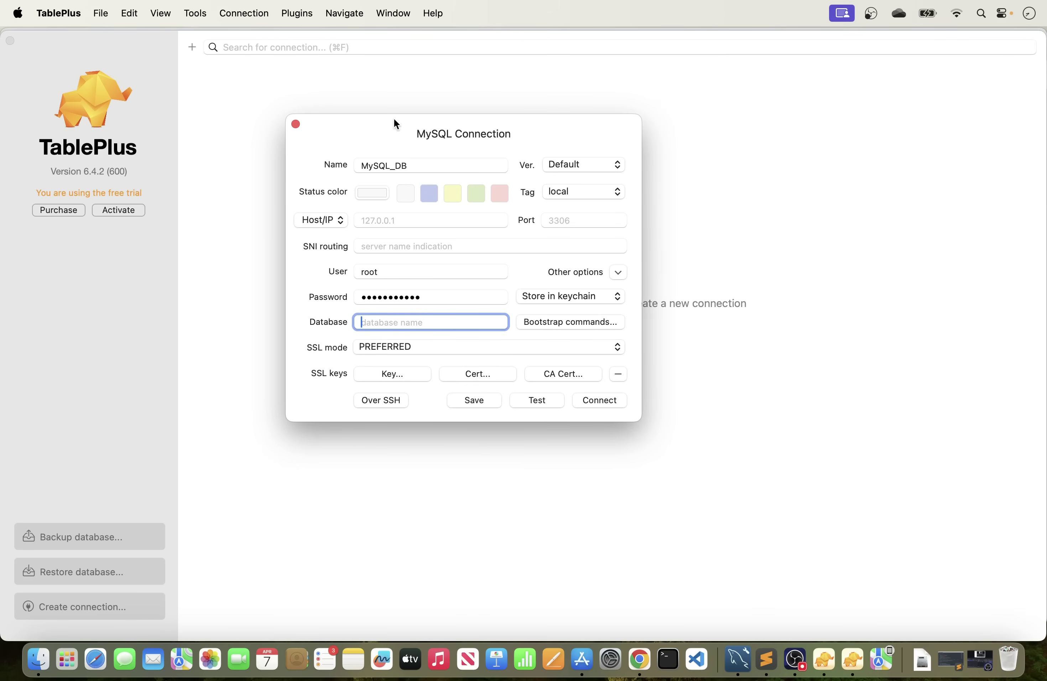
click(535, 400)
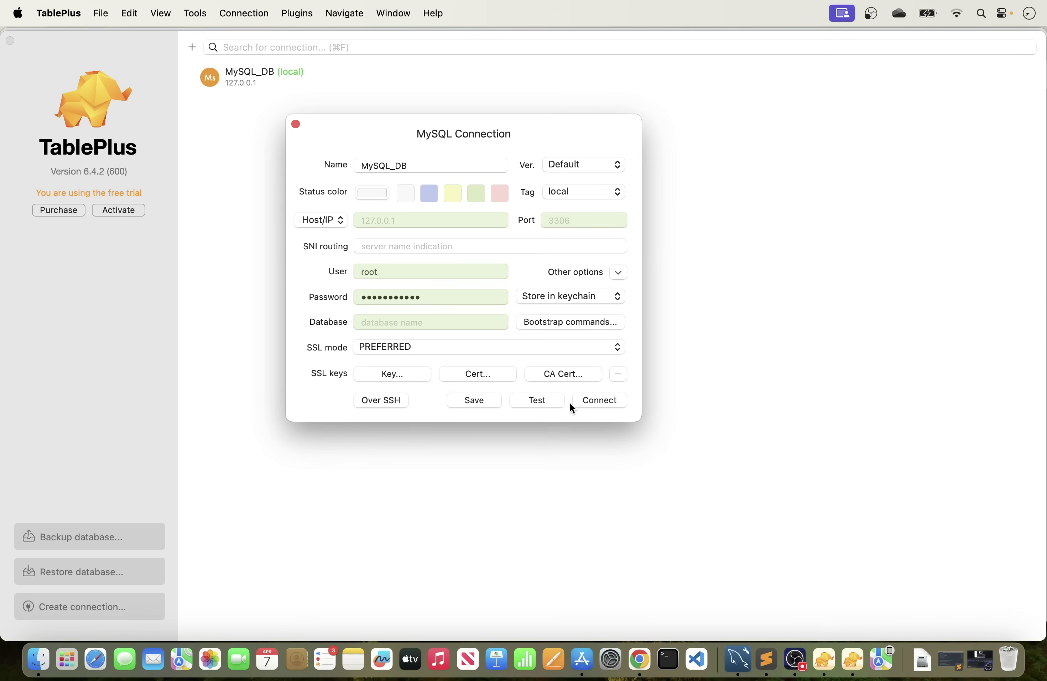
click(478, 401)
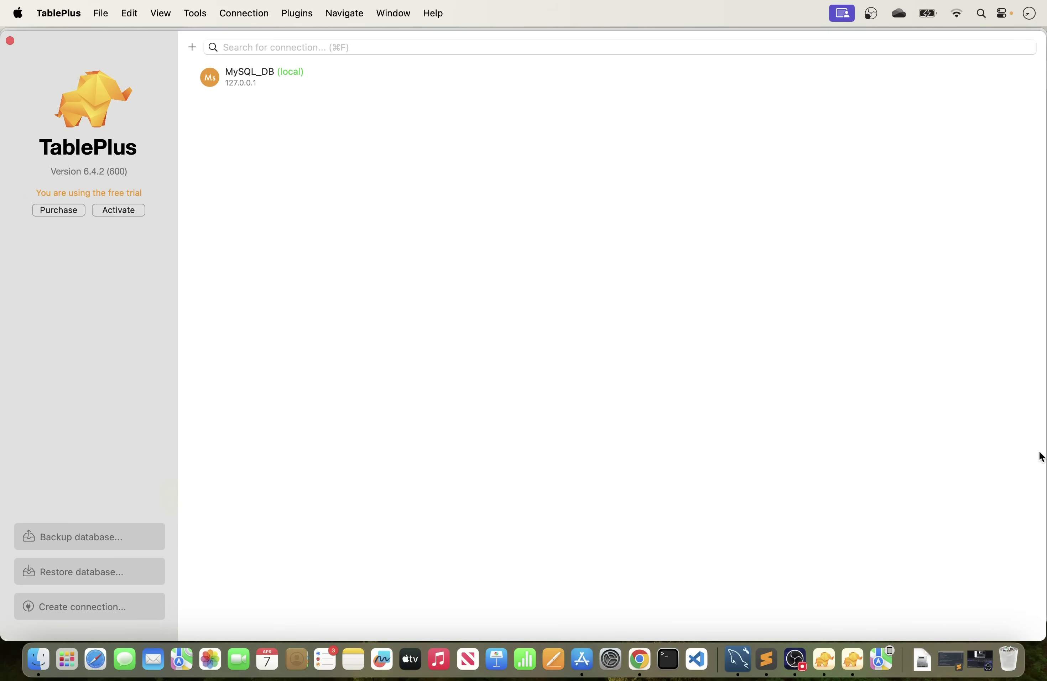
Step: Connect to the saved MySQL_DB connection from the connection list
click(259, 81)
right_click(260, 81)
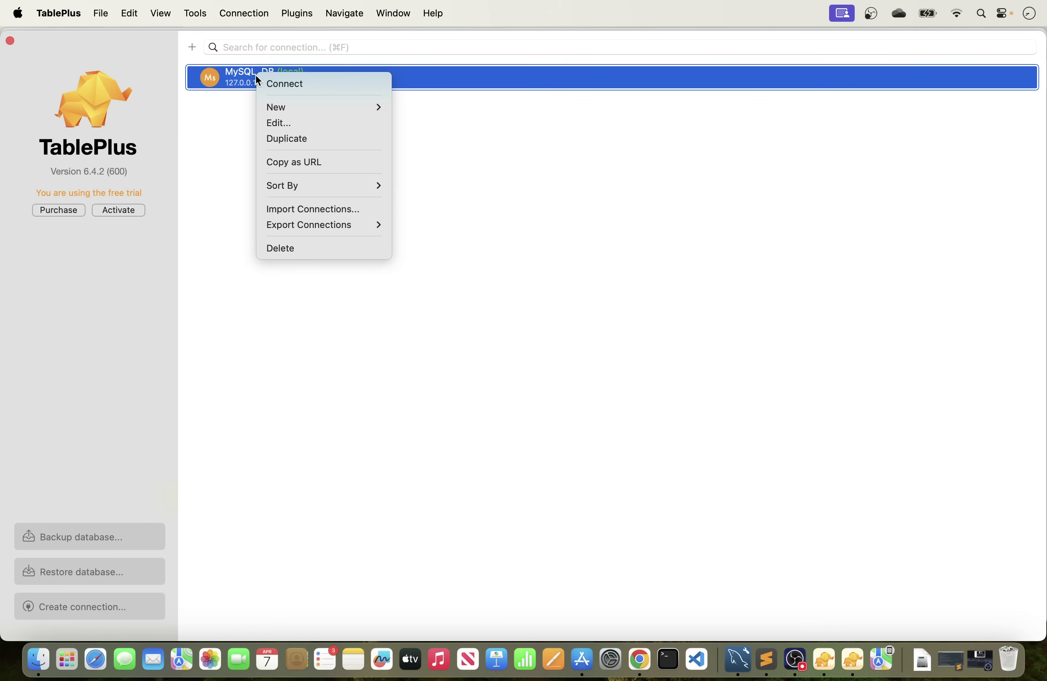
click(289, 84)
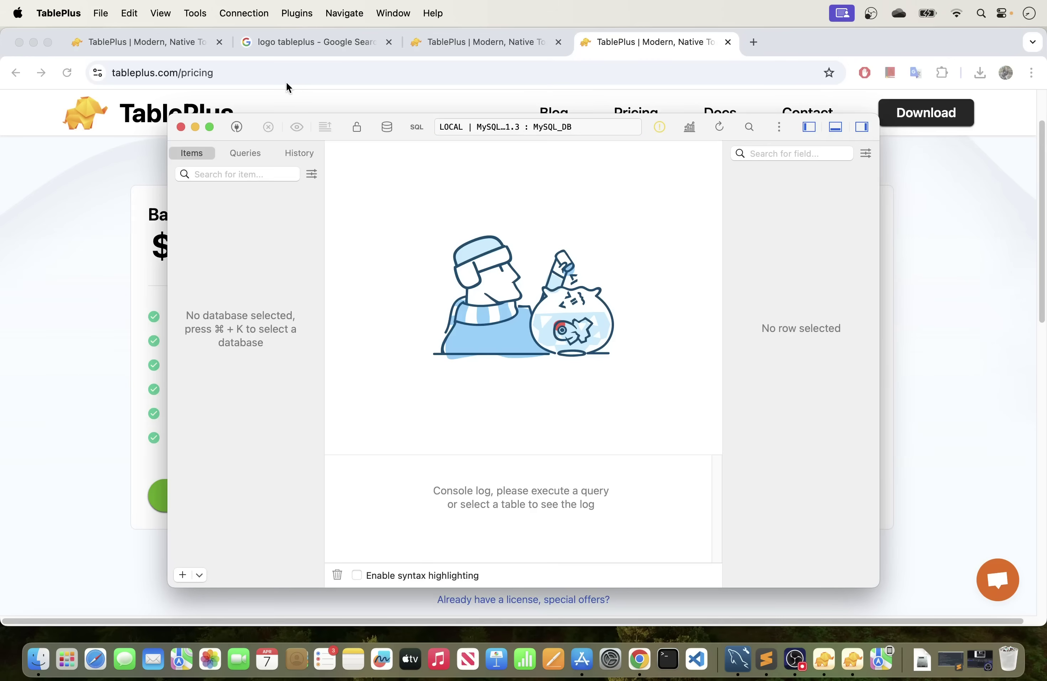
Step: Expand the MySQL_DB connection window to full screen and open the ecommerce_db database
click(210, 127)
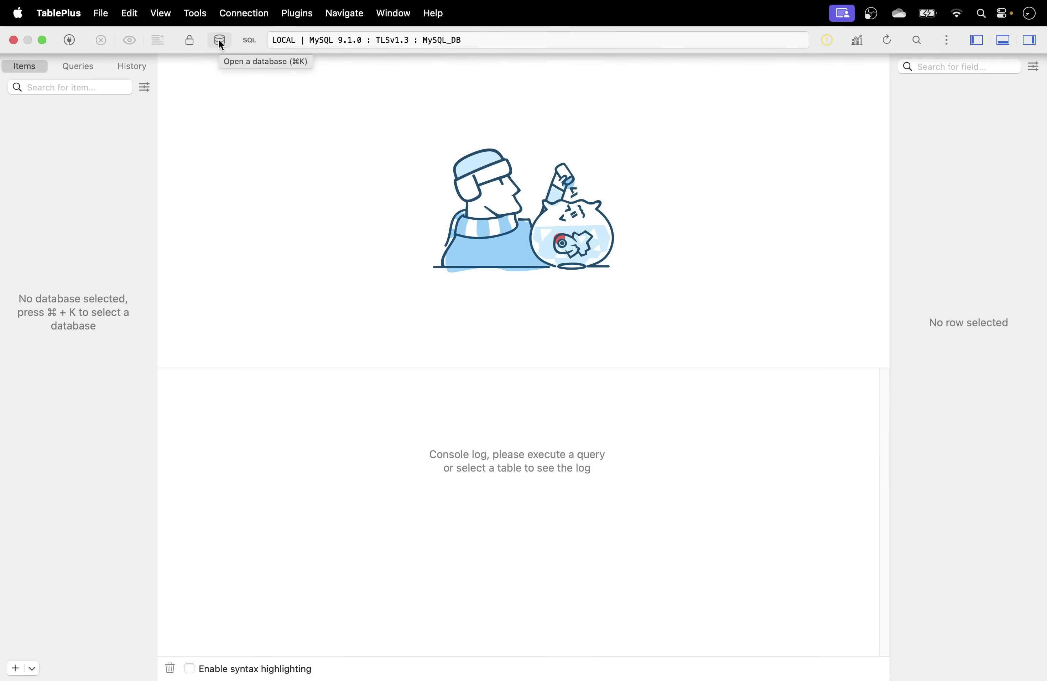
click(220, 41)
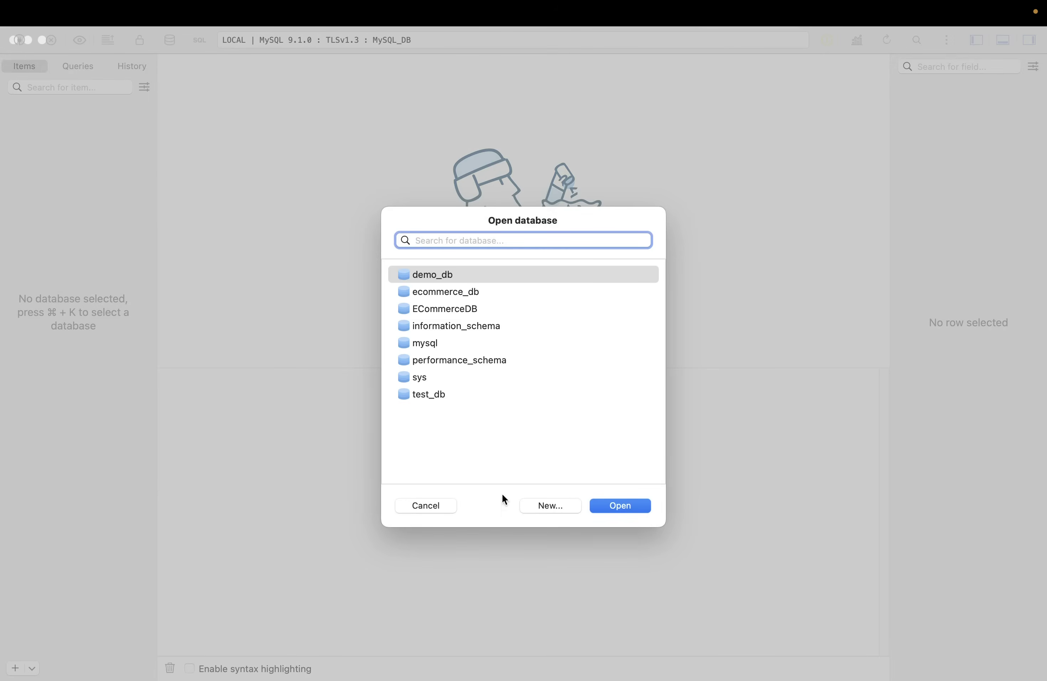
click(431, 504)
click(169, 41)
double_click(436, 293)
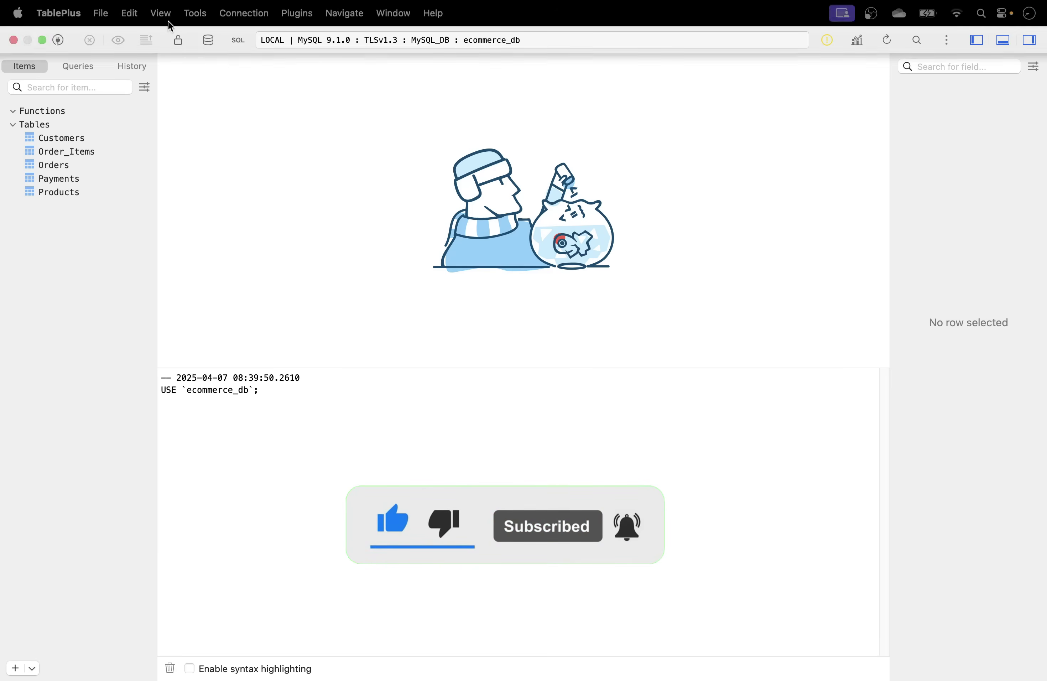
Step: Open the test_db database in a second workspace alongside ecommerce_db
click(220, 39)
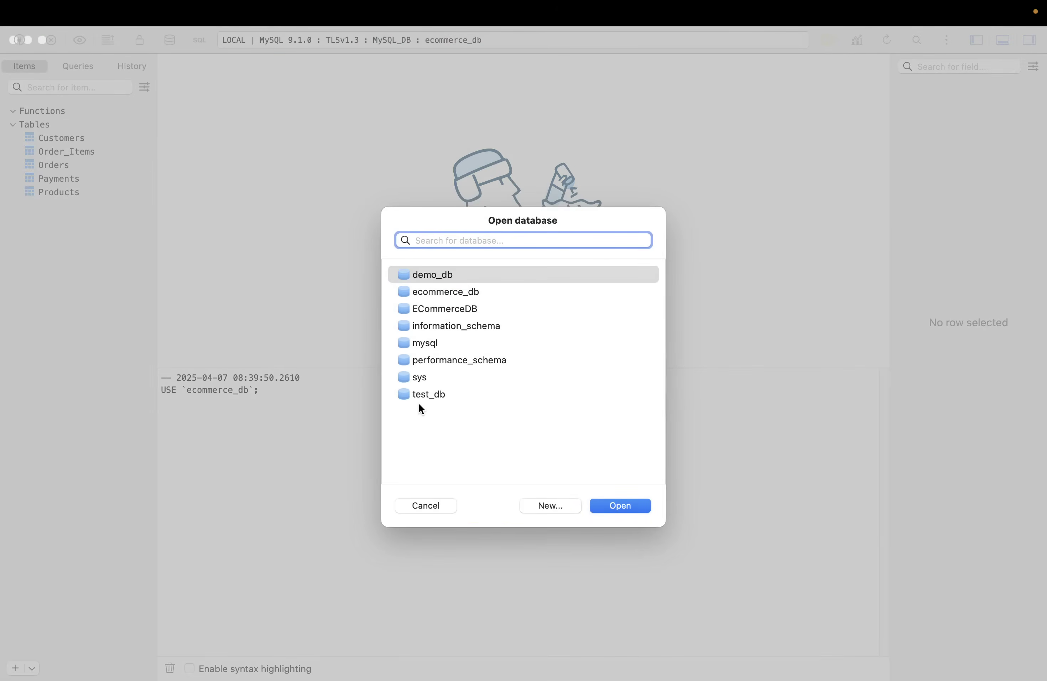
click(437, 393)
click(615, 501)
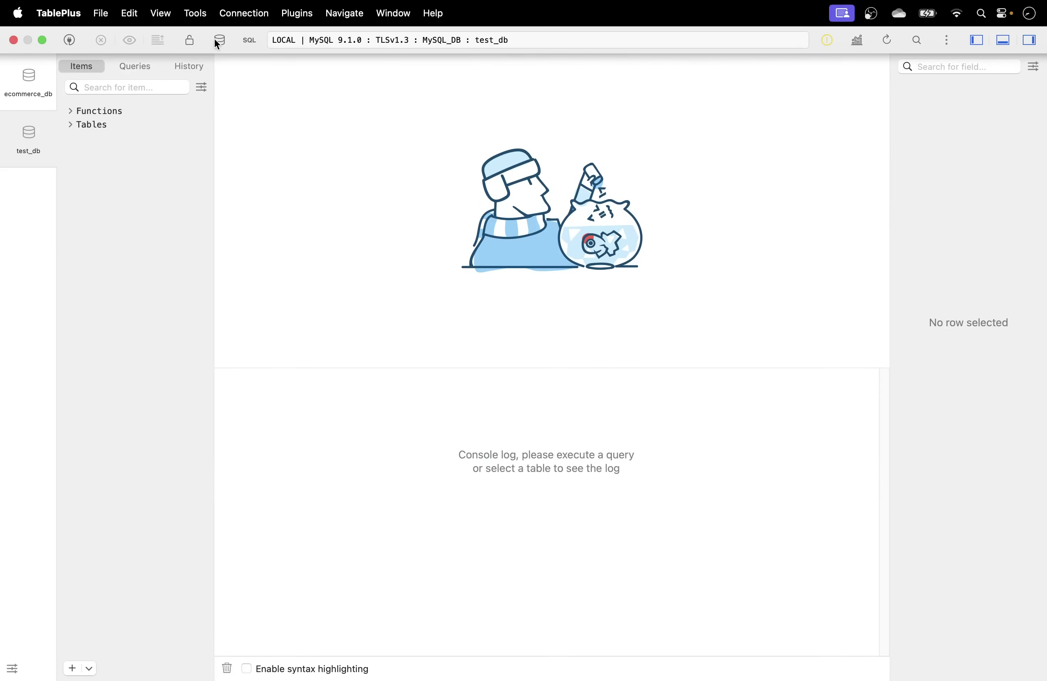
Step: Try to open ecommerce_db in a third workspace, dismiss the upgrade offer and leave the database chooser
click(220, 40)
click(439, 291)
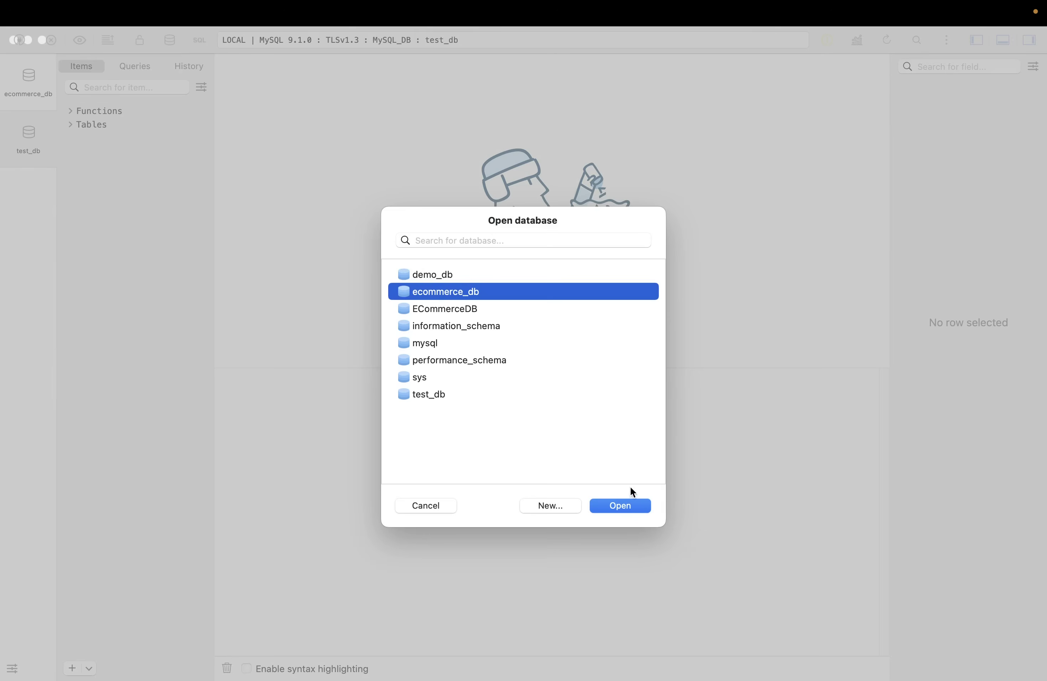
click(630, 507)
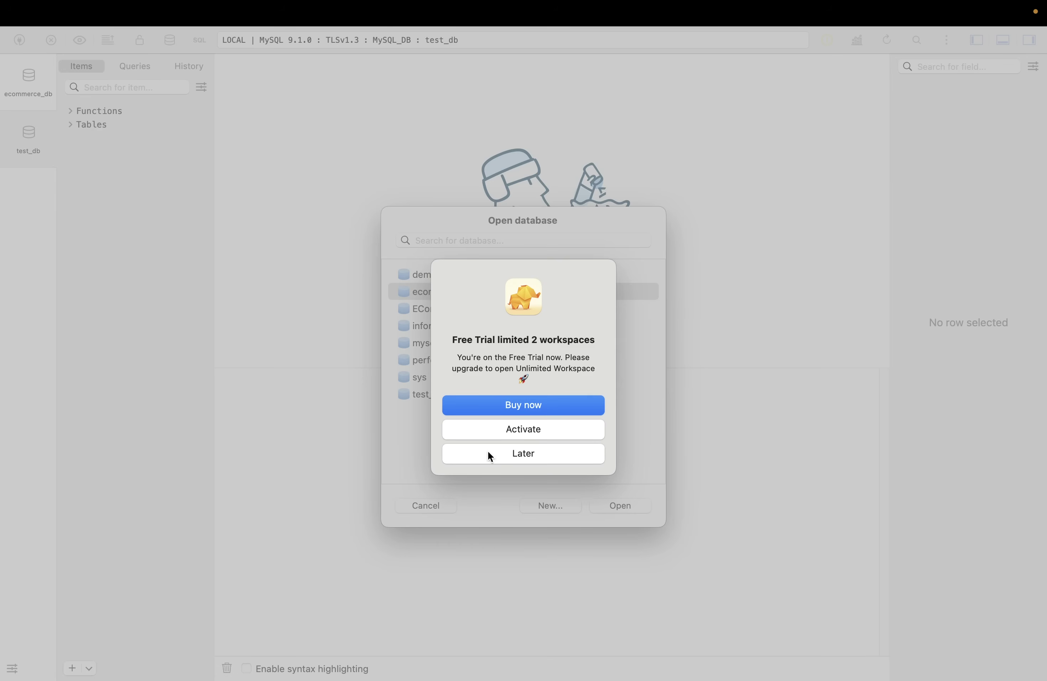
click(525, 454)
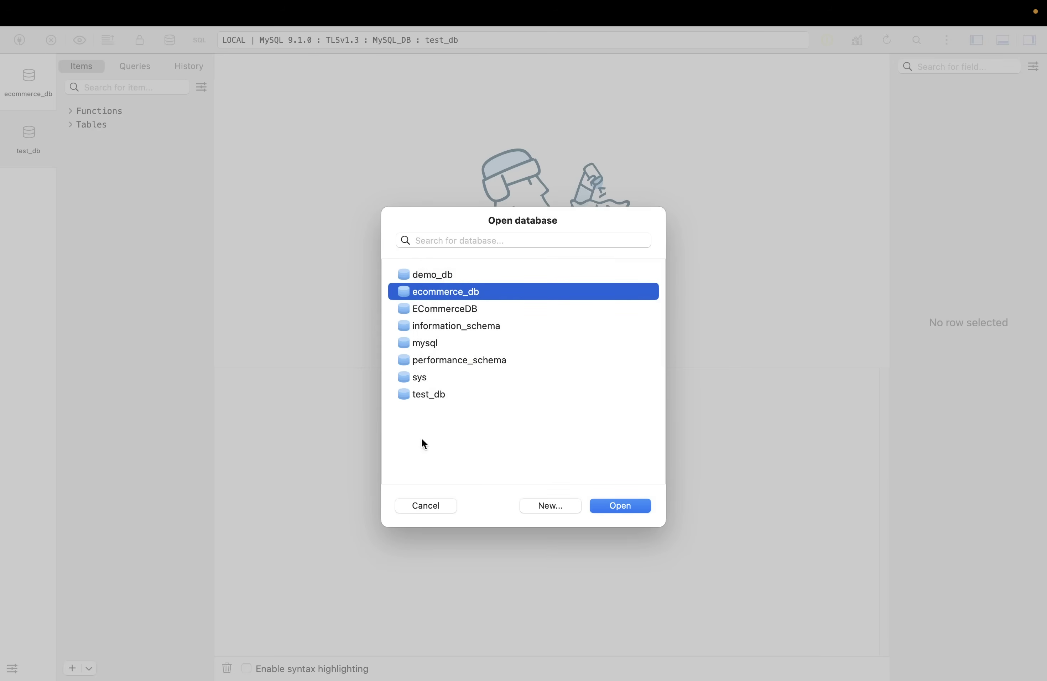
click(619, 506)
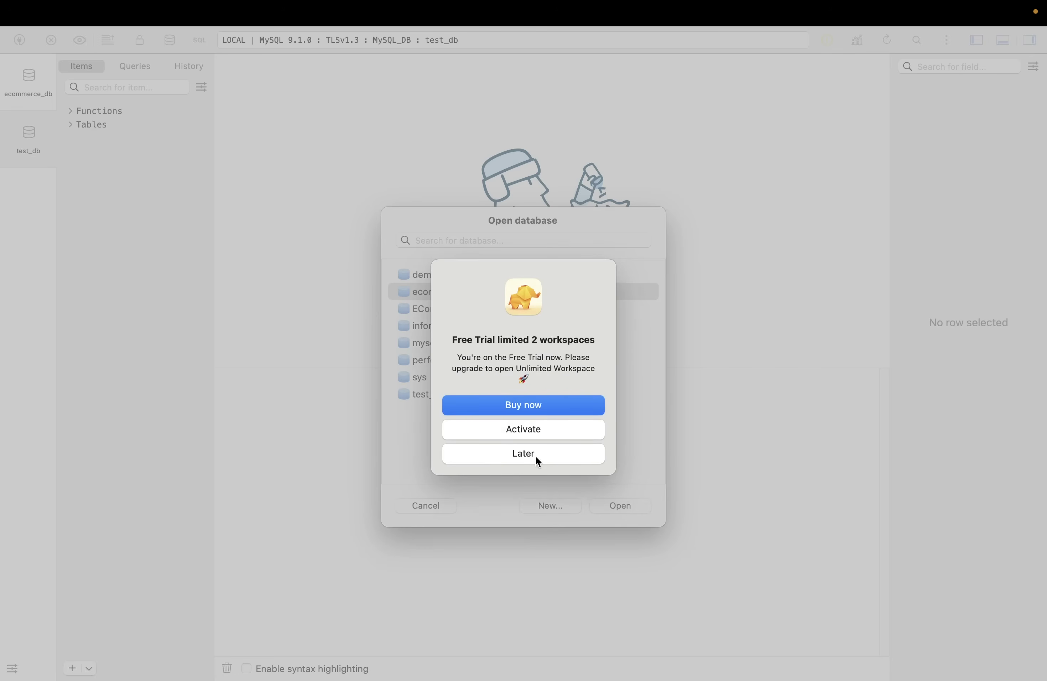
click(519, 452)
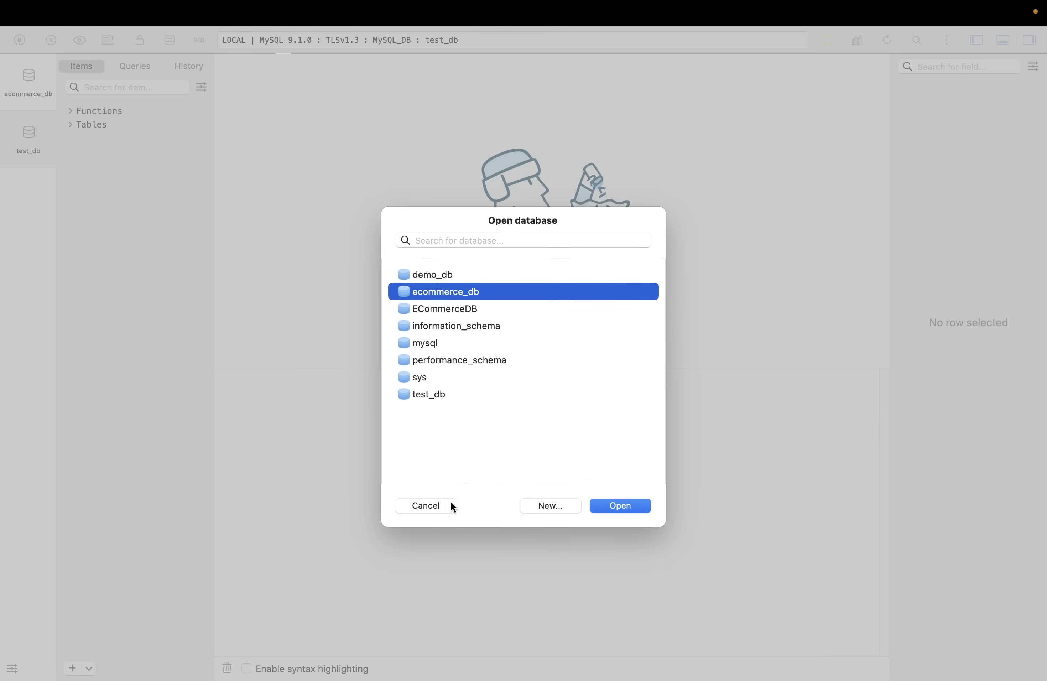
click(431, 505)
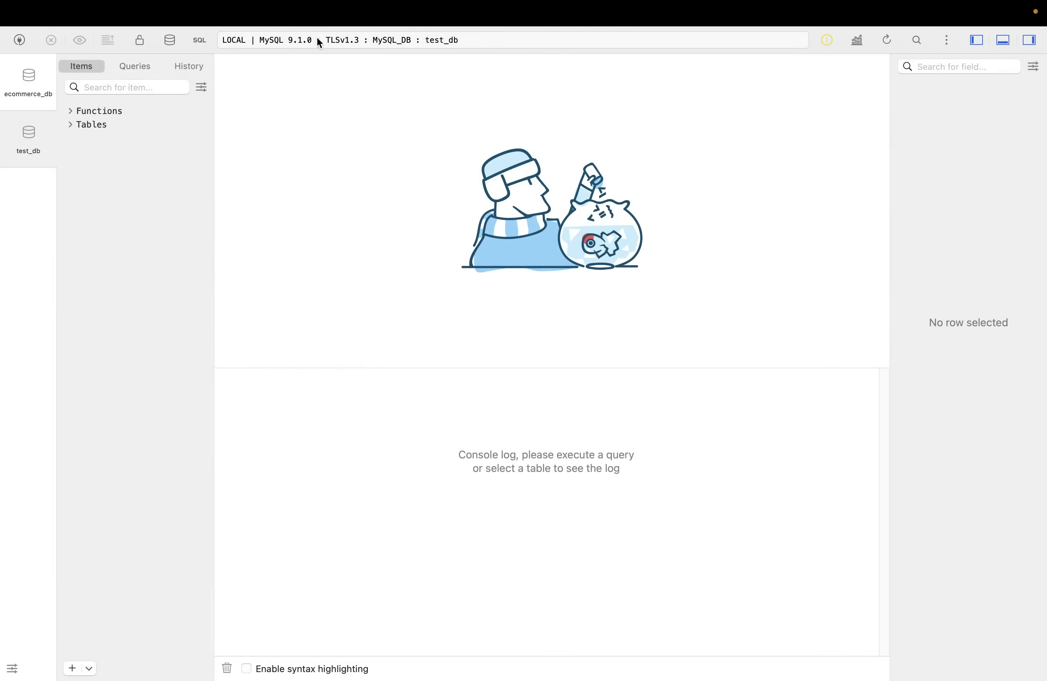
Step: Close the test_db workspace connection and keep ecommerce_db open
click(26, 77)
right_click(28, 80)
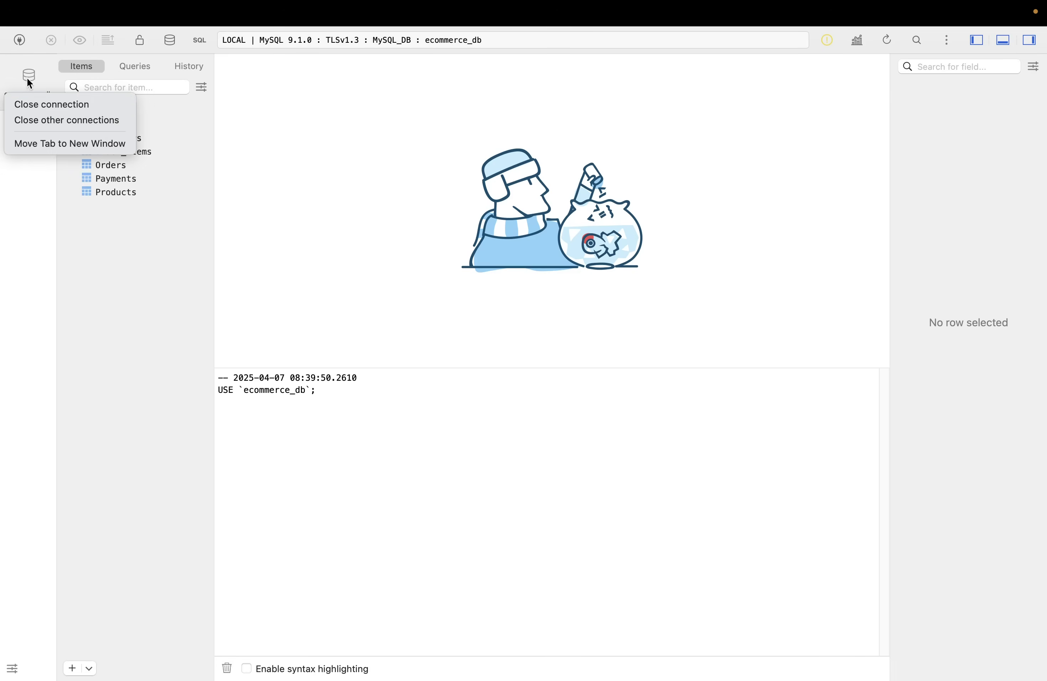
click(28, 194)
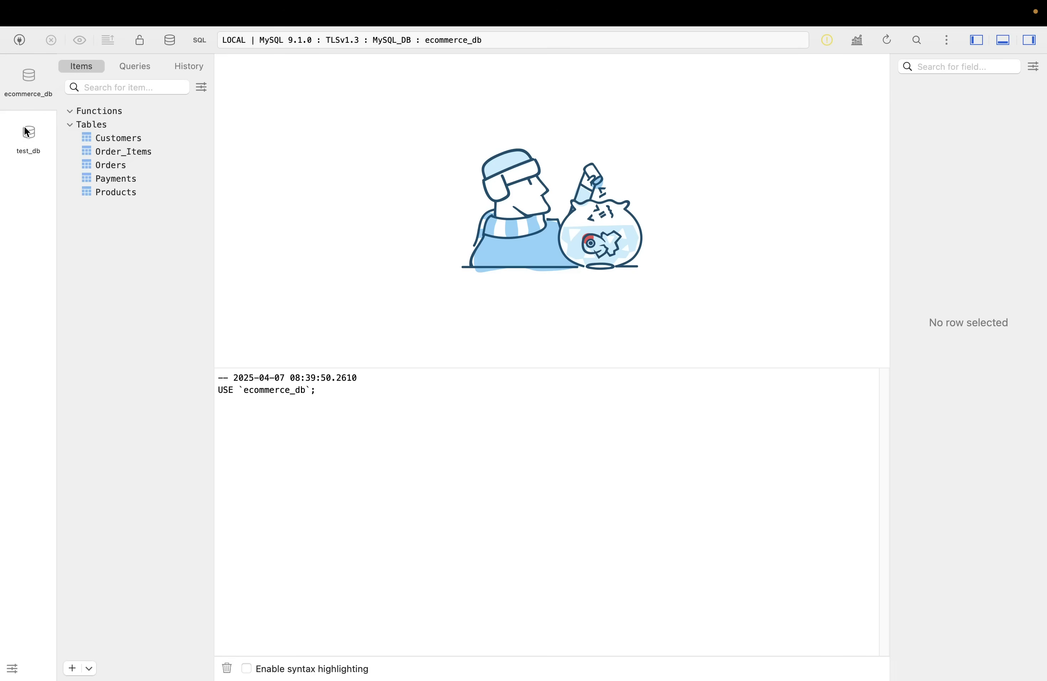
click(27, 131)
right_click(26, 139)
click(108, 141)
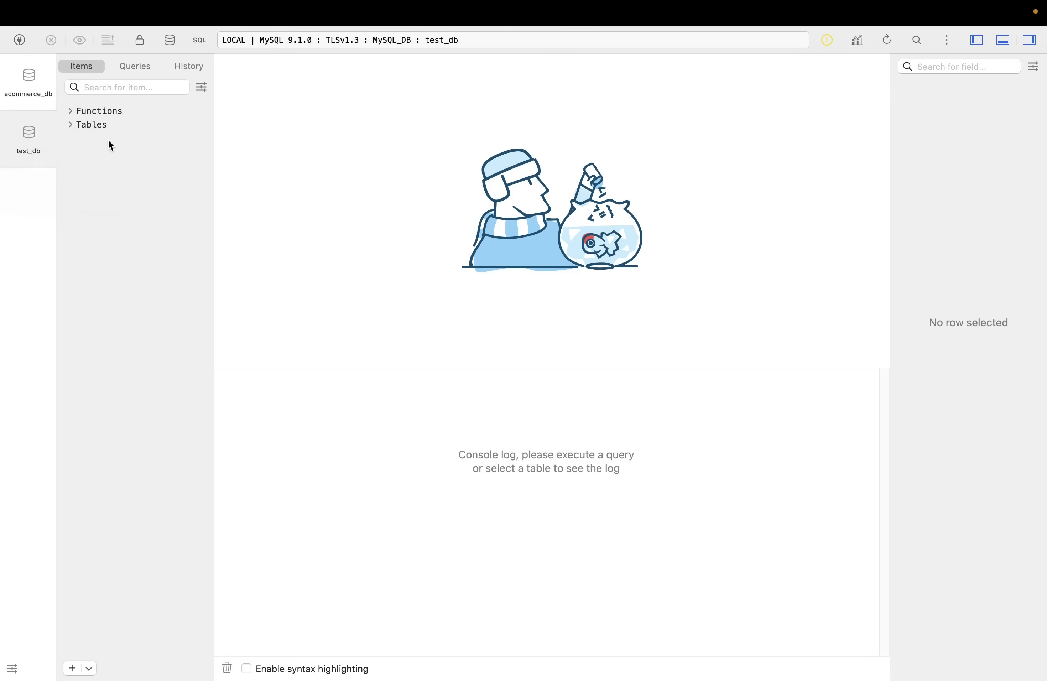
right_click(29, 131)
click(45, 165)
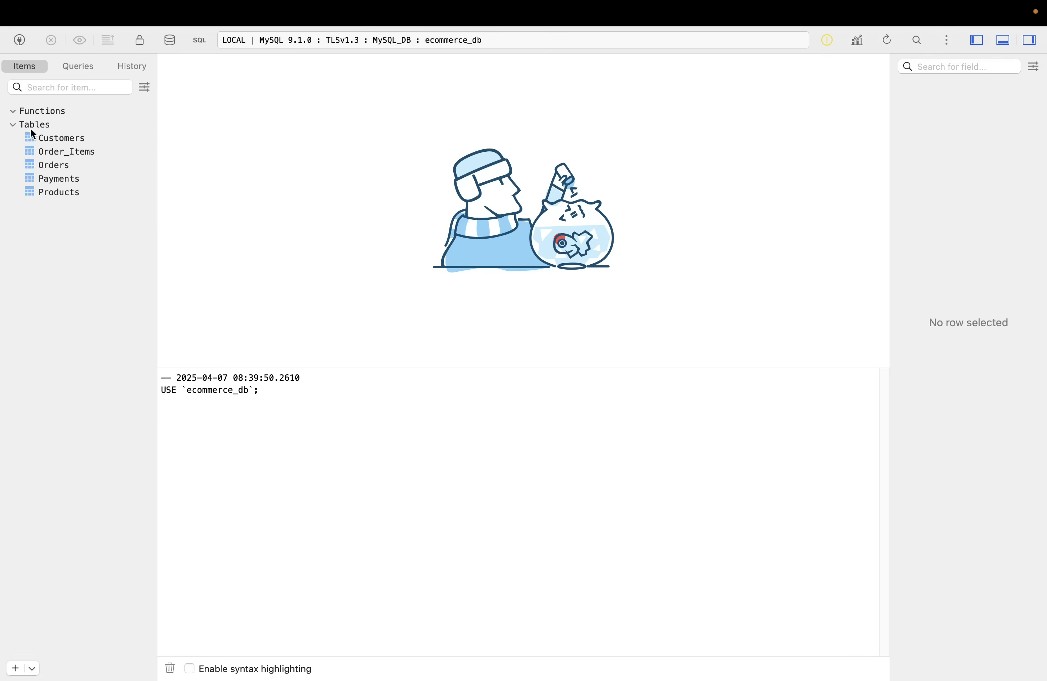
Step: Open the ECommerceDB database in a second workspace alongside ecommerce_db
click(169, 40)
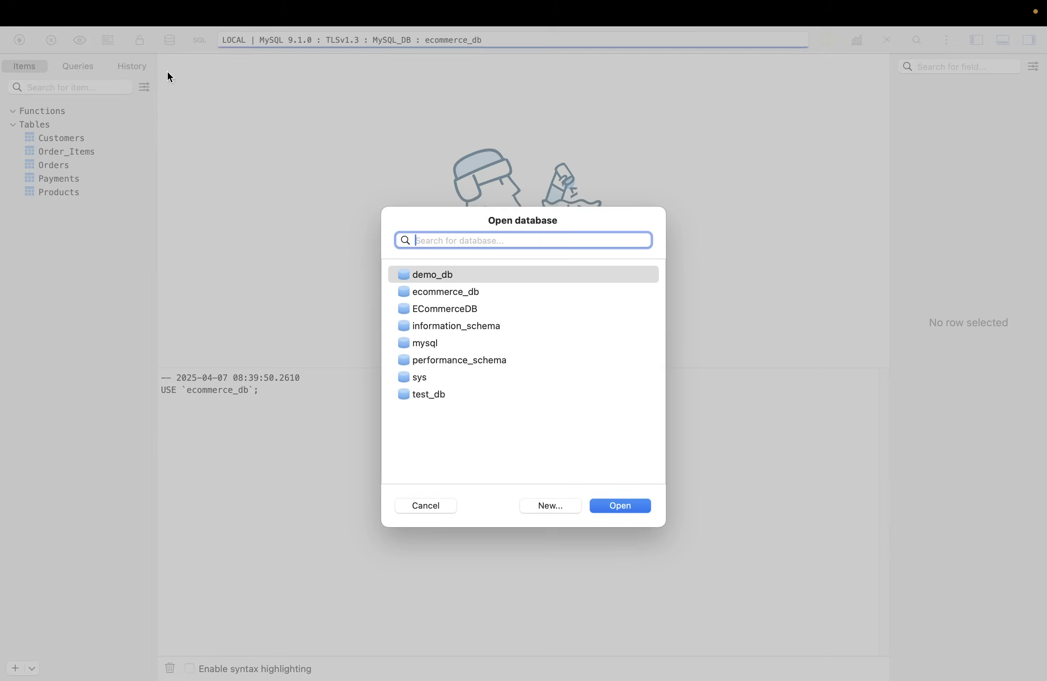
click(446, 313)
click(631, 508)
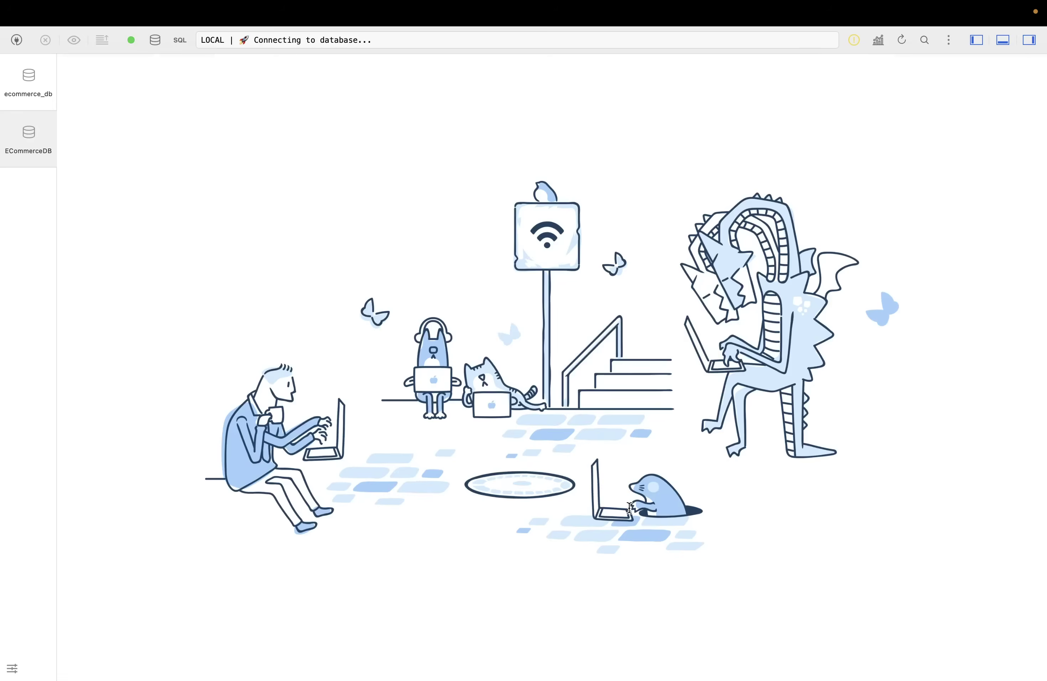
Step: Switch back and forth between the ecommerce_db and ECommerceDB workspaces to compare their tables, finishing on ecommerce_db
click(30, 85)
click(28, 152)
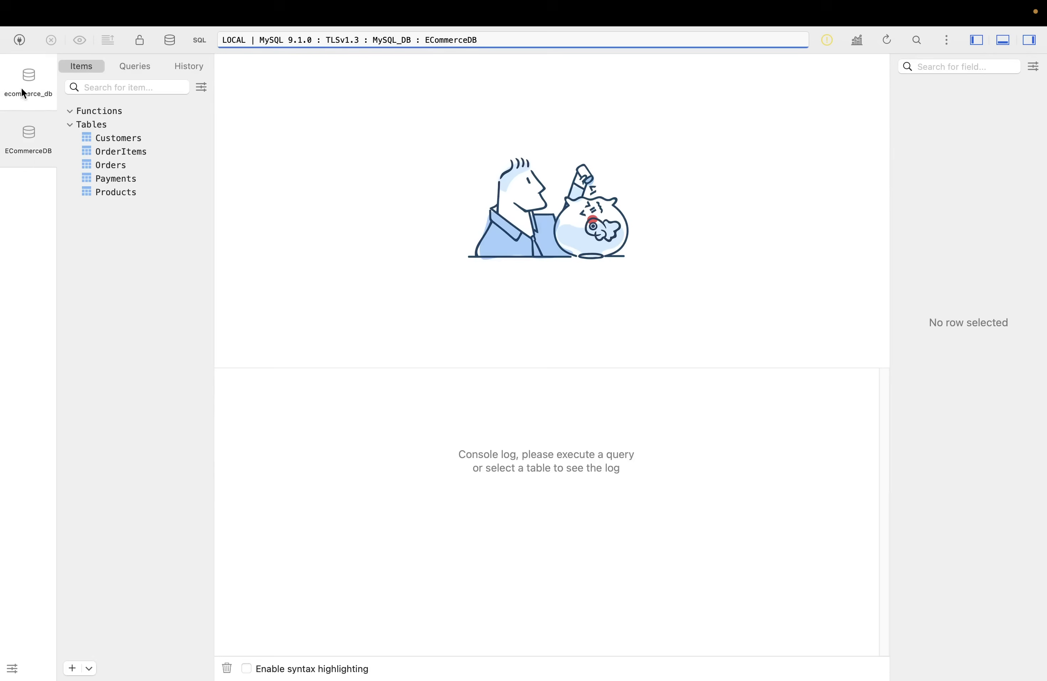
click(26, 80)
click(24, 129)
click(25, 84)
click(31, 129)
click(31, 91)
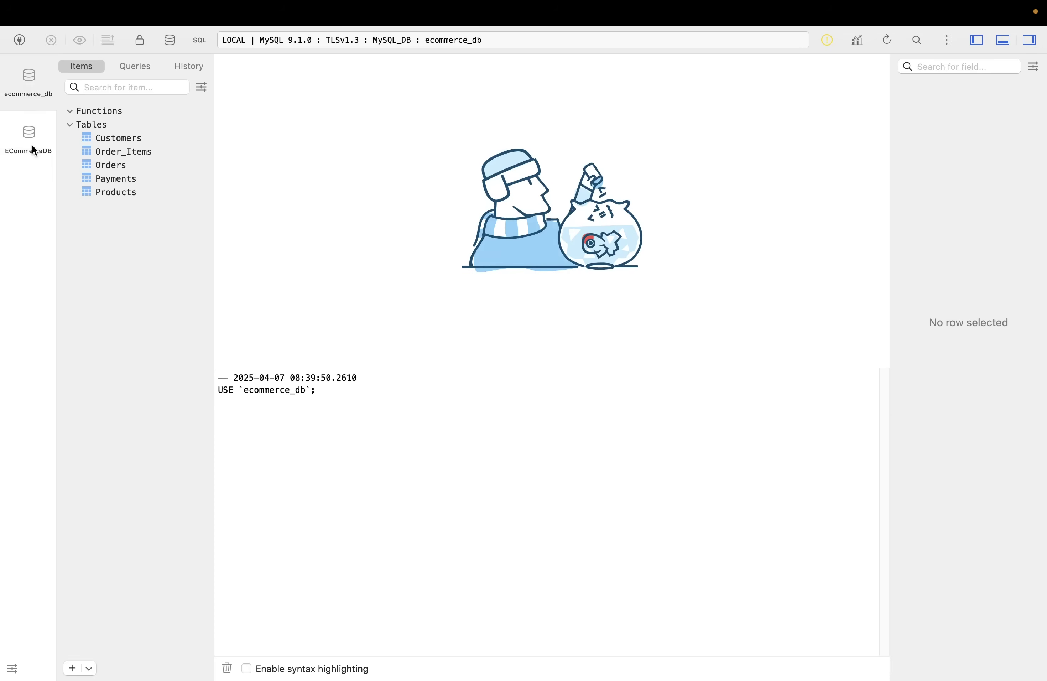
click(31, 144)
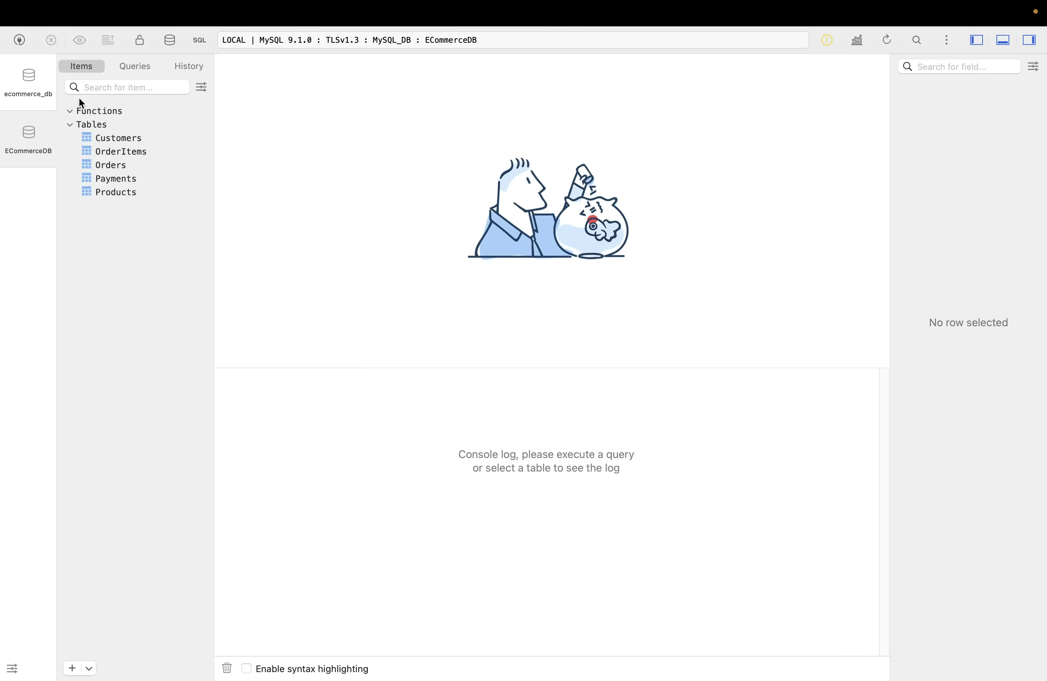
click(15, 89)
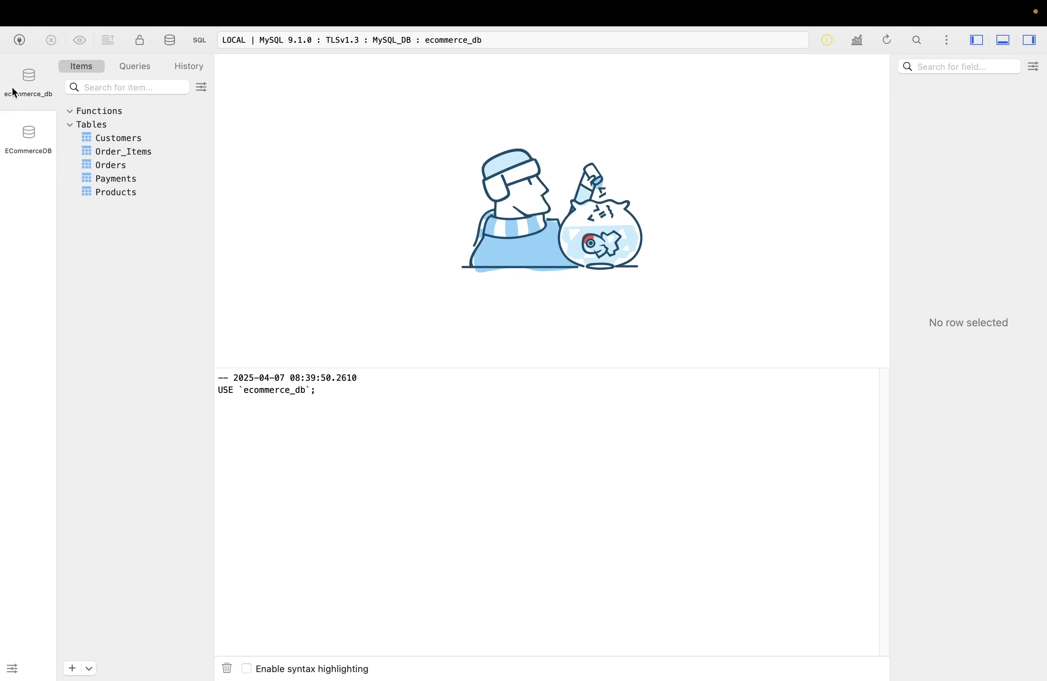
click(22, 128)
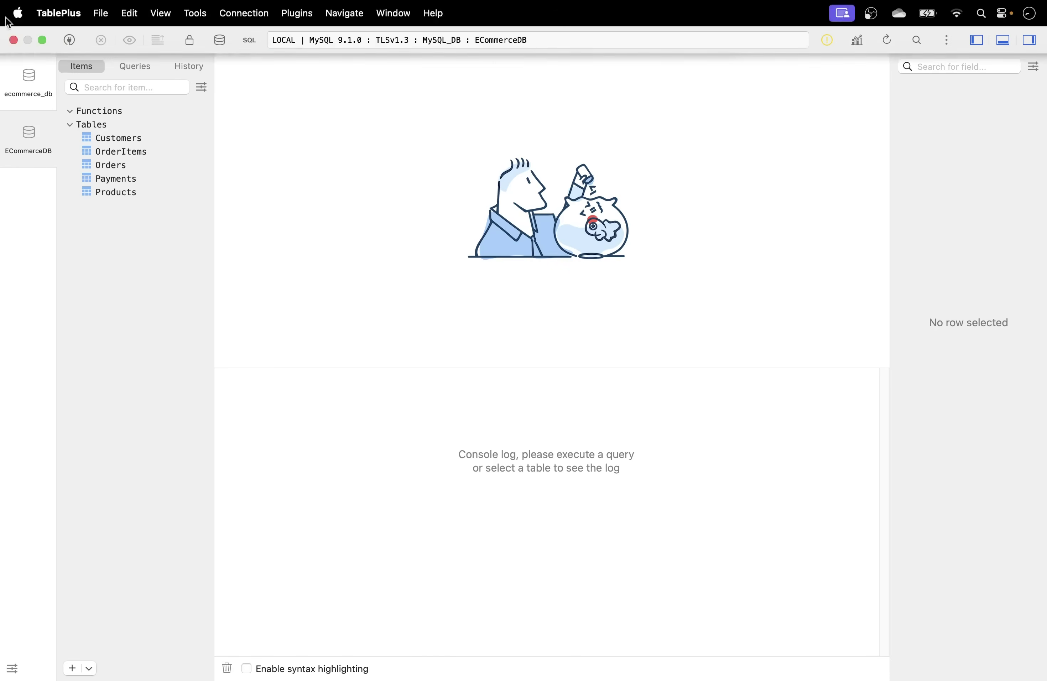
click(20, 87)
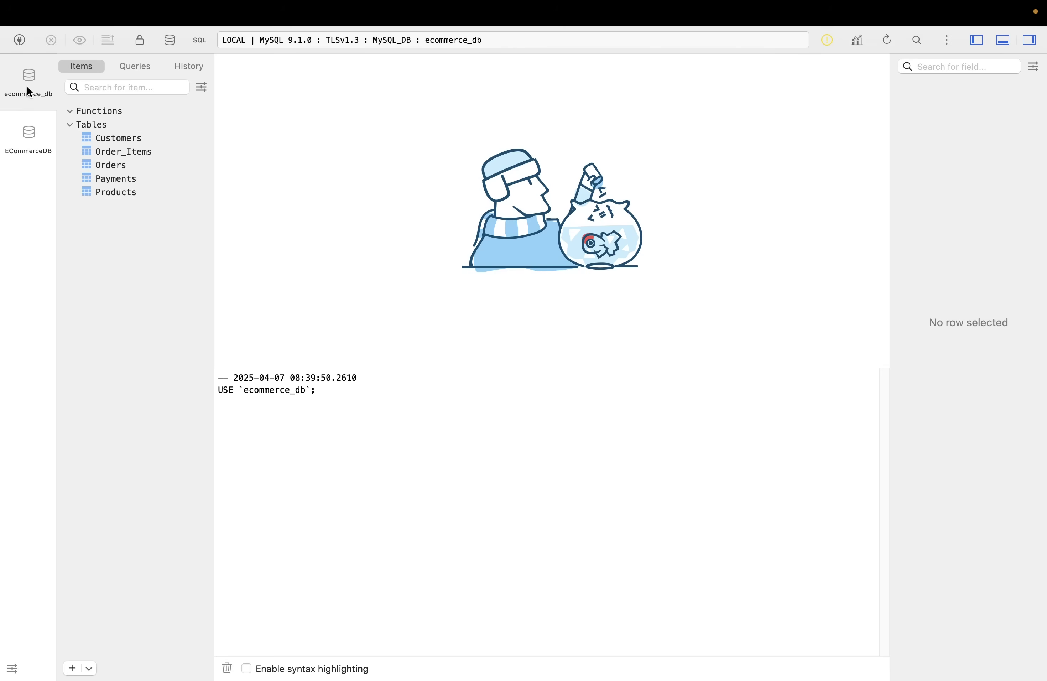
Step: View the rows of the Customers table in ecommerce_db, open its structure and read through the console log
click(126, 138)
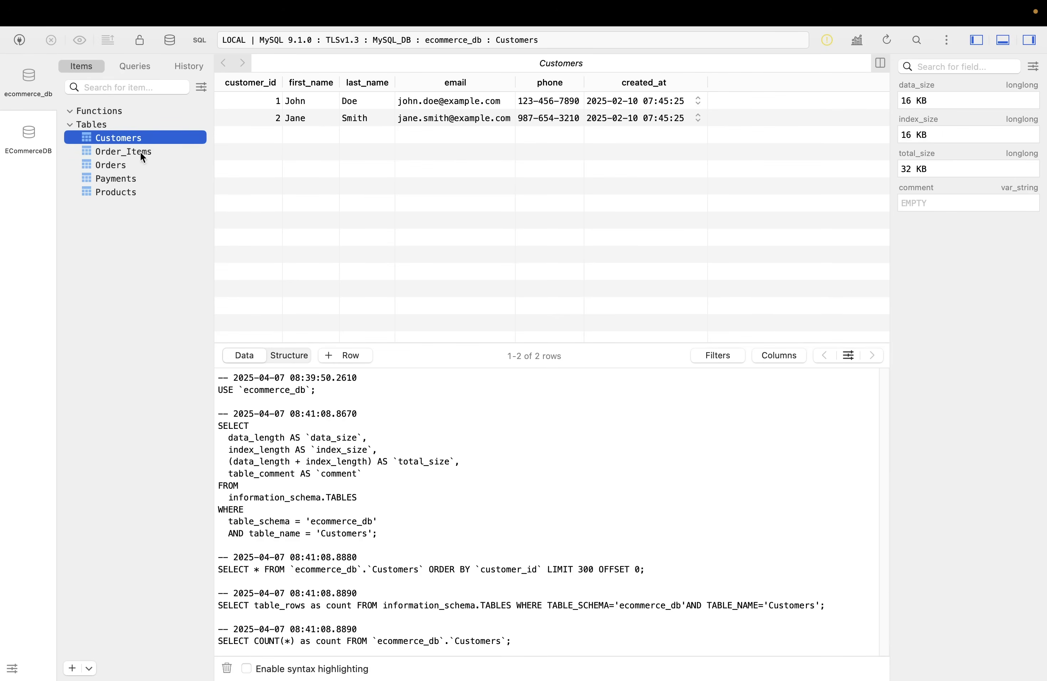
right_click(120, 138)
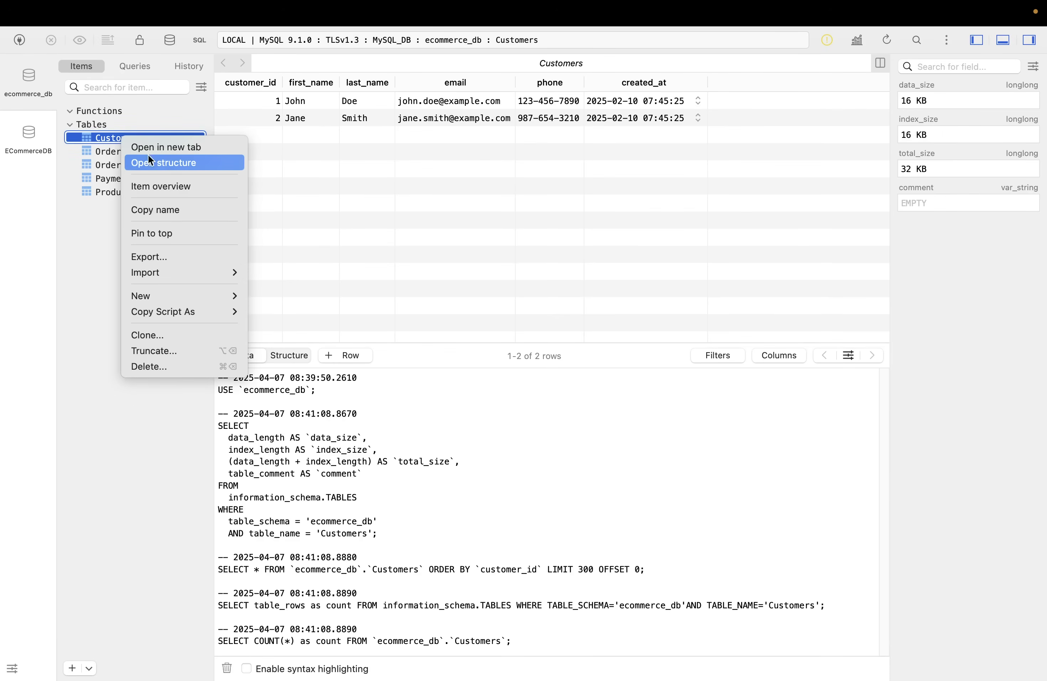
click(168, 165)
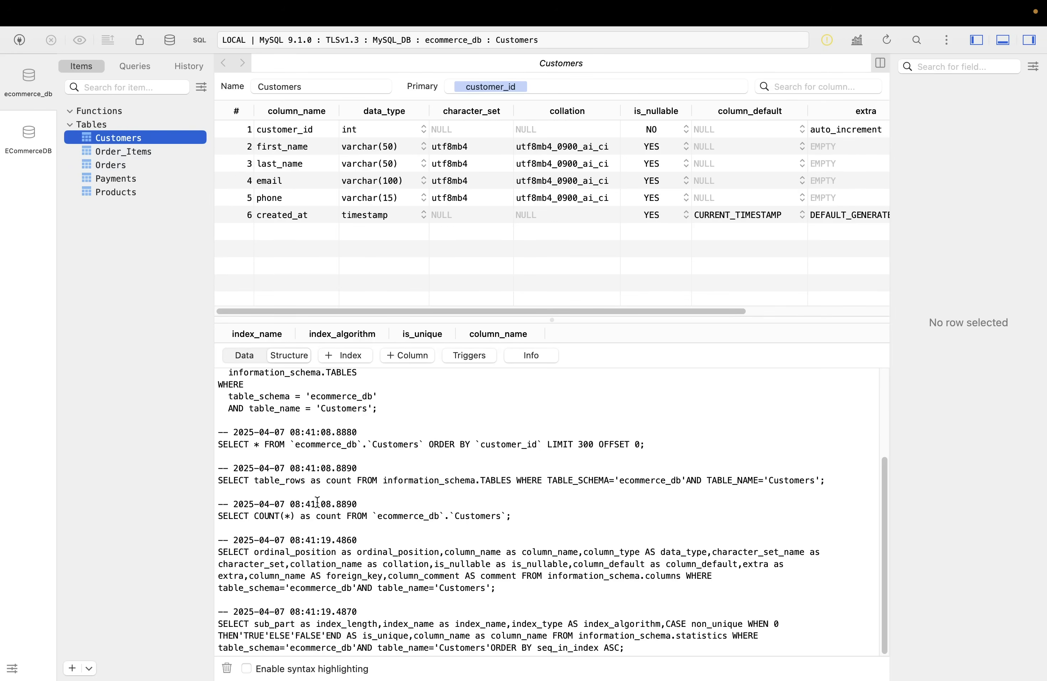
scroll(408, 469, up, 3)
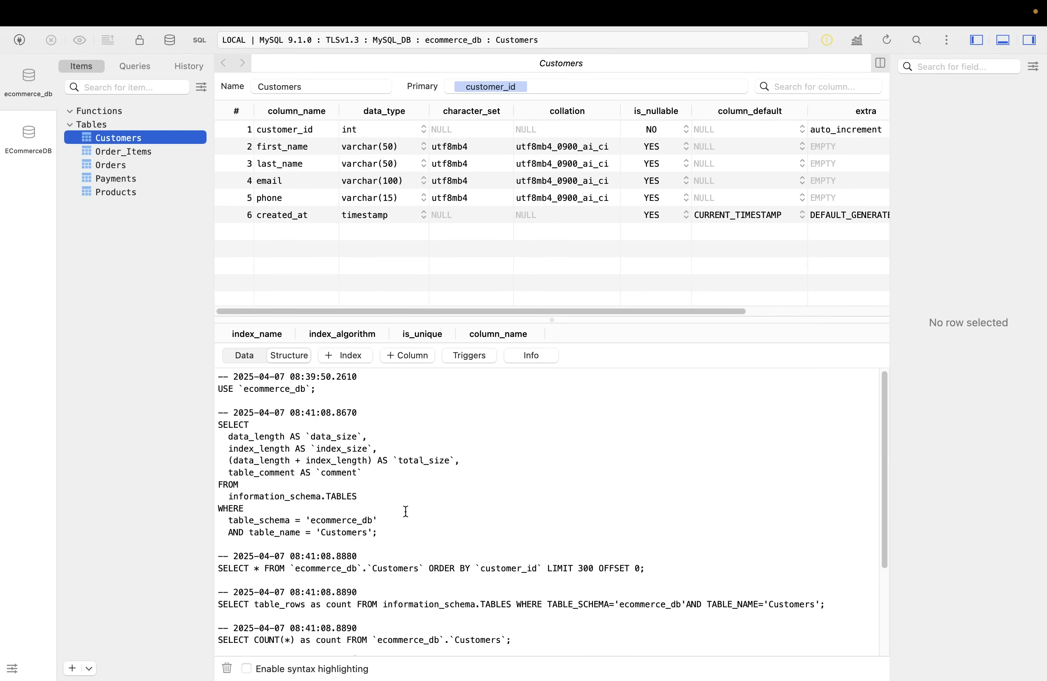
scroll(406, 509, down, 3)
Step: Show the structure of the Order_Items table and review the queries logged in the console
click(128, 151)
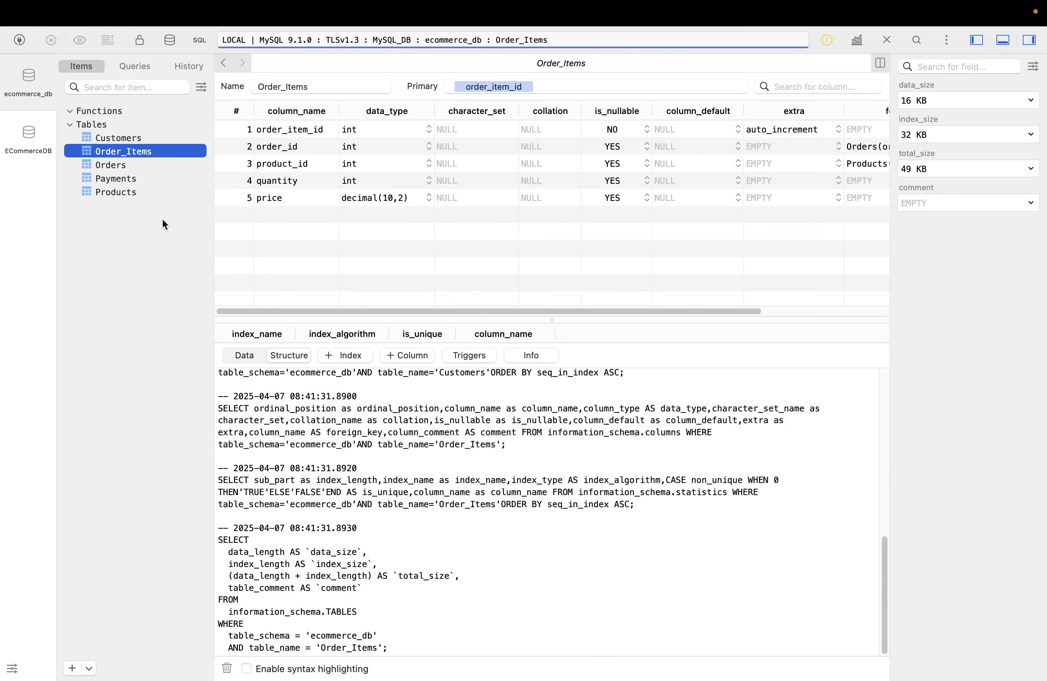
scroll(262, 467, up, 10)
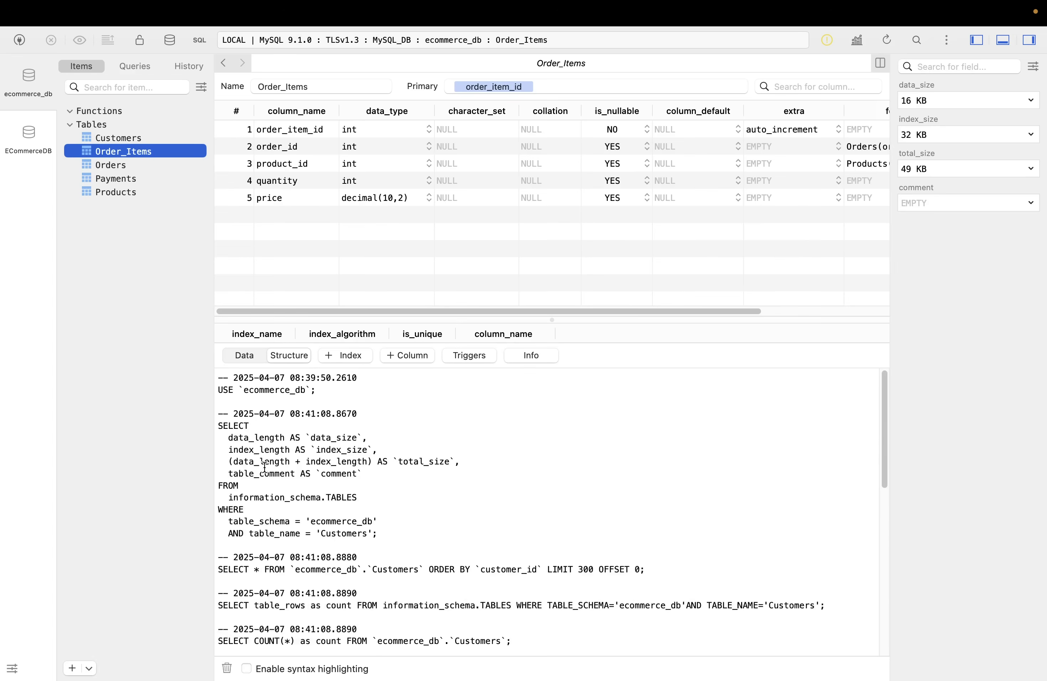
scroll(264, 466, down, 10)
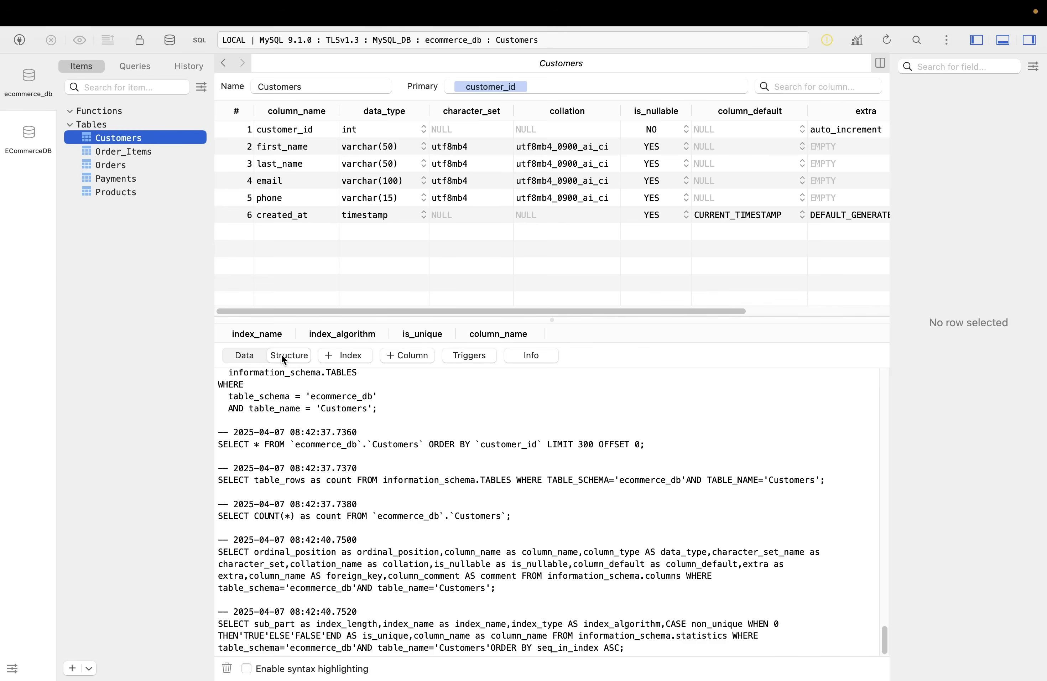
Step: Alternate between the data and structure views of the Customers table to compare them
click(243, 356)
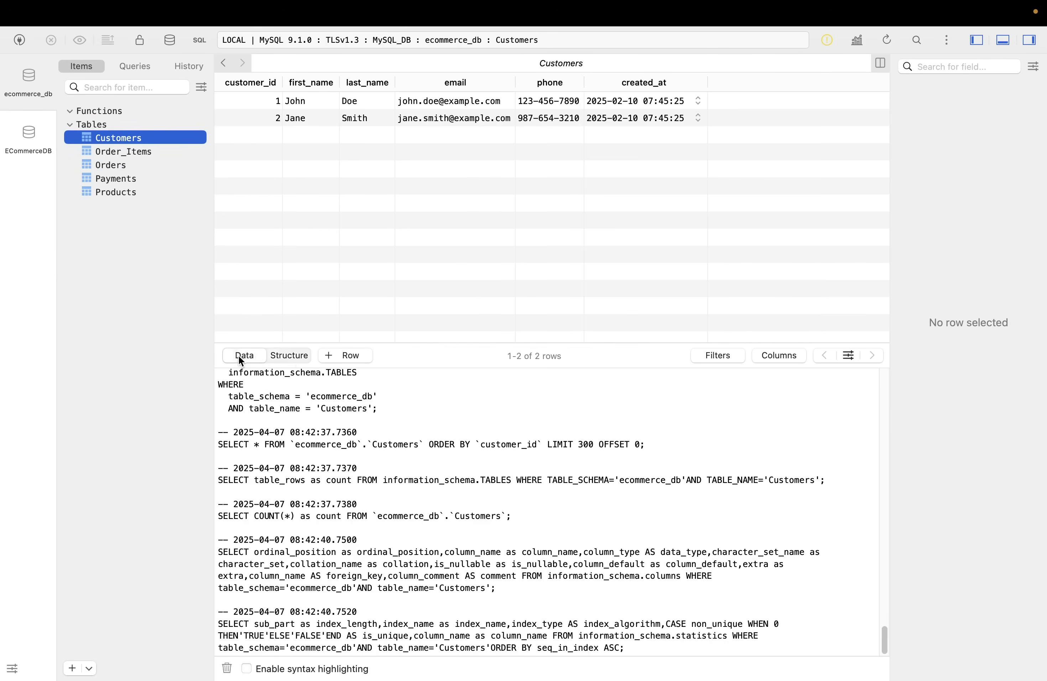
click(298, 358)
click(245, 356)
click(296, 358)
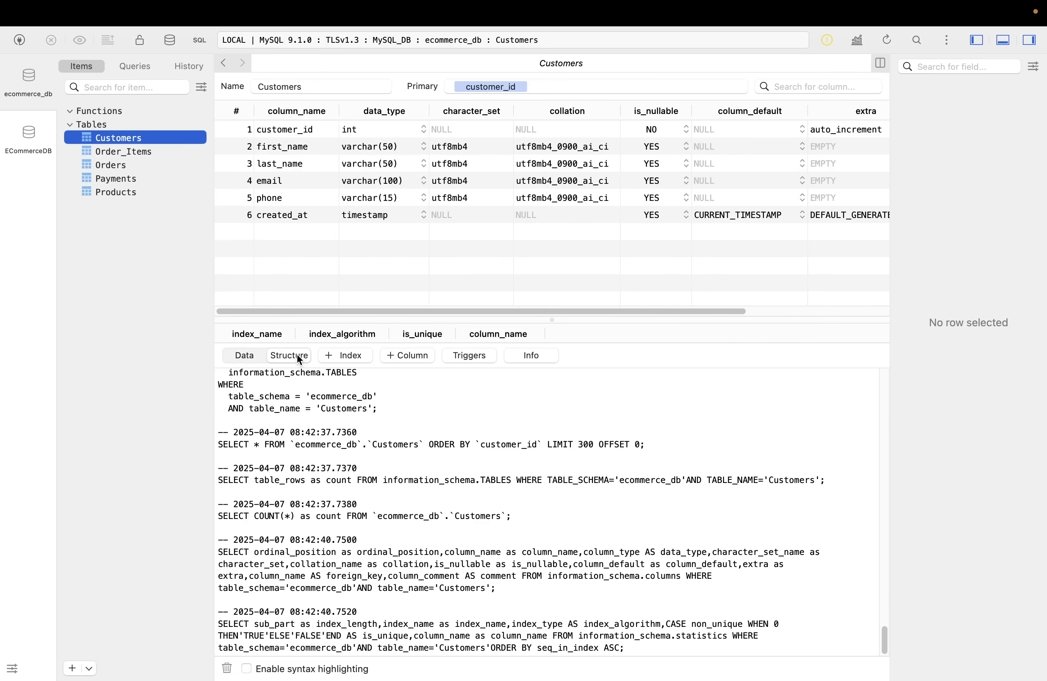
Step: Return to the Customers table's data and add a new row
click(235, 356)
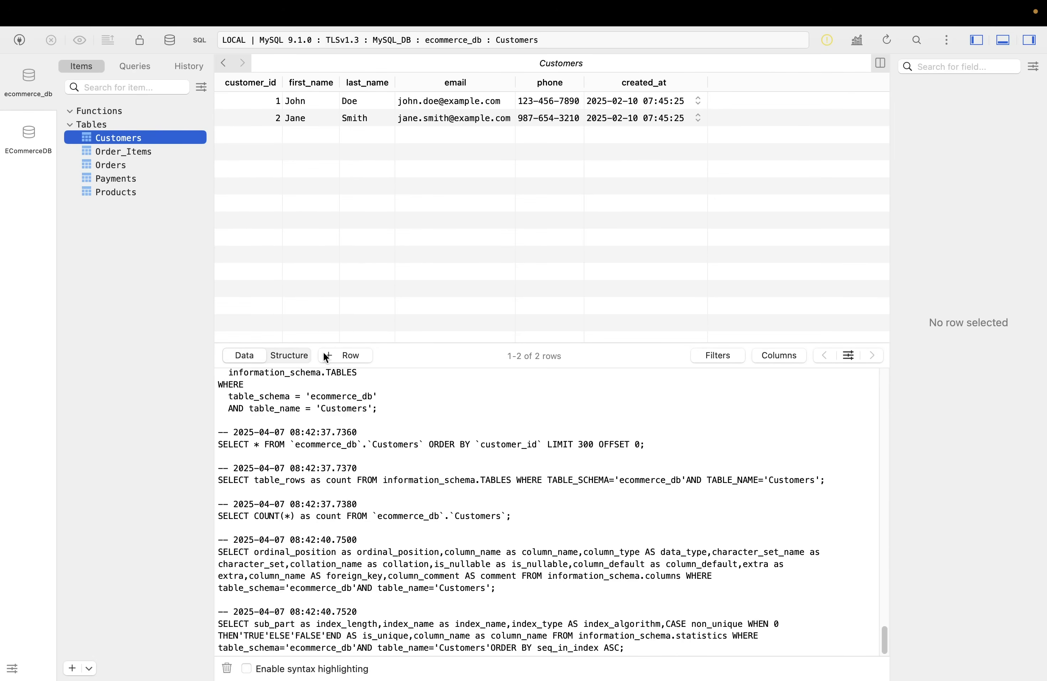
click(348, 355)
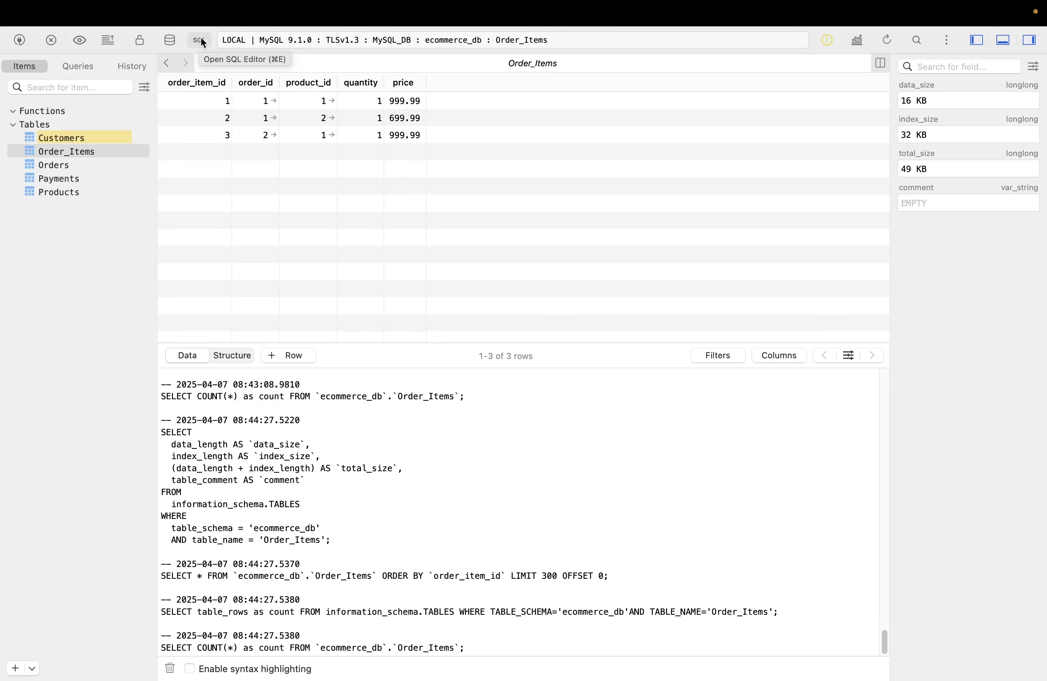
Step: Open a SQL editor with a taller query area, write the query select * from Customers; and run it
click(200, 41)
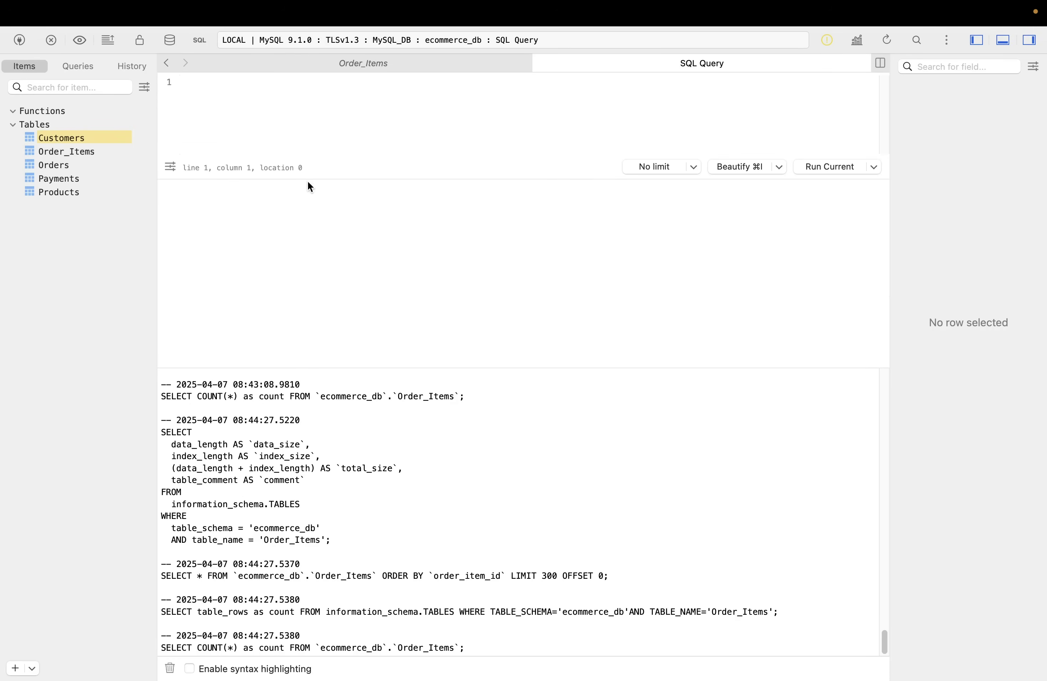
drag(306, 179, 329, 293)
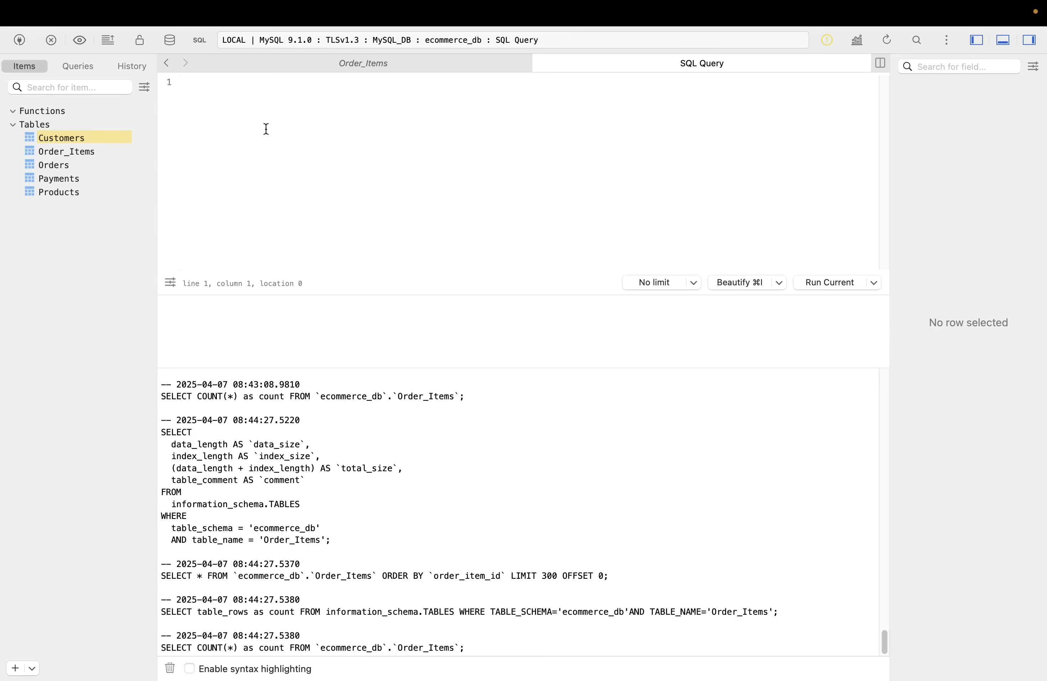
text(sel)
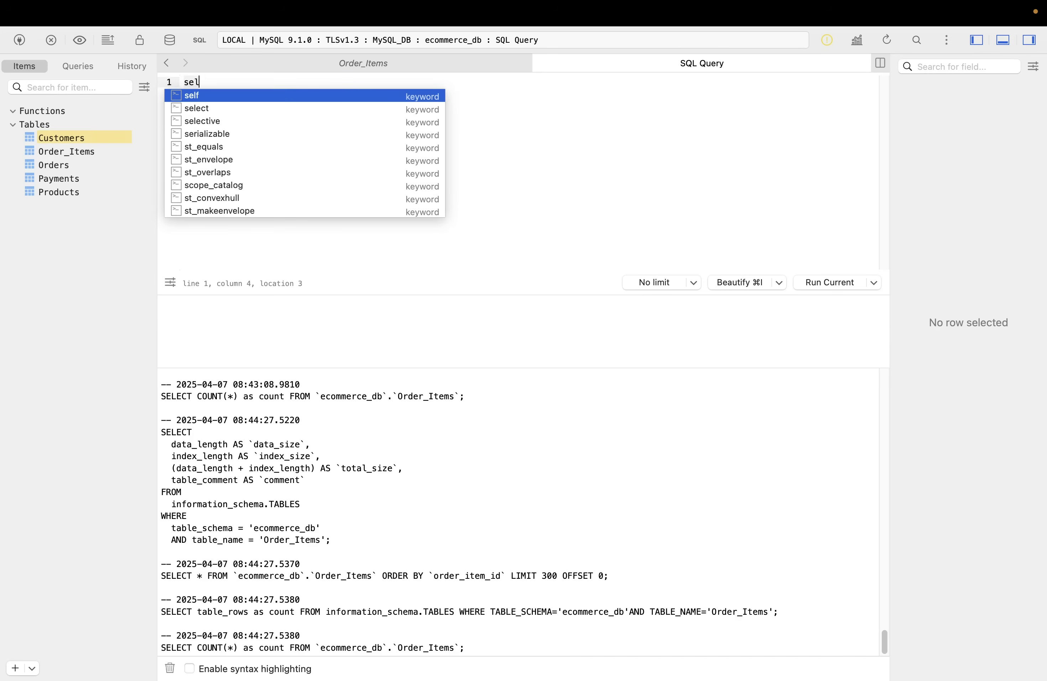
text(ect * )
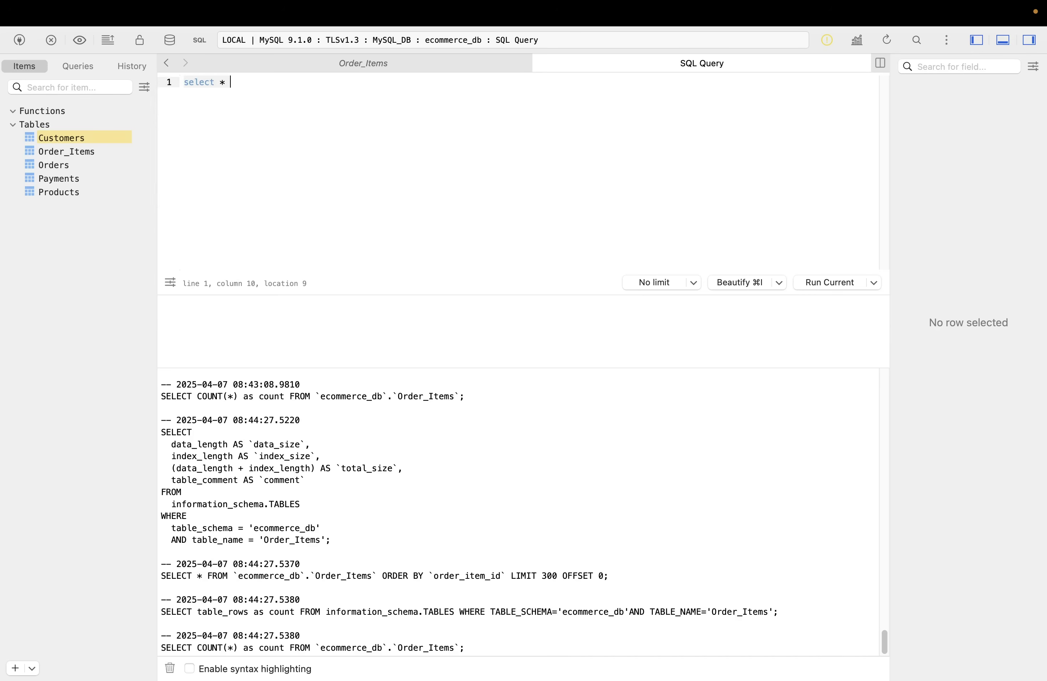
text(from cus)
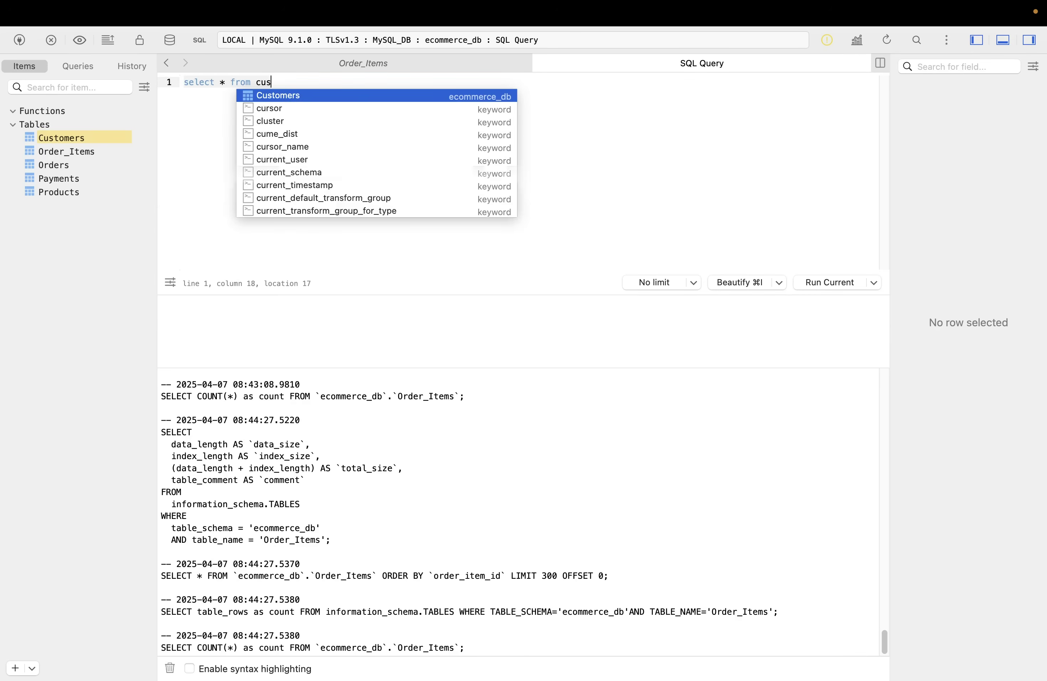
key(Return)
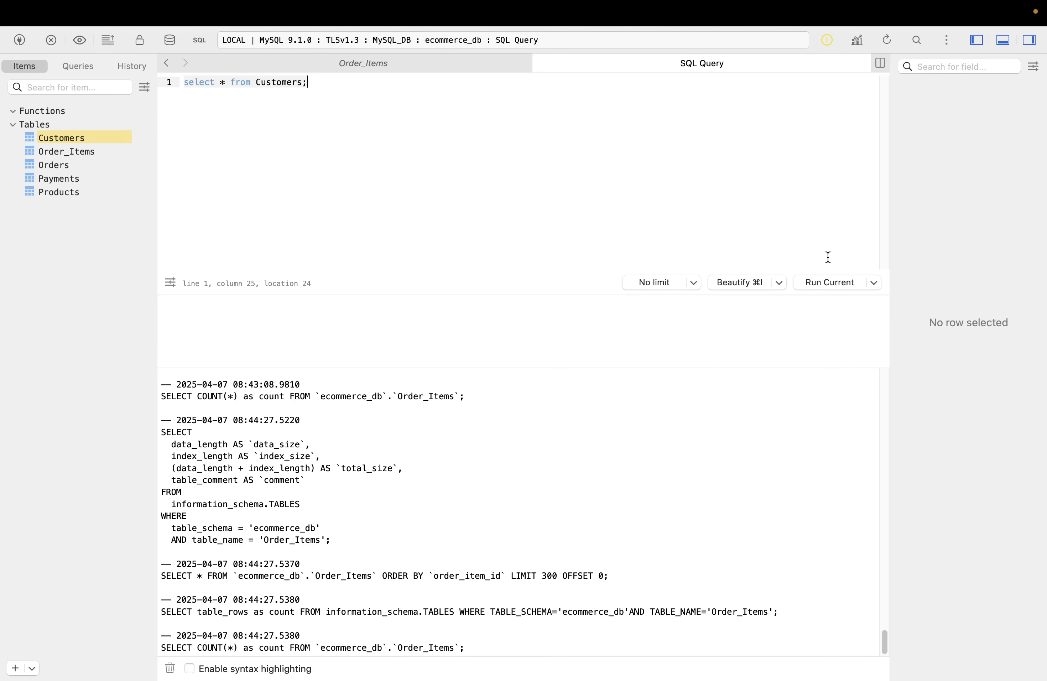
click(819, 284)
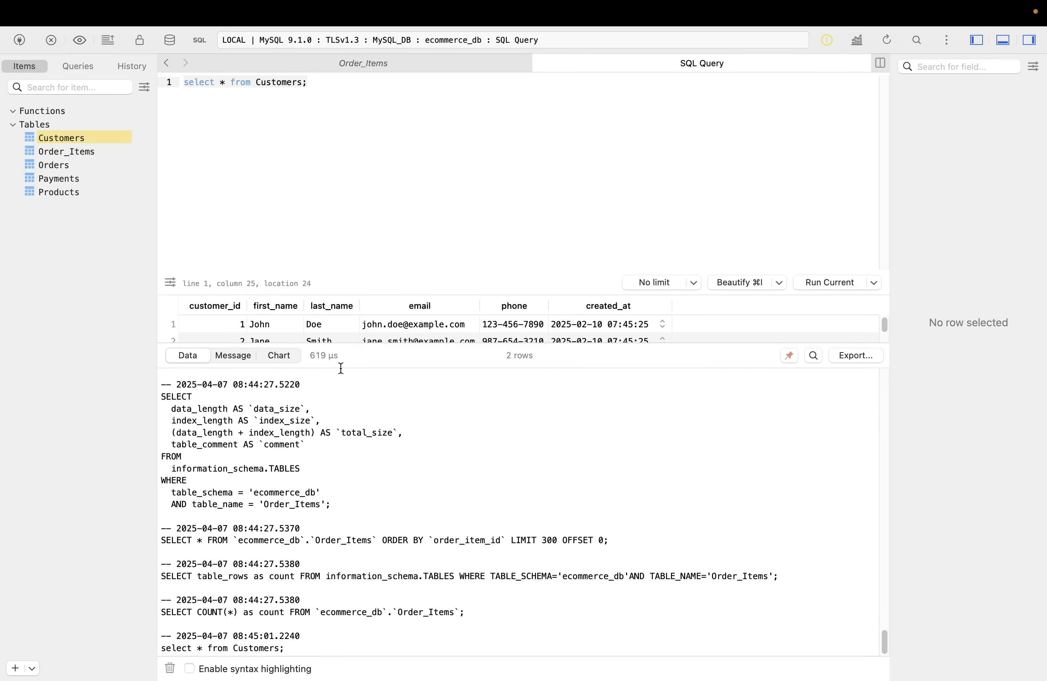
Step: Enlarge the results area, inspect the details of each Customers row and view the Orders table's data
drag(340, 367, 348, 516)
click(322, 329)
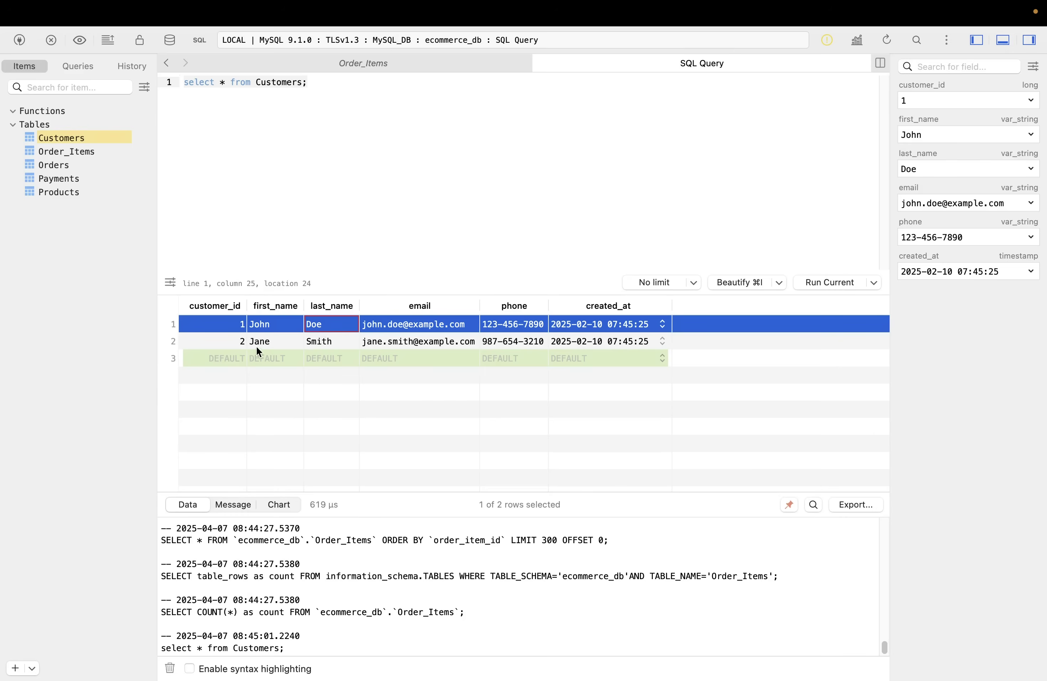
click(274, 342)
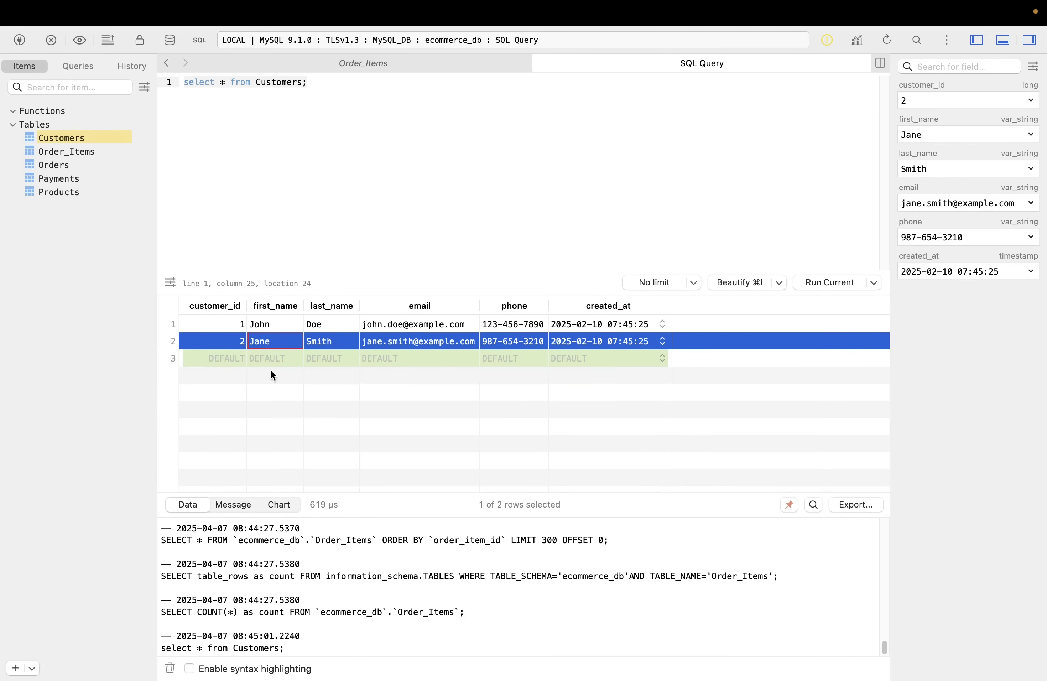
click(199, 357)
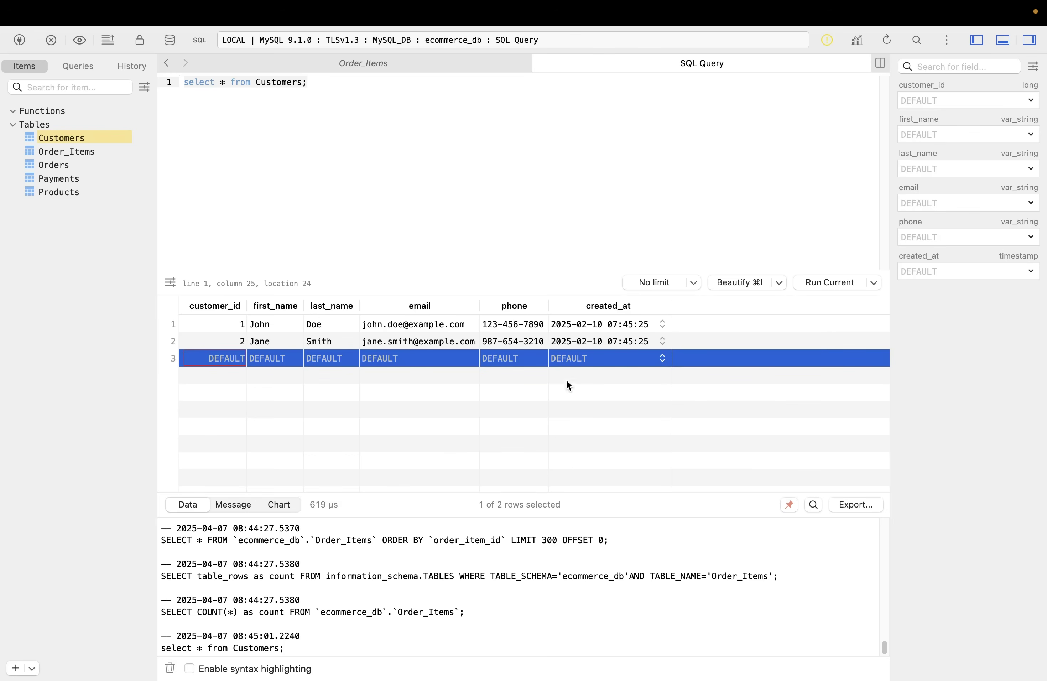
click(62, 165)
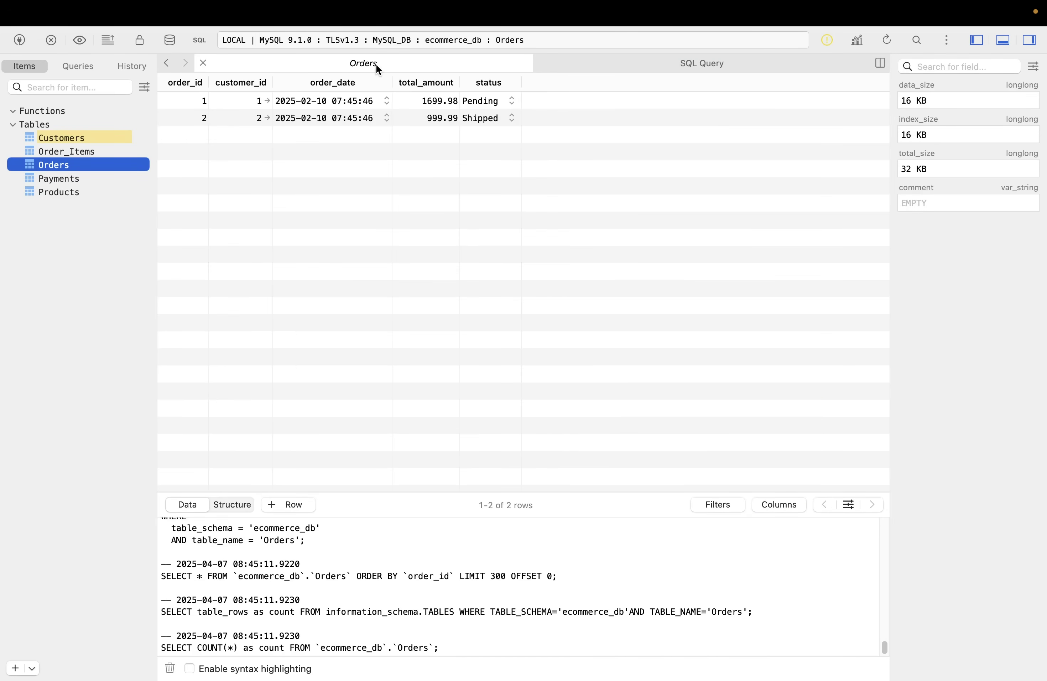
Step: Return to the SQL query, replace the table name Customers with Order and try to run it
click(667, 67)
click(302, 82)
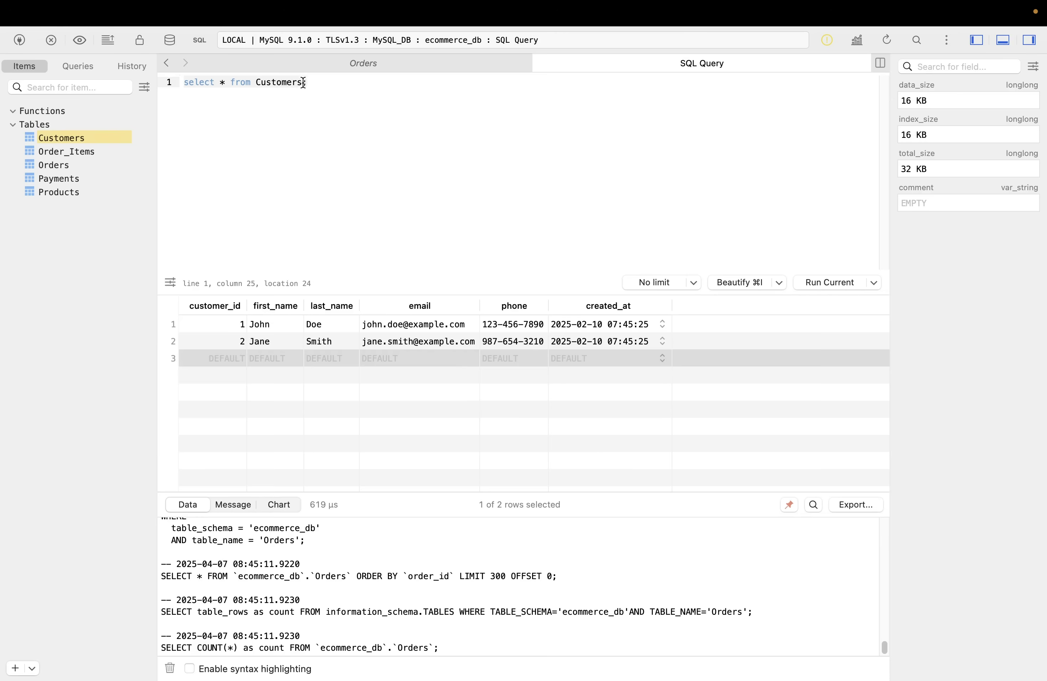
key(BackSpace)
key(BackSpace)
key(BackSpace)
key(BackSpace)
key(BackSpace)
key(BackSpace)
key(BackSpace)
key(BackSpace)
key(BackSpace)
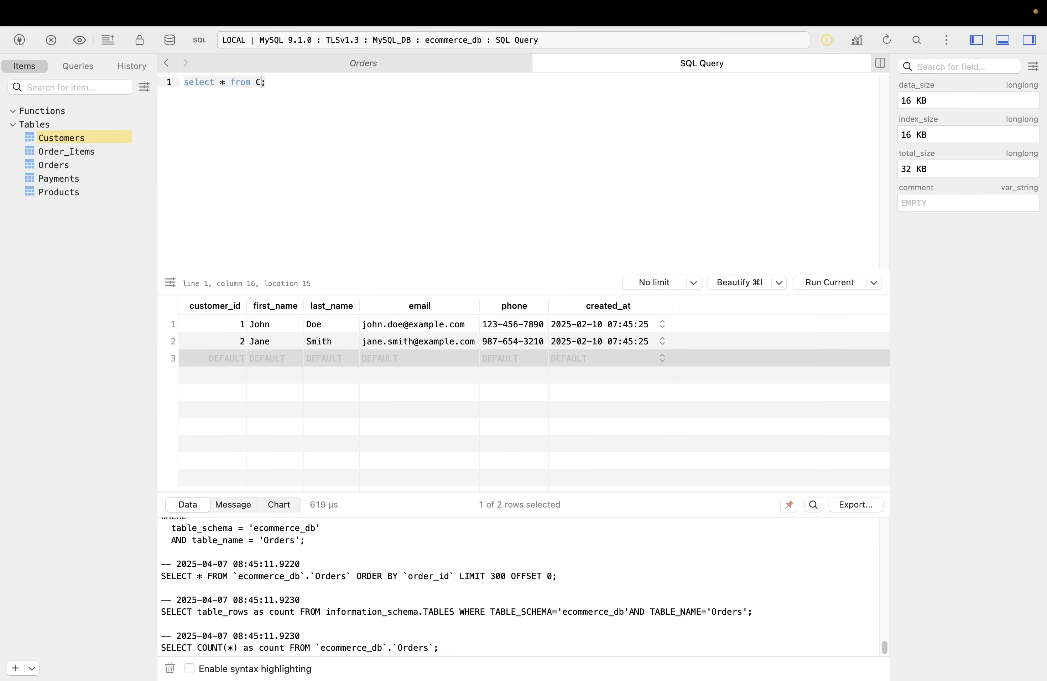
text(Order)
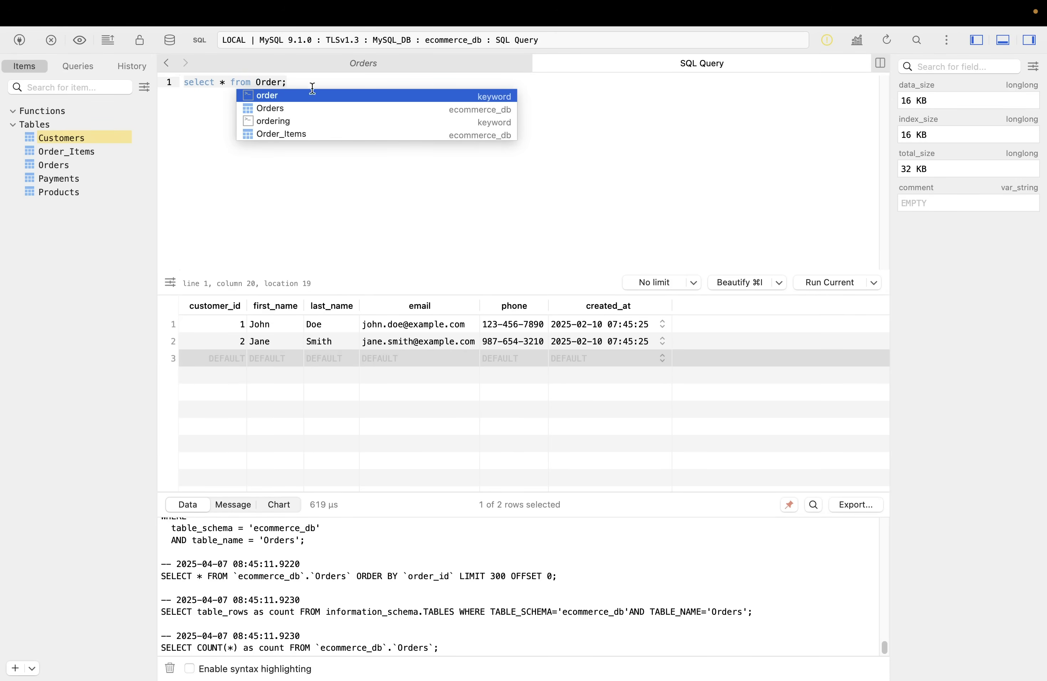
click(824, 281)
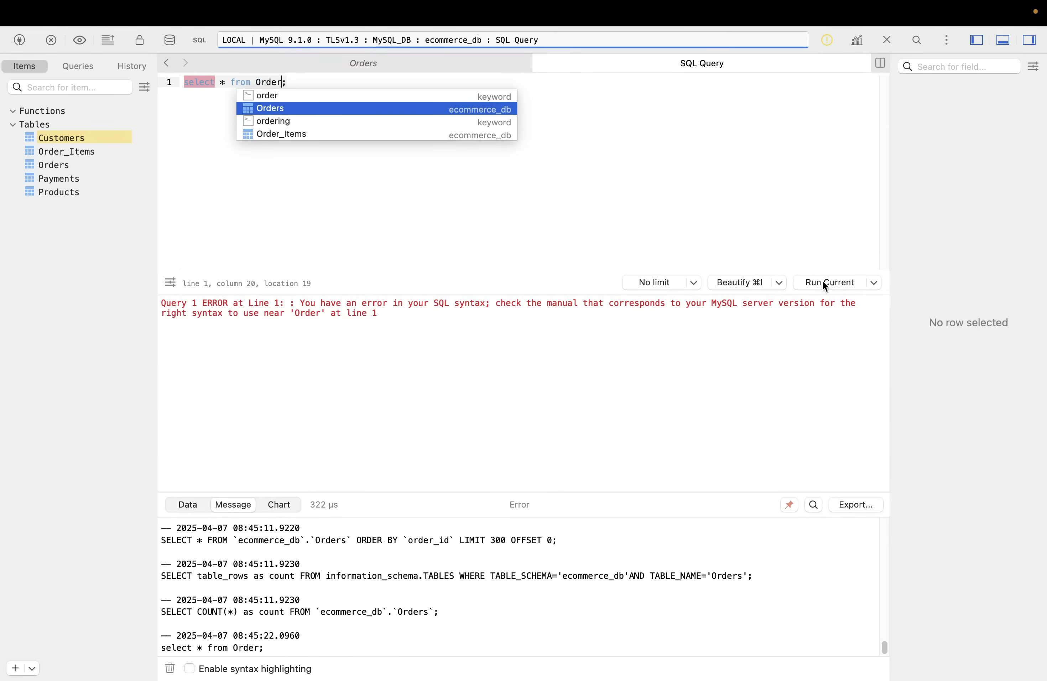
Step: Correct the query to select * from Orders, removing the leftover table name and semicolon, and run it
click(273, 108)
click(291, 81)
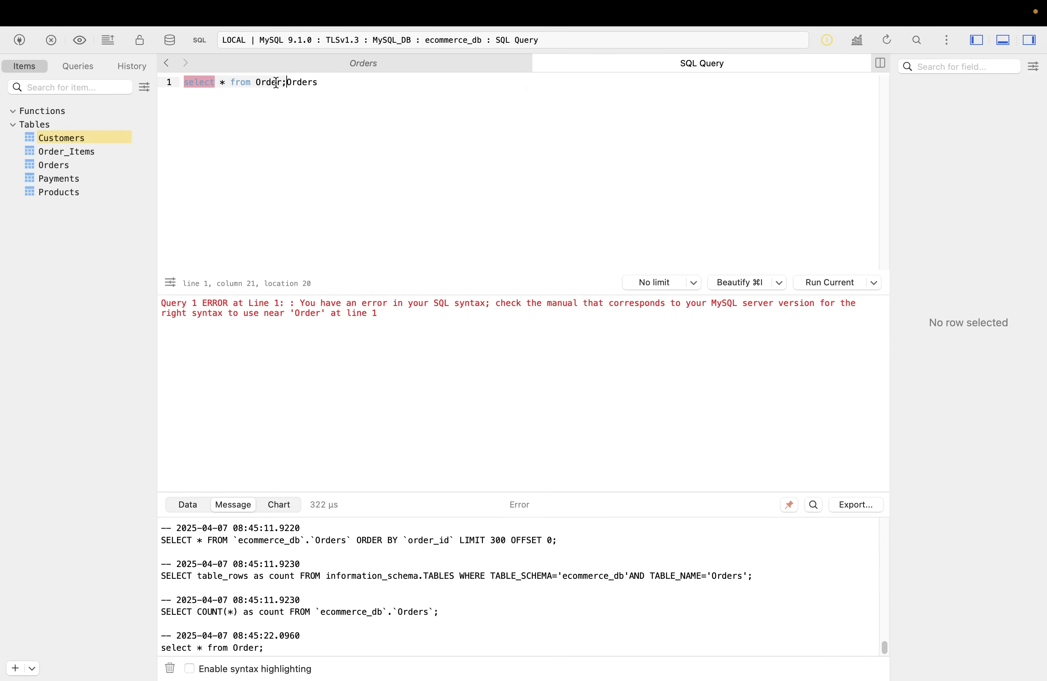
key(BackSpace)
key(BackSpace)
key(BackSpace)
key(BackSpace)
key(BackSpace)
key(BackSpace)
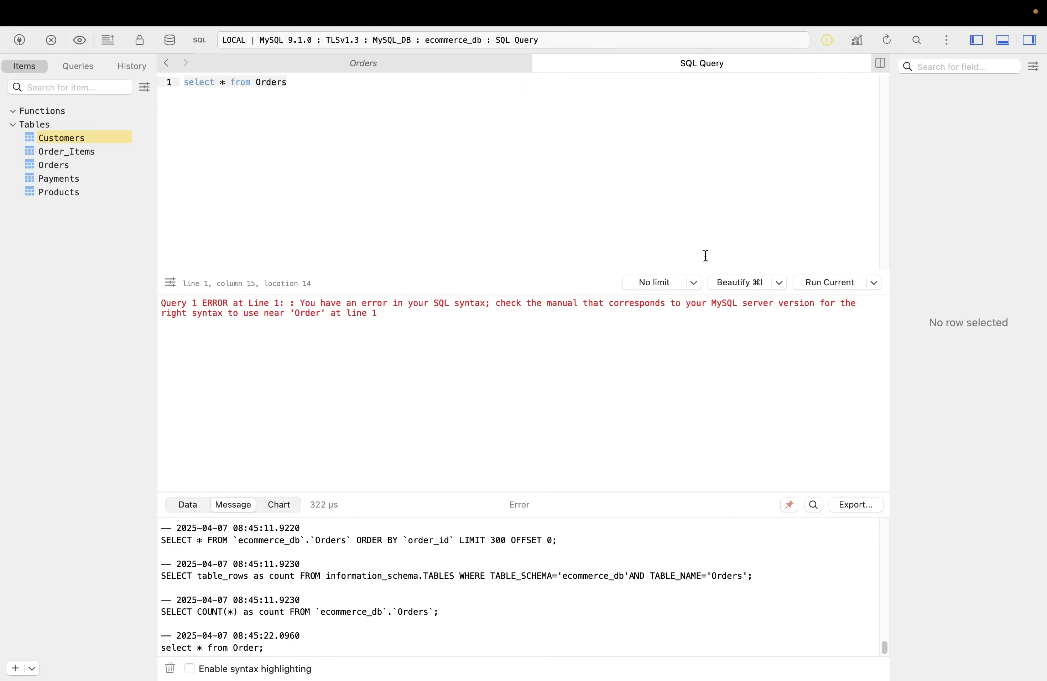
click(831, 283)
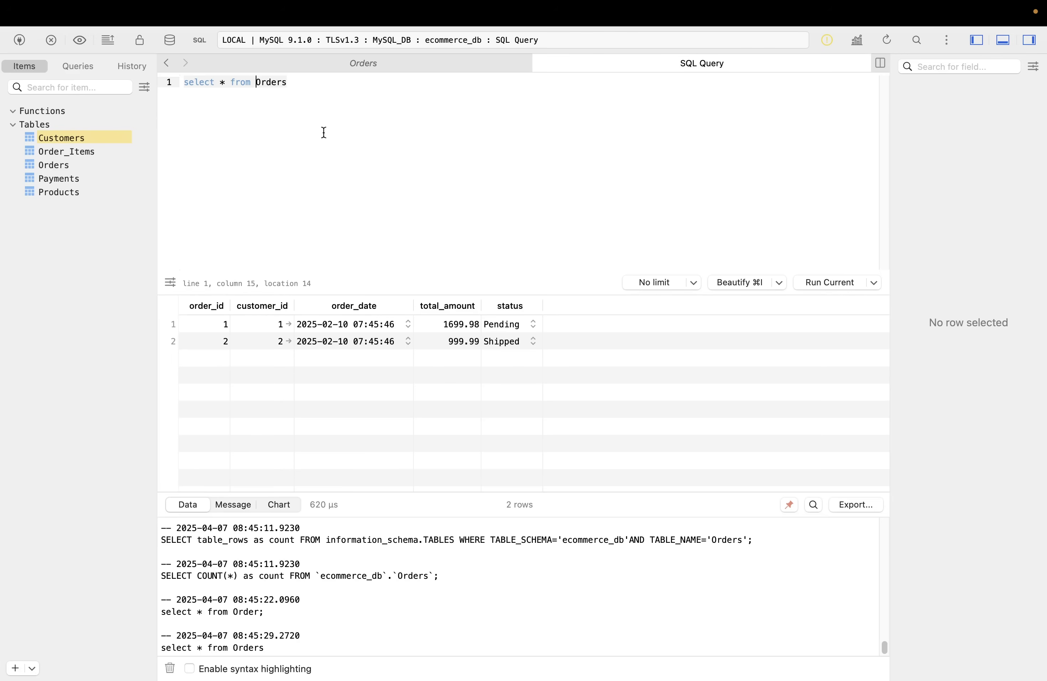
Step: Extend the Orders query with the condition where order_id = 1, run it and slightly enlarge the query area
click(298, 82)
text(wher)
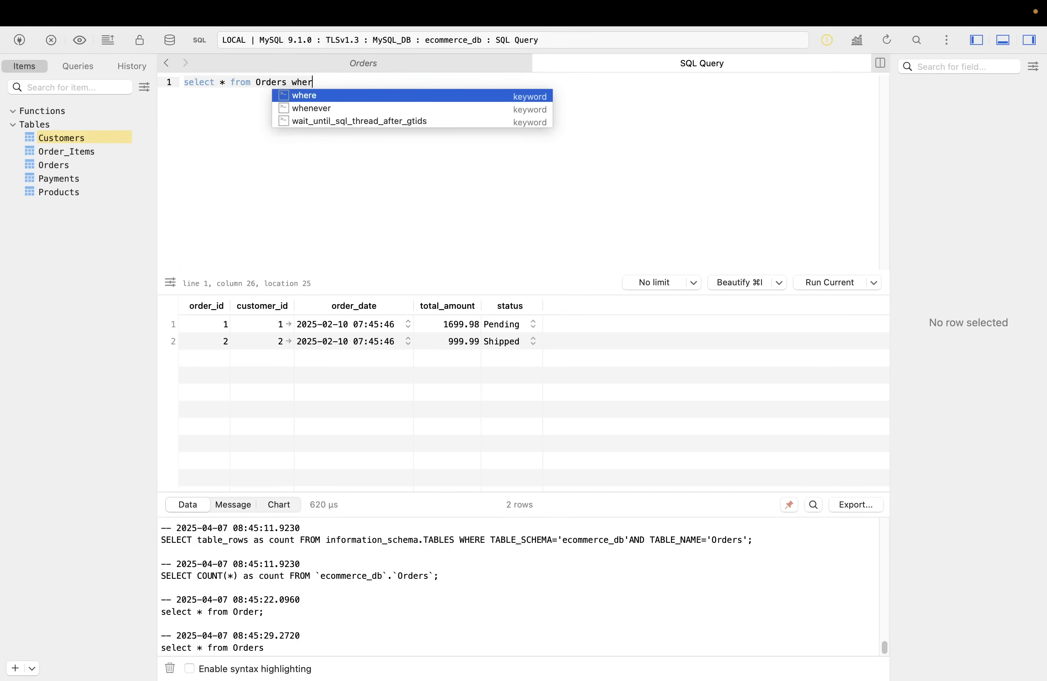
text(e order)
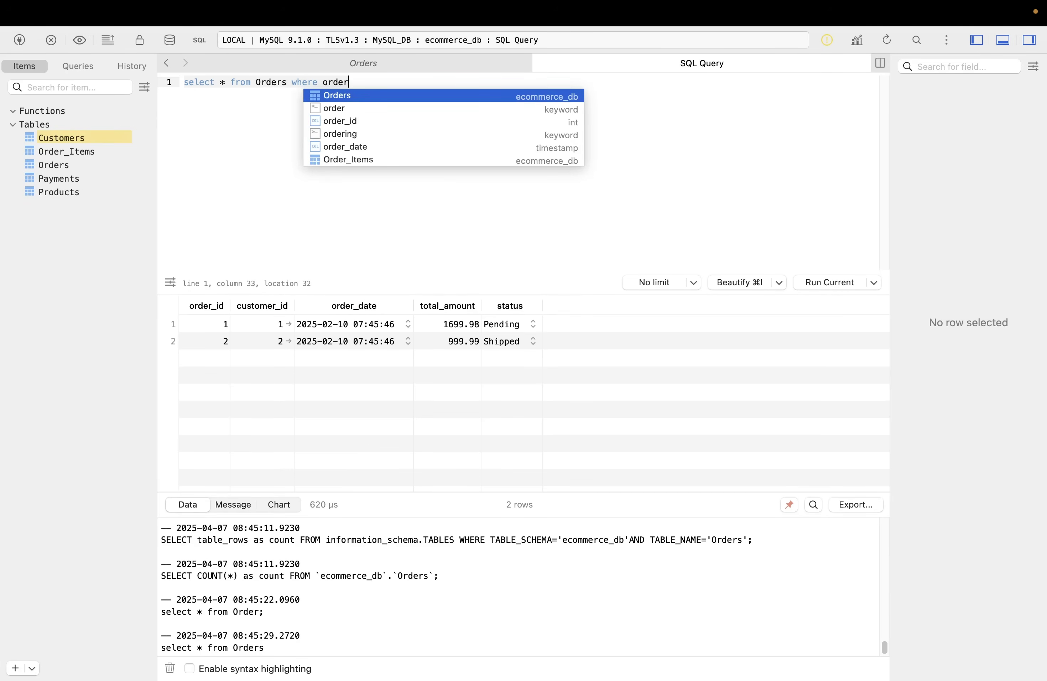
click(346, 120)
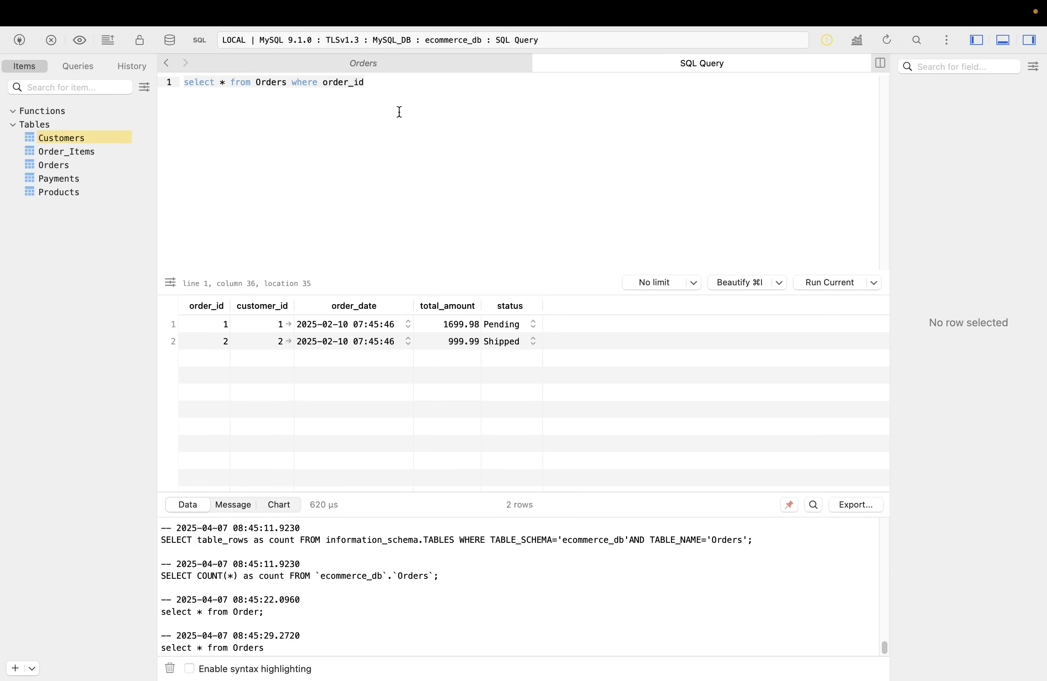
text(= 1)
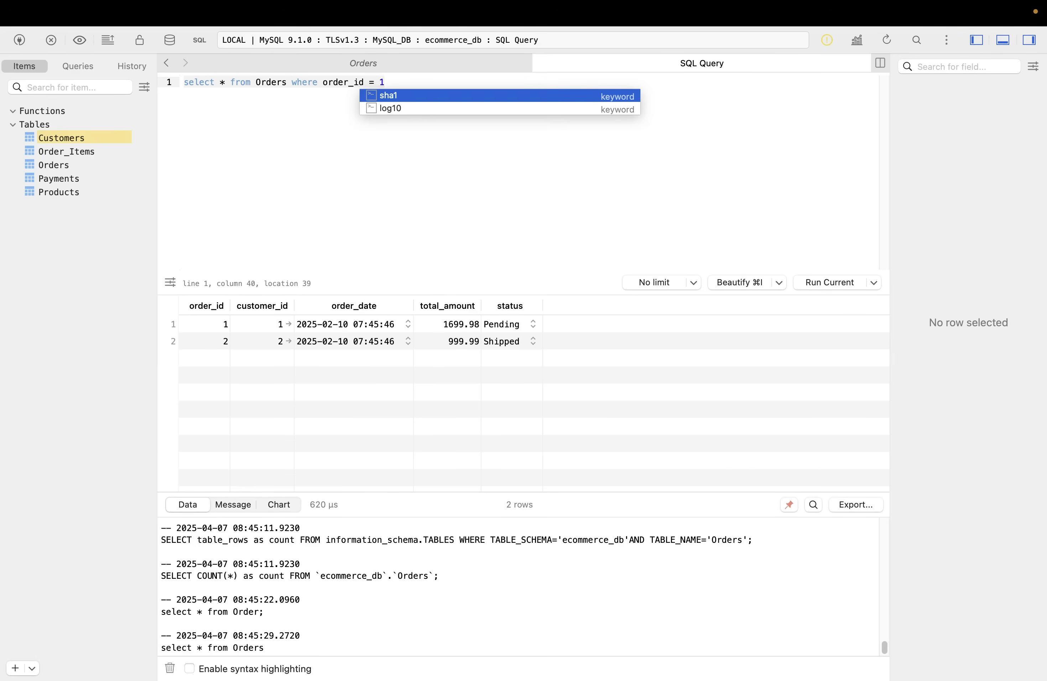
key(Escape)
click(829, 282)
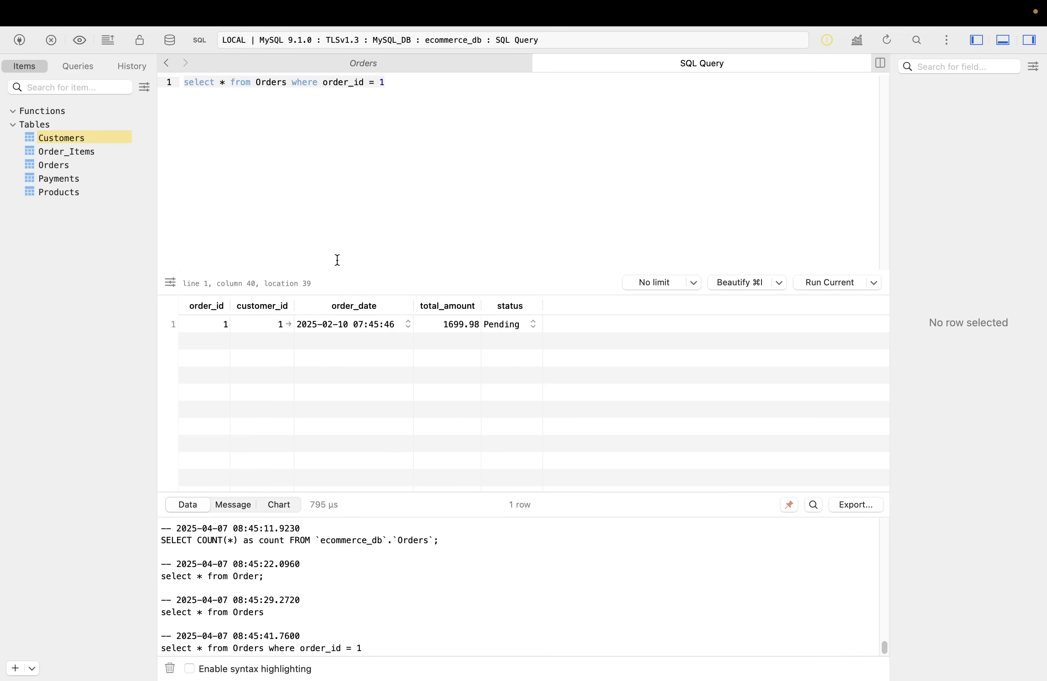
mouse_move(348, 294)
mouse_down()
mouse_move(338, 227)
mouse_move(343, 306)
mouse_up()
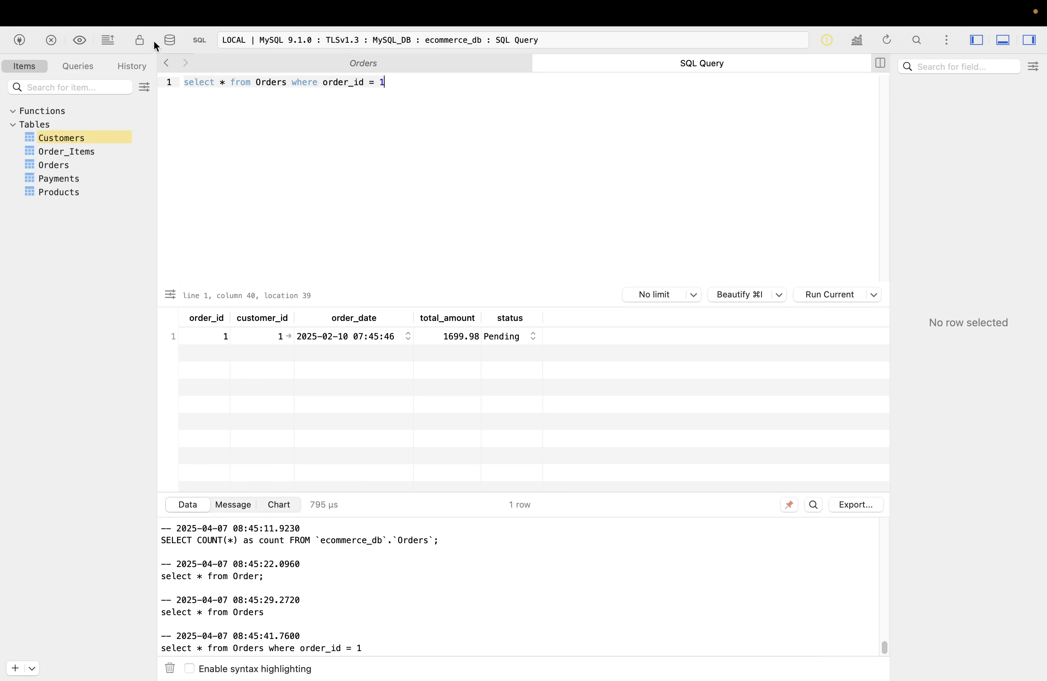
Step: Select the Customers, Order_Items, Orders, Payments and Products tables together and open the export options for them
mouse_move(61, 4)
mouse_move(33, 25)
click(83, 138)
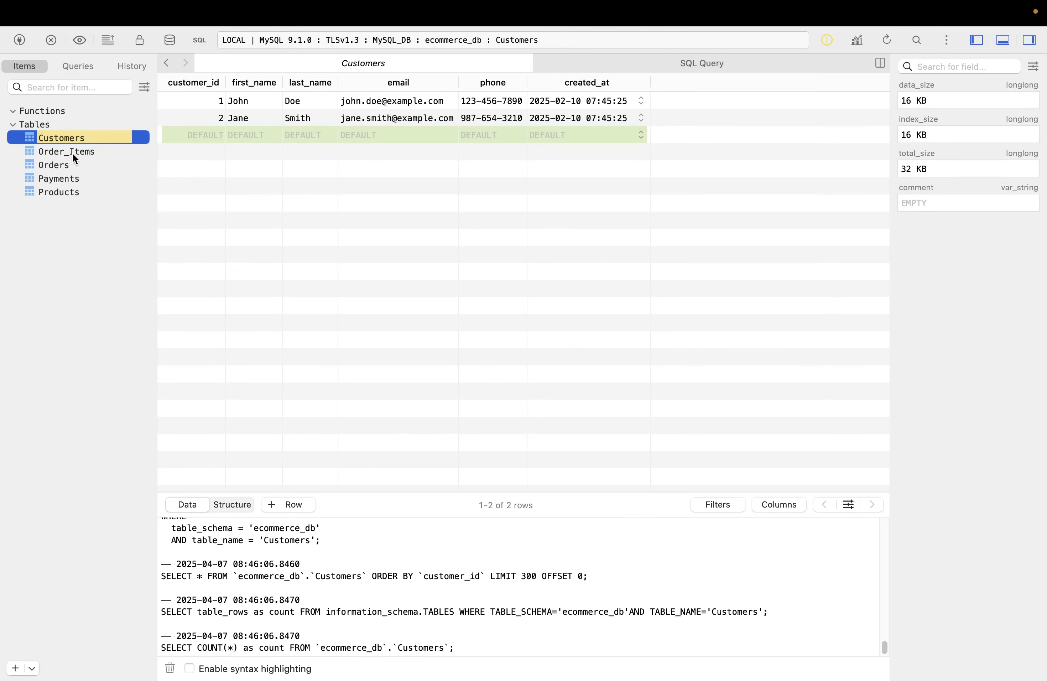
click(61, 164)
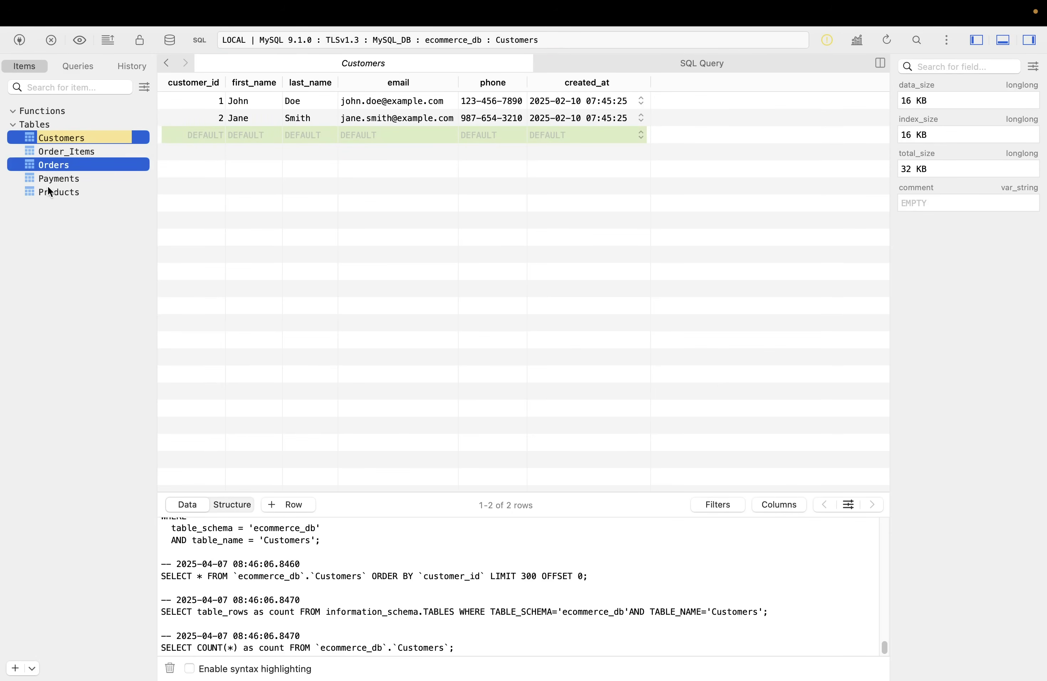
super+click(62, 180)
super+click(55, 193)
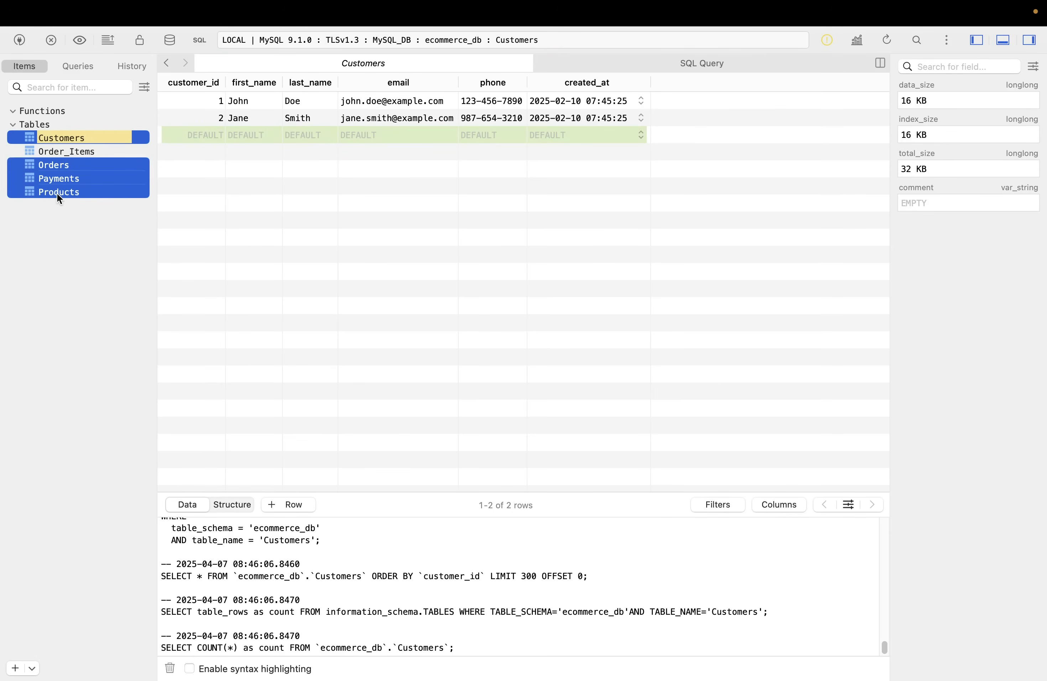
super+click(66, 153)
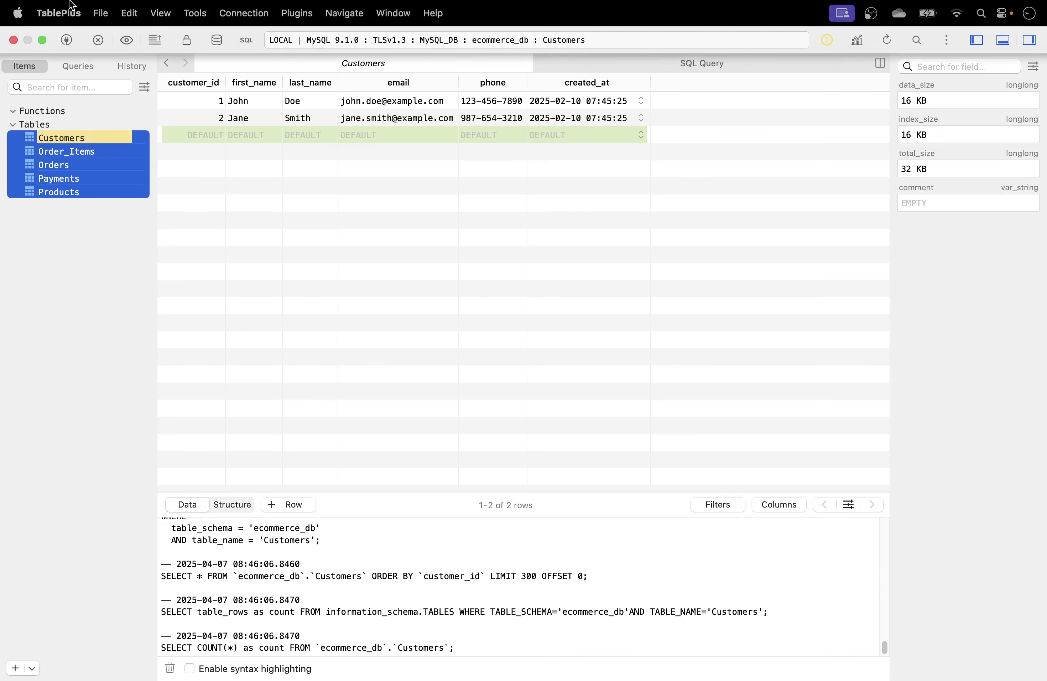
click(102, 17)
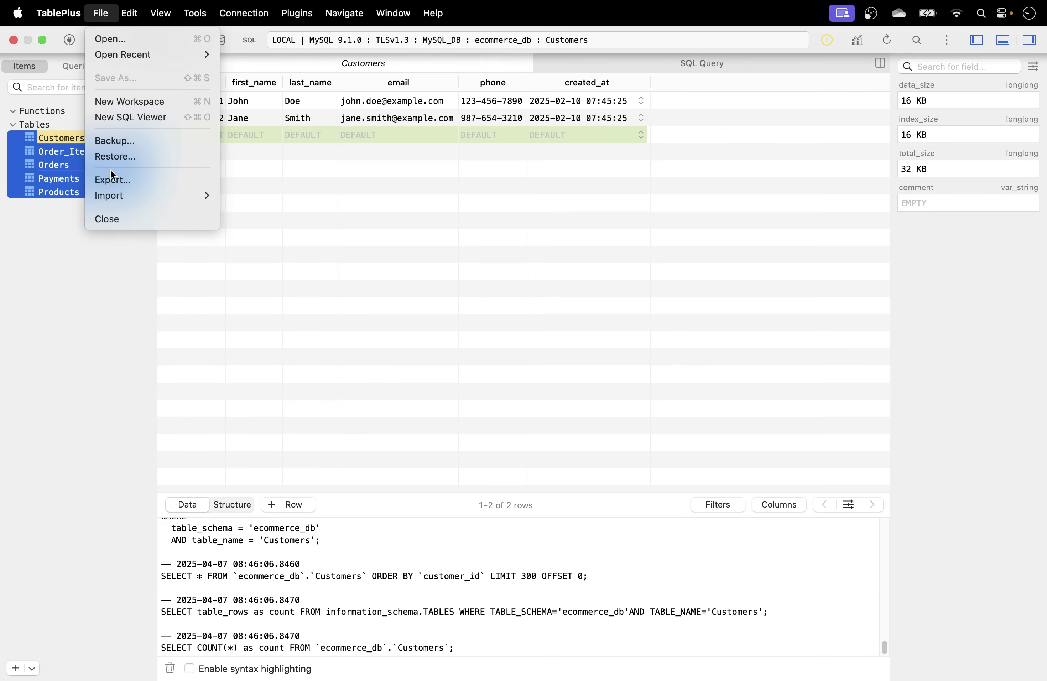
click(113, 179)
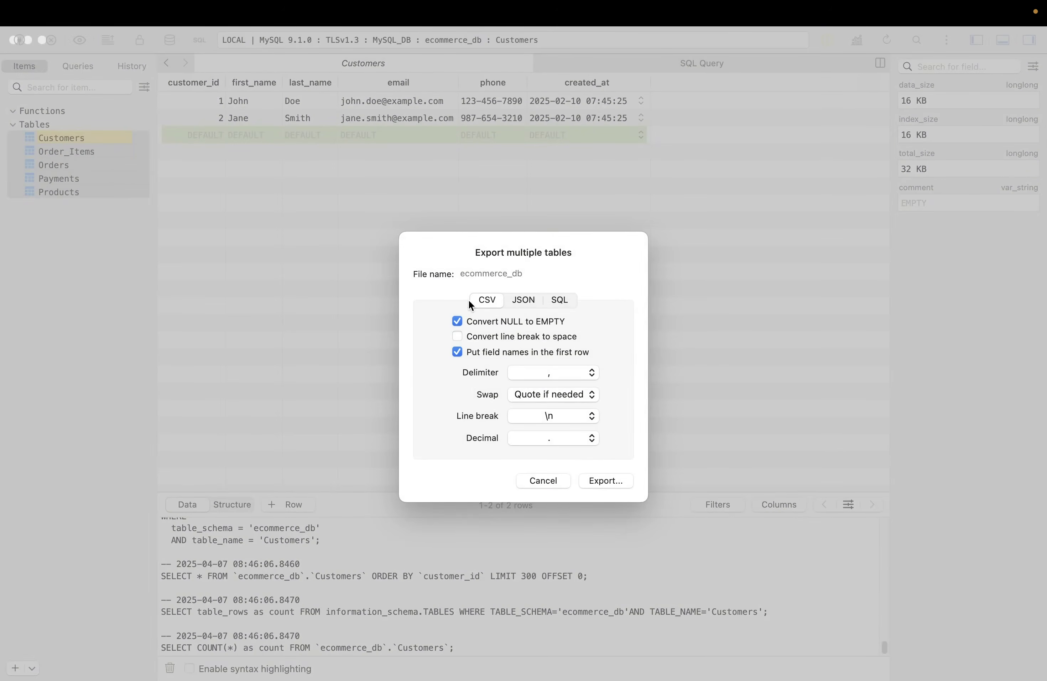
Step: Export the selected tables in SQL format, saving them as ecommerce_db in the SQL folder, and dismiss the completion dialog
click(535, 300)
click(549, 300)
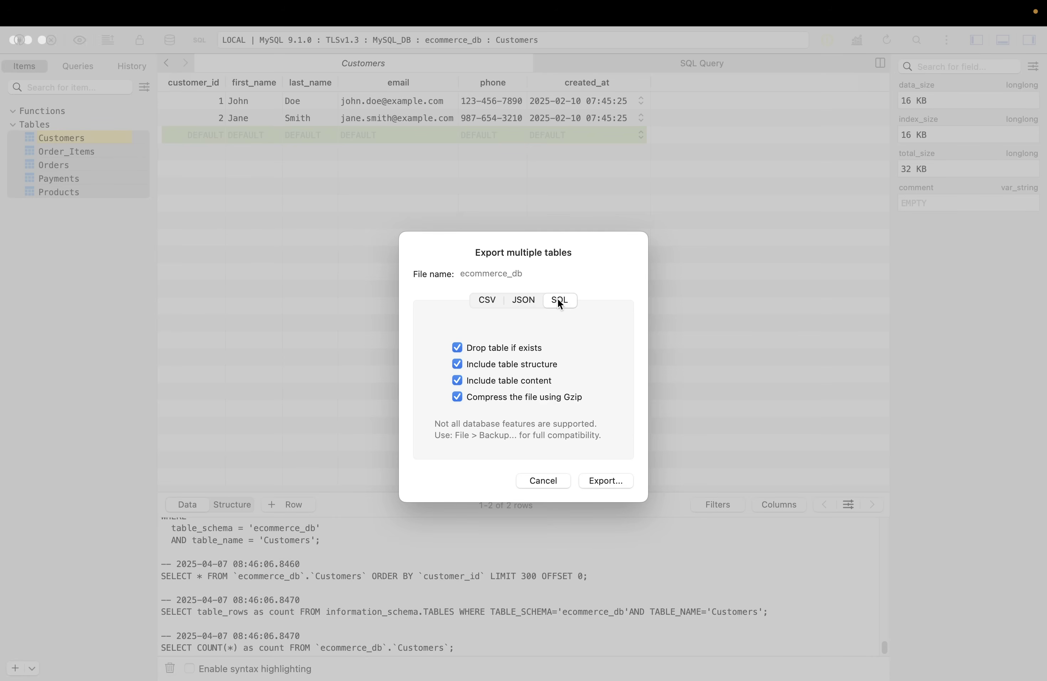
click(606, 479)
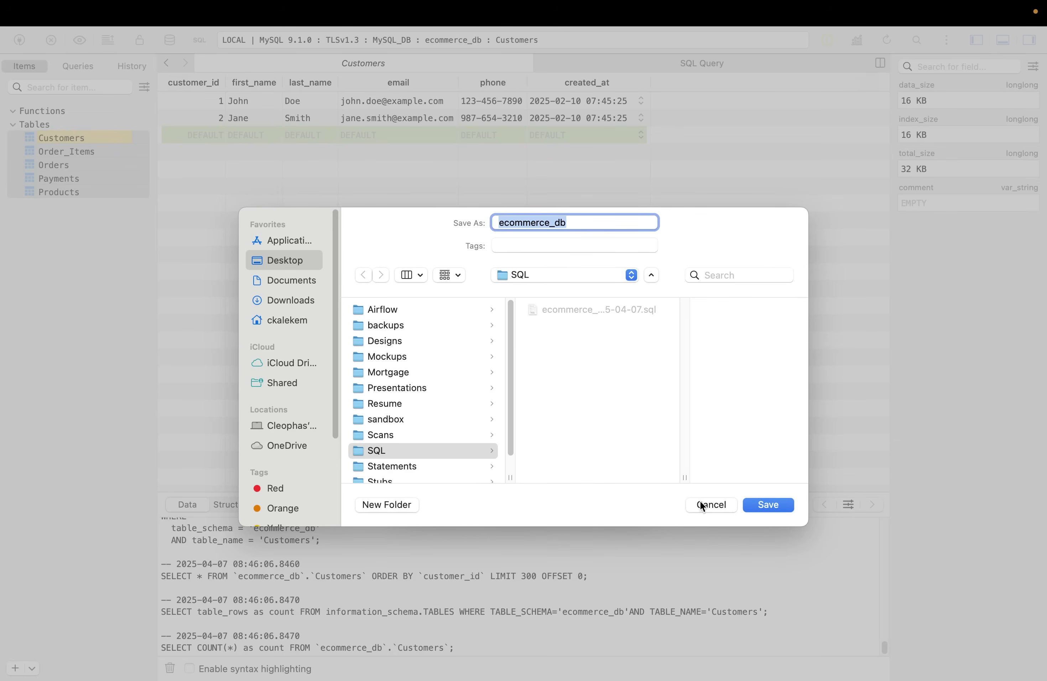
click(764, 507)
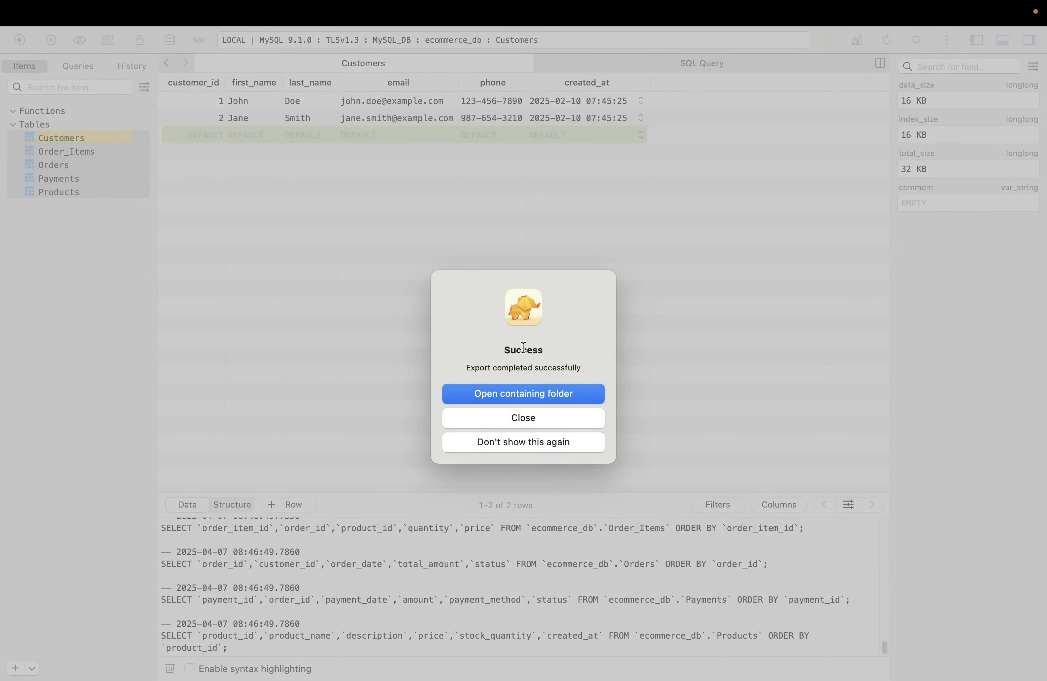
click(514, 418)
Step: Leave full screen, switch to Finder and open the Desktop's SQL folder in a full-screen window
click(41, 40)
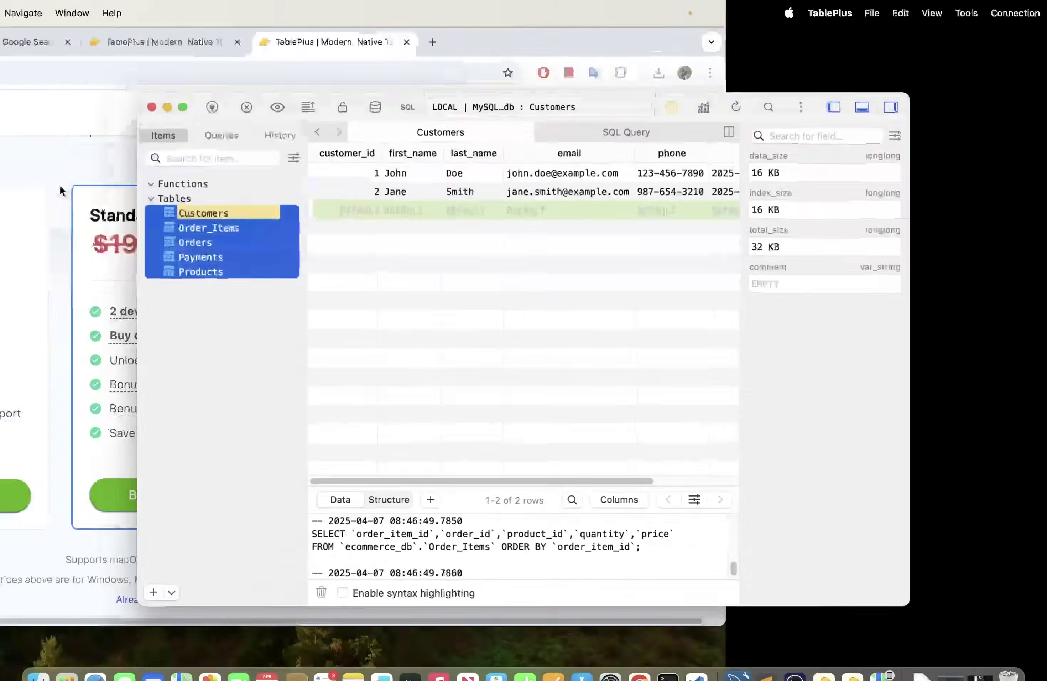
click(38, 659)
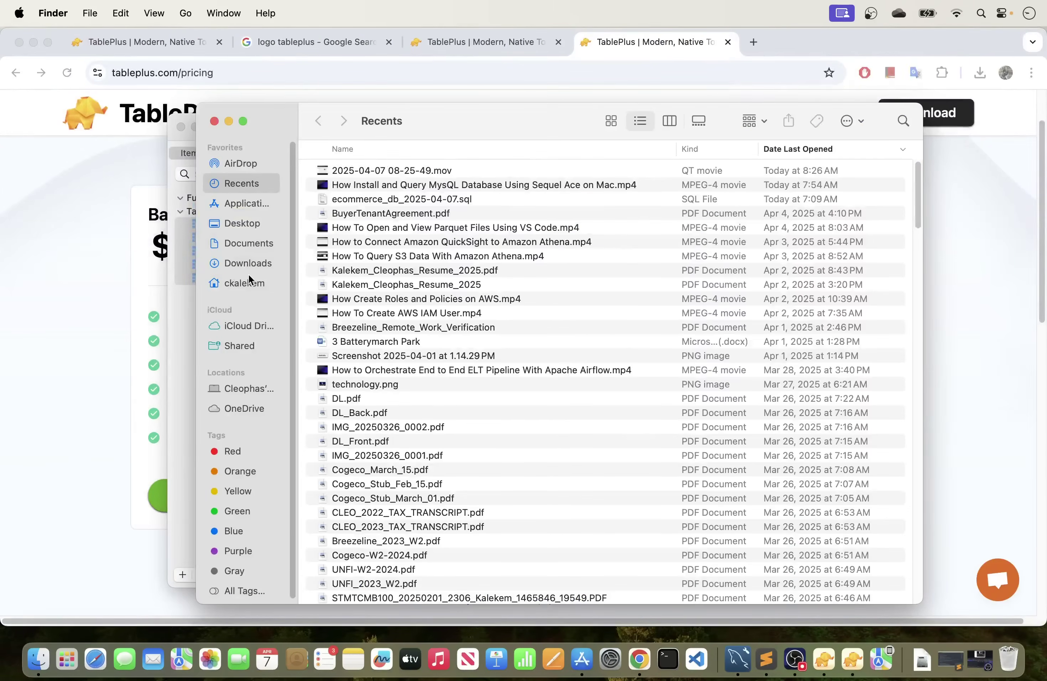
click(239, 229)
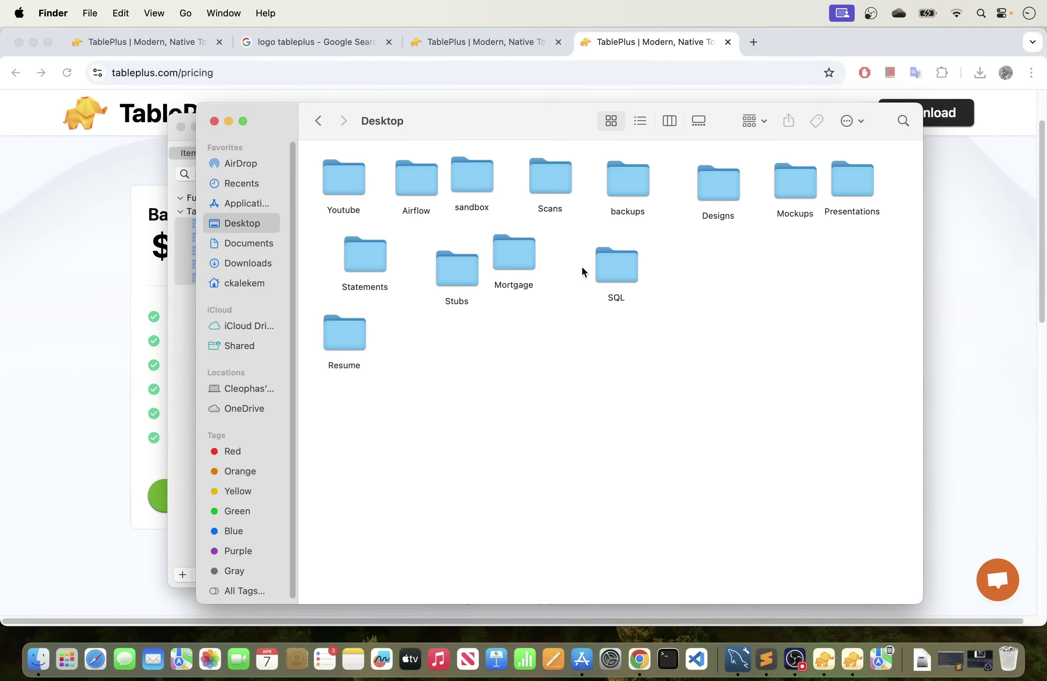
double_click(602, 265)
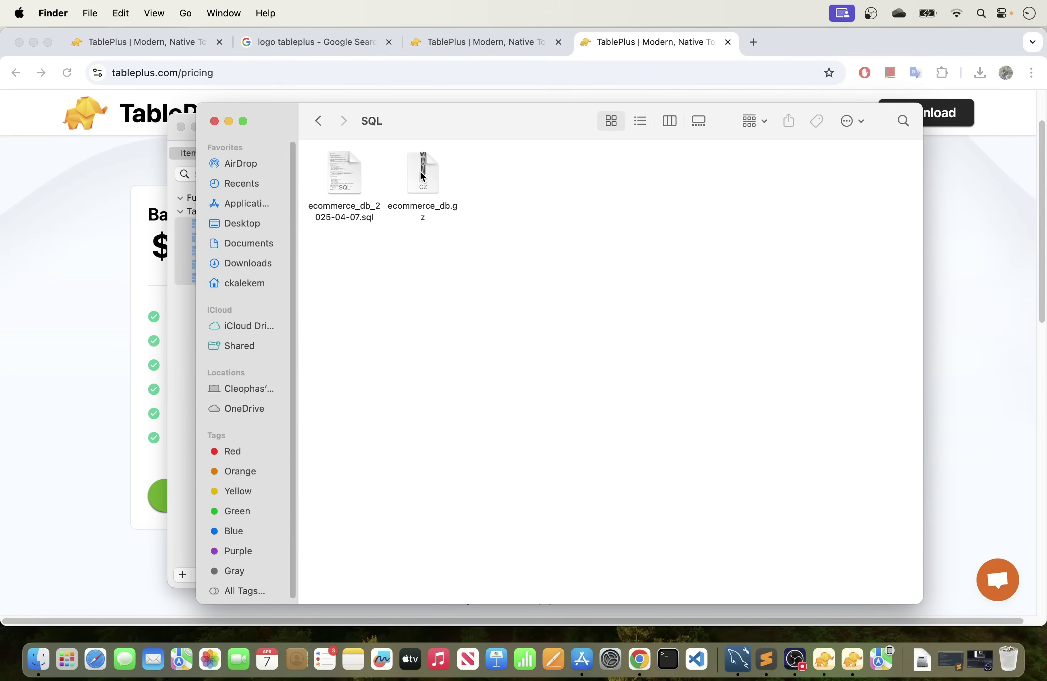
click(243, 122)
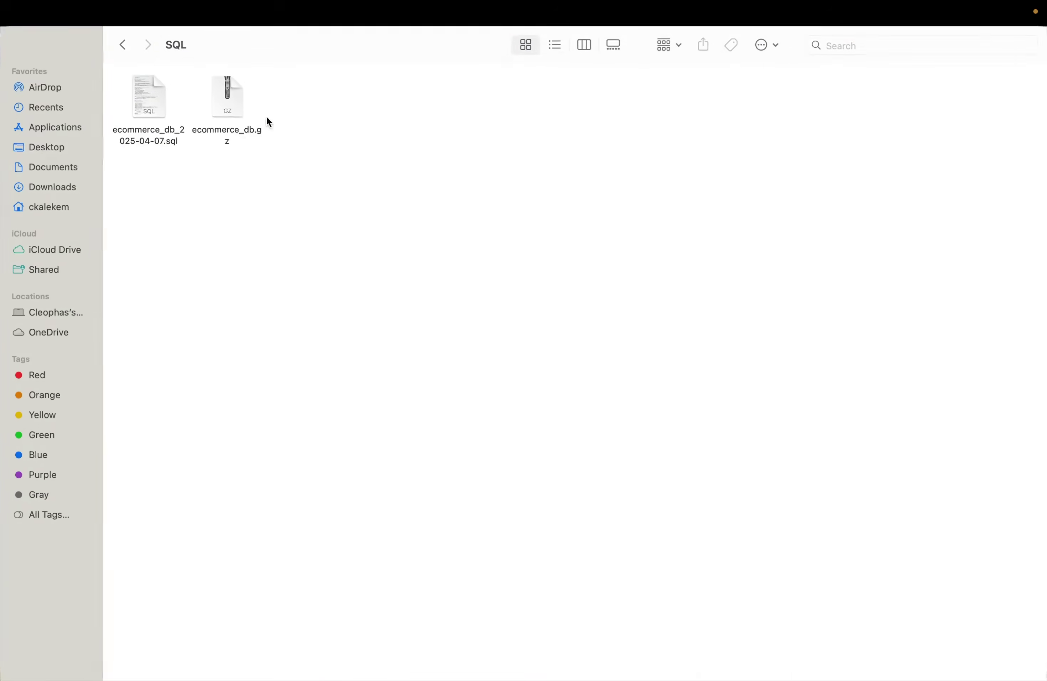
Step: Extract the compressed ecommerce_db.gz export with Archive Utility
click(234, 95)
right_click(234, 95)
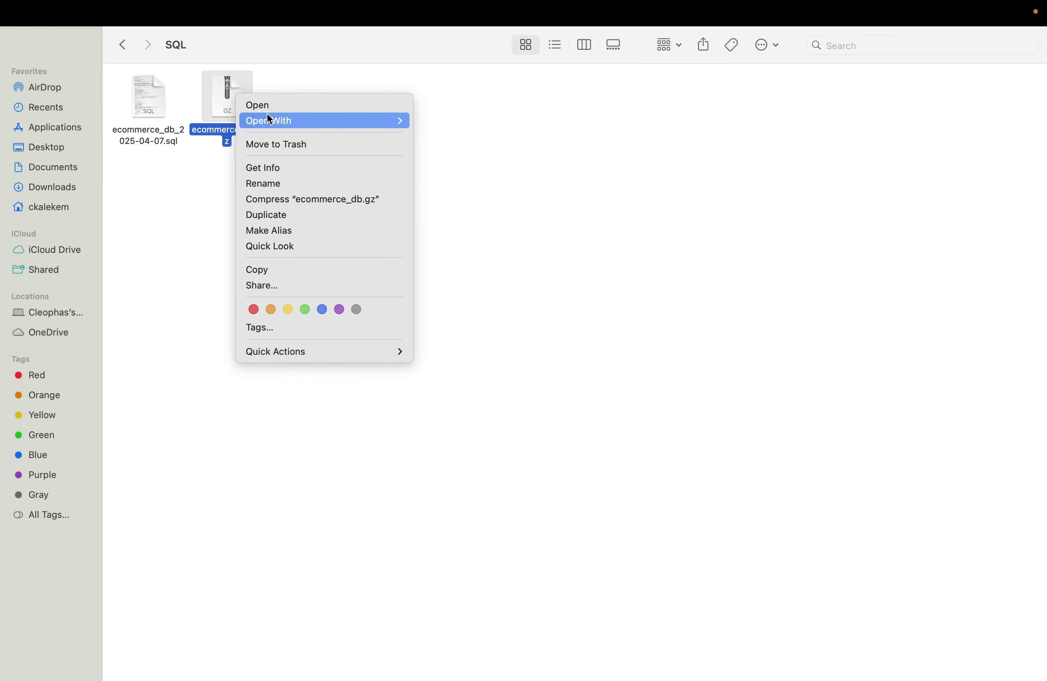
mouse_move(291, 123)
click(227, 89)
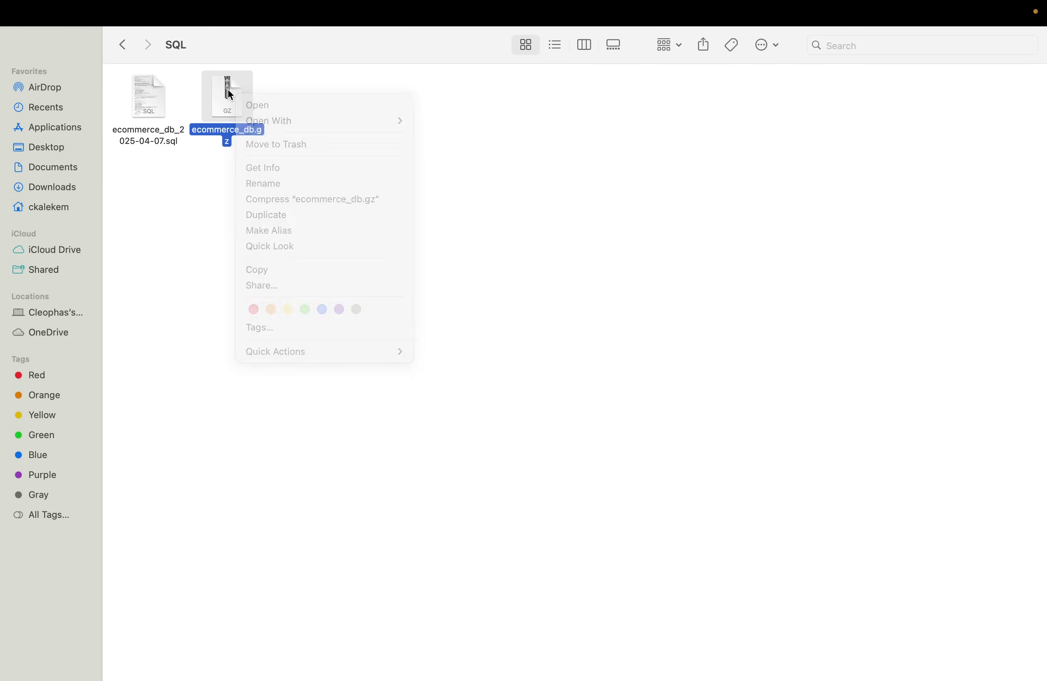
right_click(227, 89)
mouse_move(299, 113)
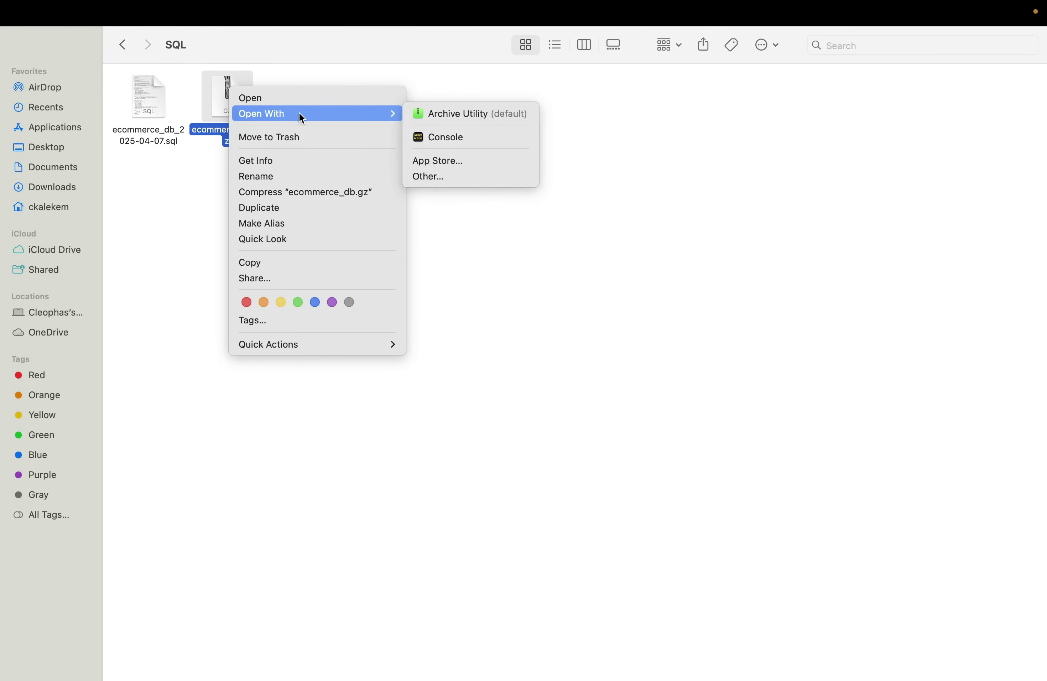
click(455, 115)
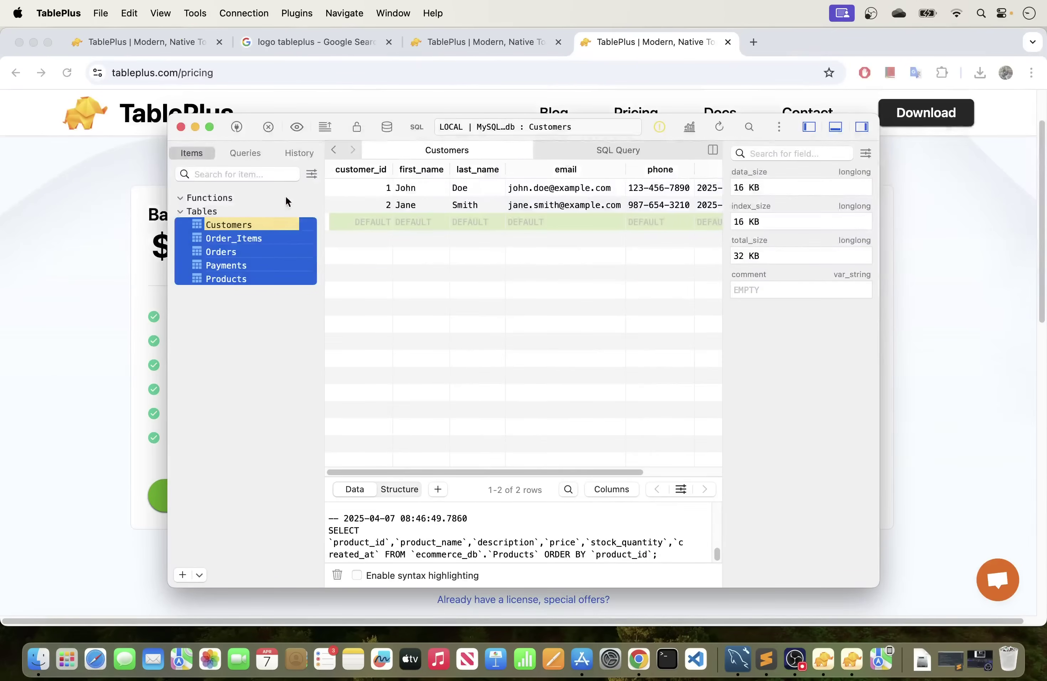
Step: Return to Finder, move the extracted ecommerce_db file clear of the archive and open it with TextEdit
click(36, 645)
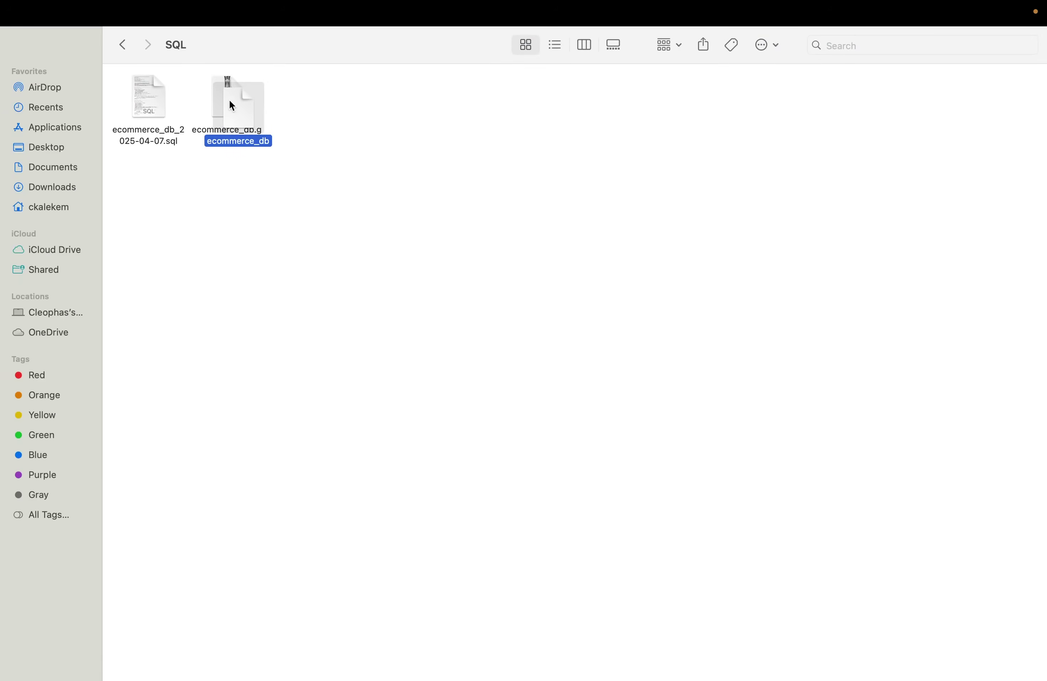
drag(232, 106, 391, 137)
right_click(398, 132)
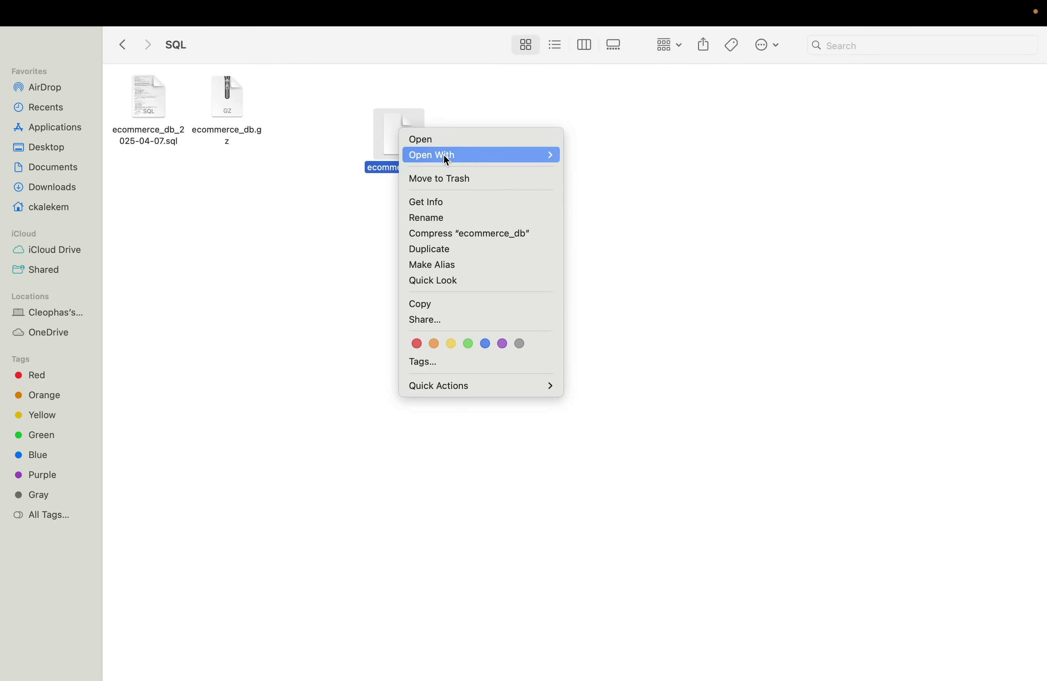
mouse_move(444, 156)
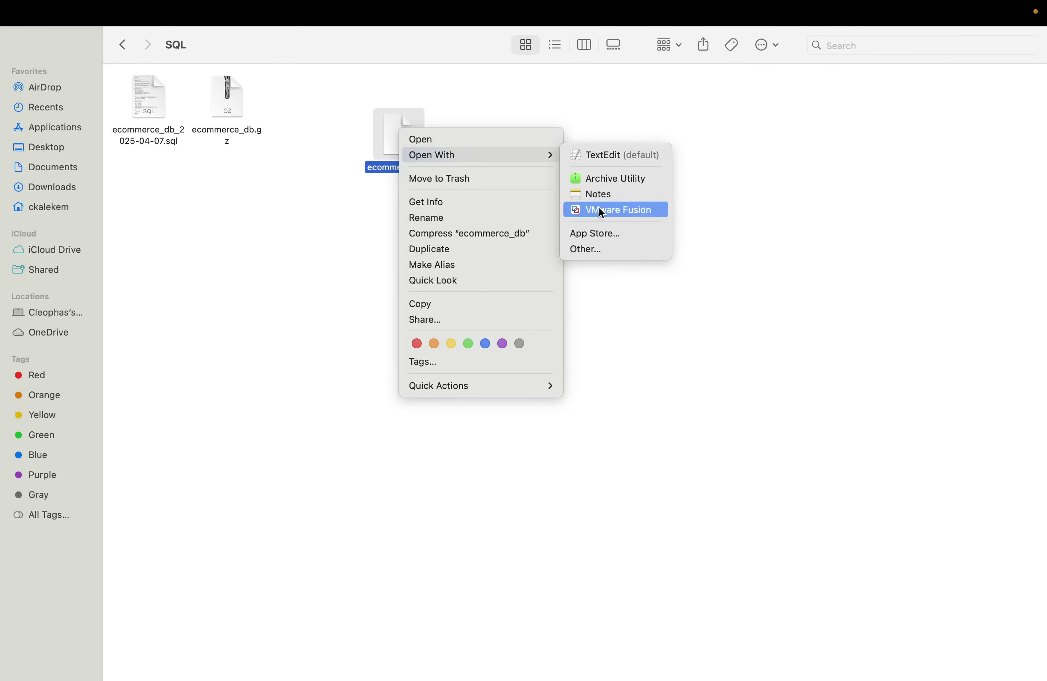
click(598, 158)
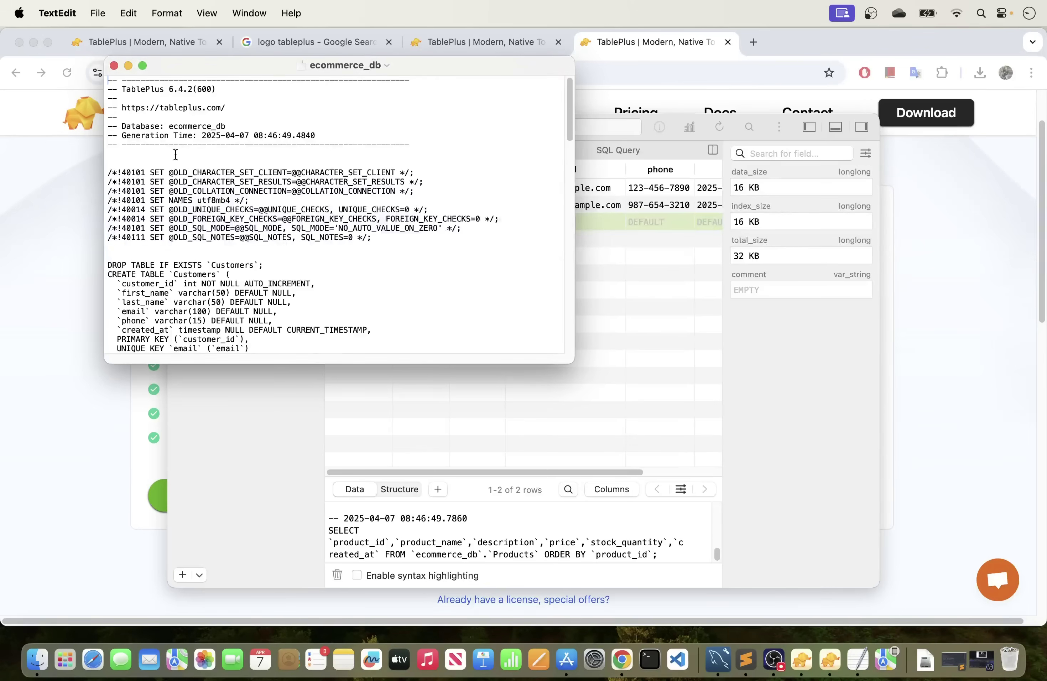
Step: Examine the exported table definitions and insert statements in full screen, and close the ecommerce_db file
click(146, 70)
scroll(205, 281, down, 10)
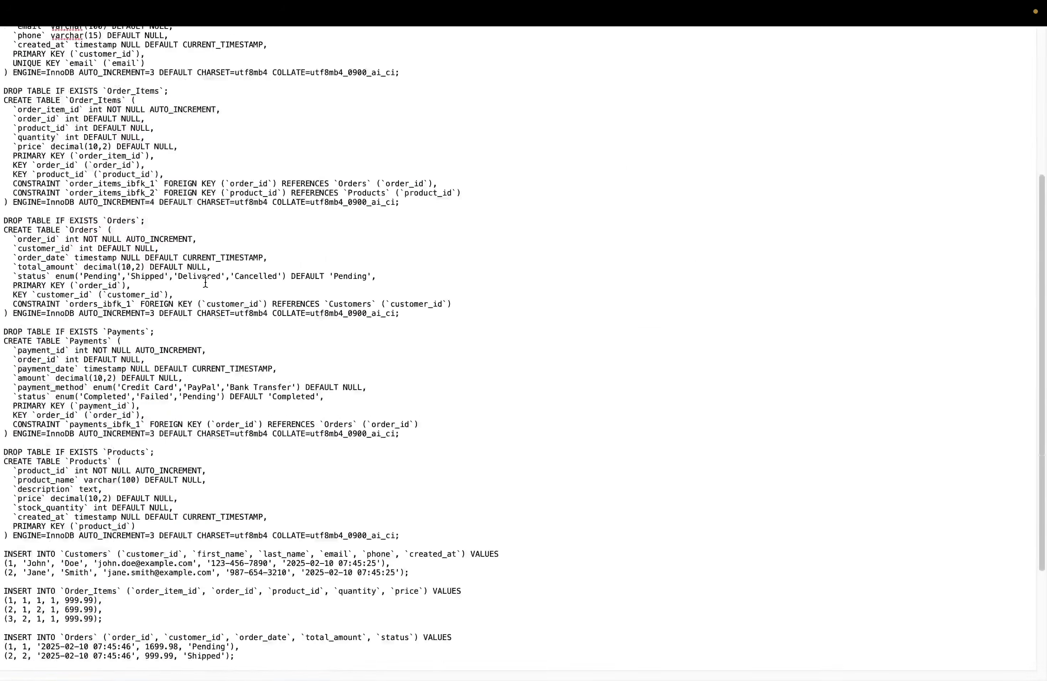
scroll(209, 287, up, 10)
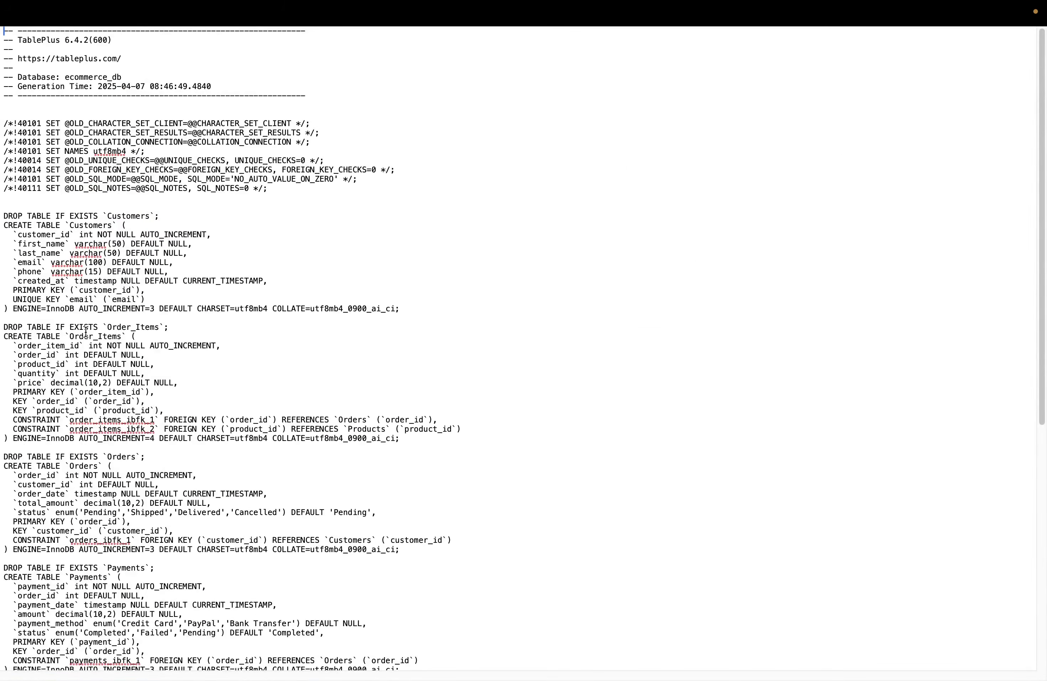
scroll(118, 543, down, 5)
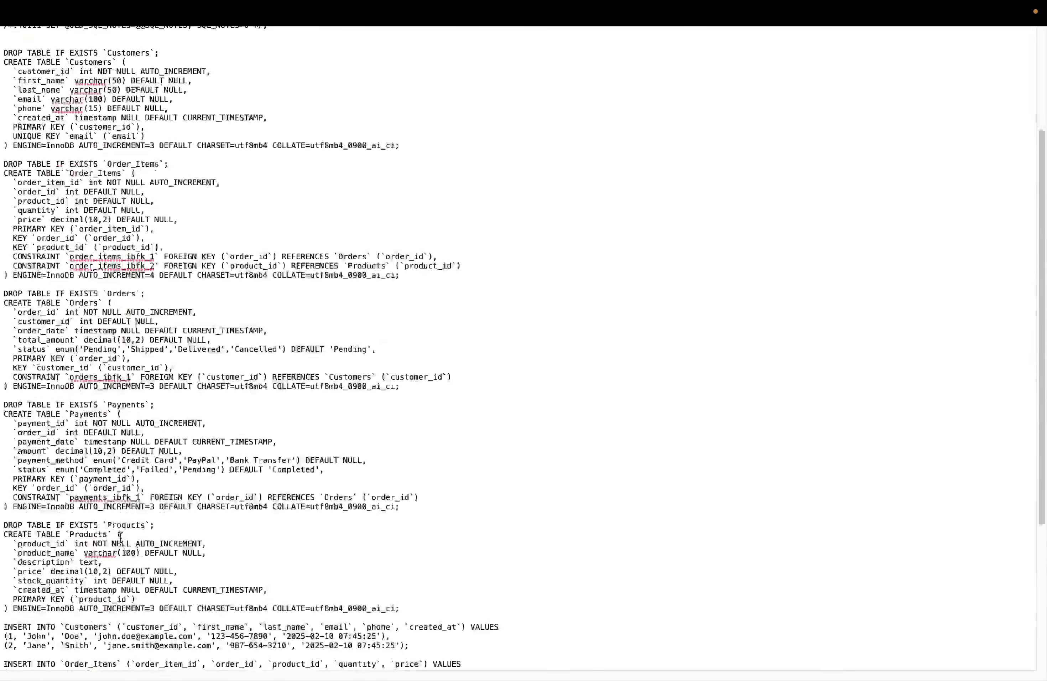
scroll(8, 540, down, 2)
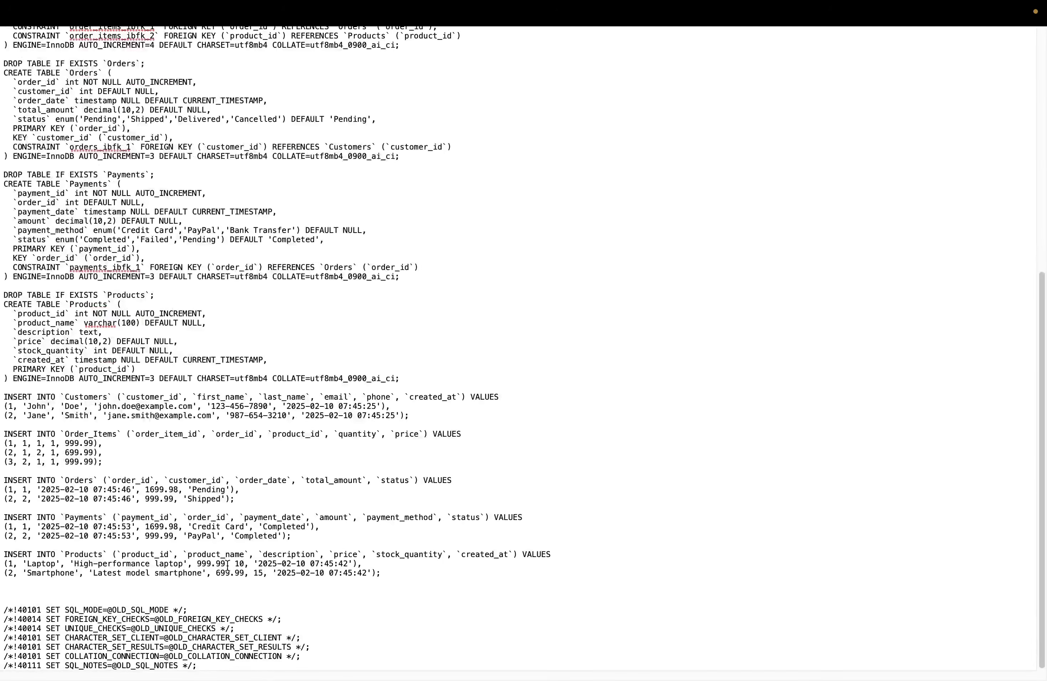
mouse_move(13, 1)
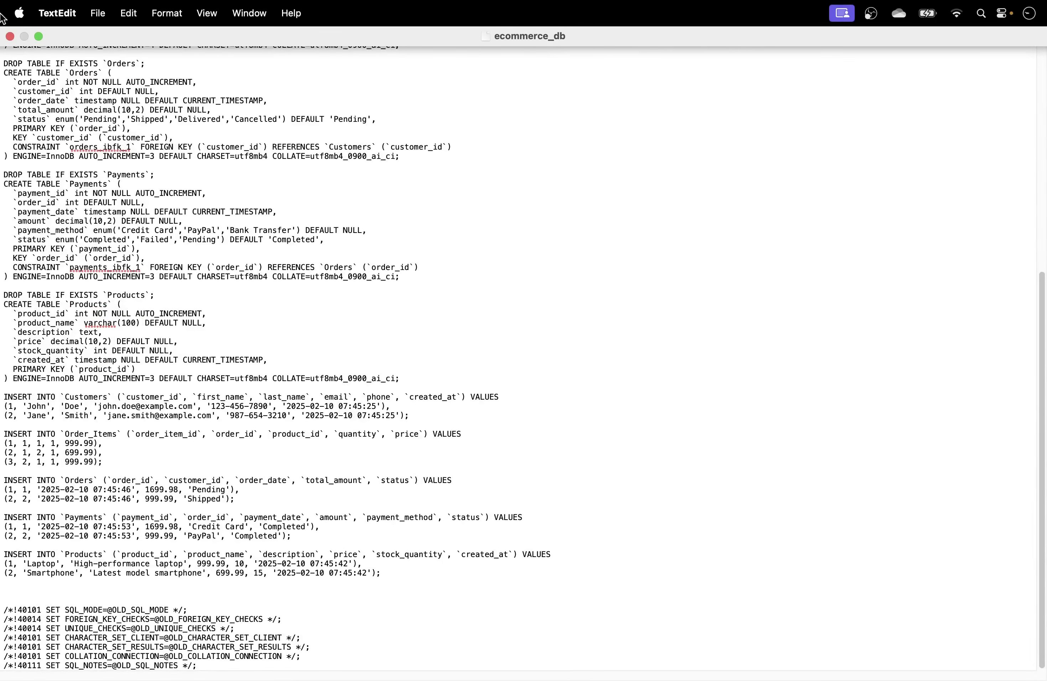
click(9, 39)
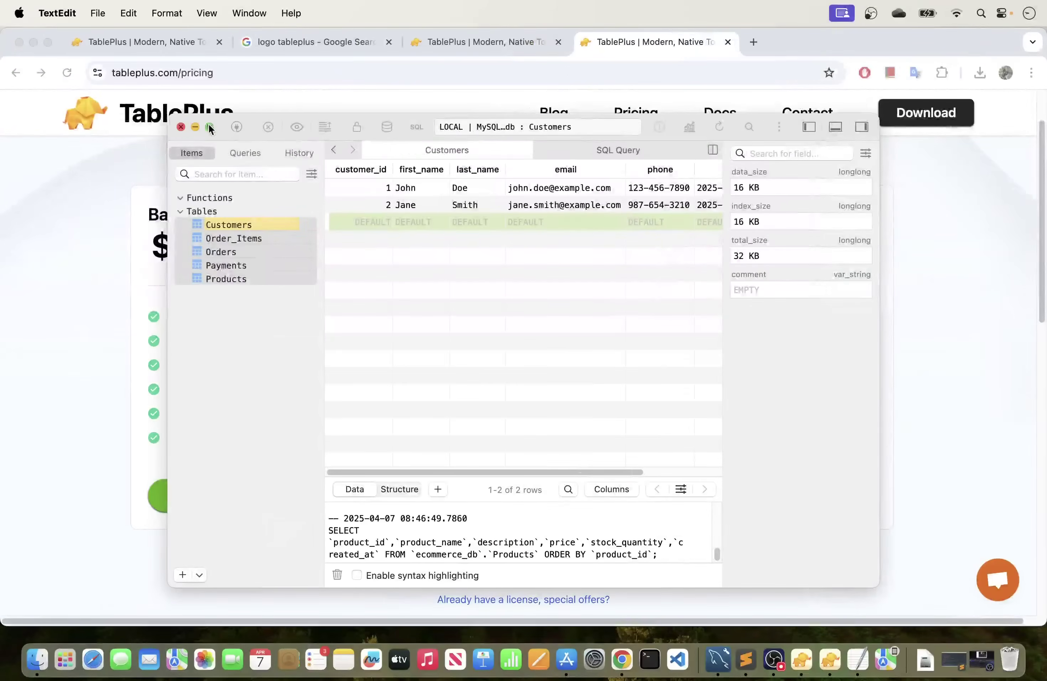
Step: Switch back to TablePlus in full screen and clear the multiple-table selection
click(209, 126)
click(209, 126)
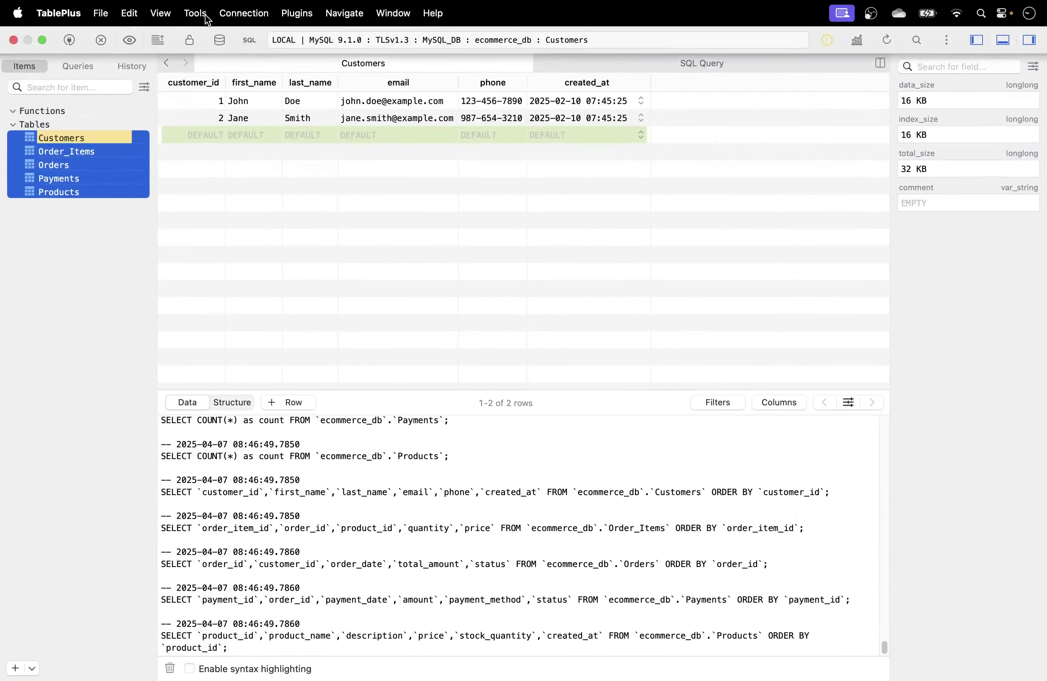
click(200, 14)
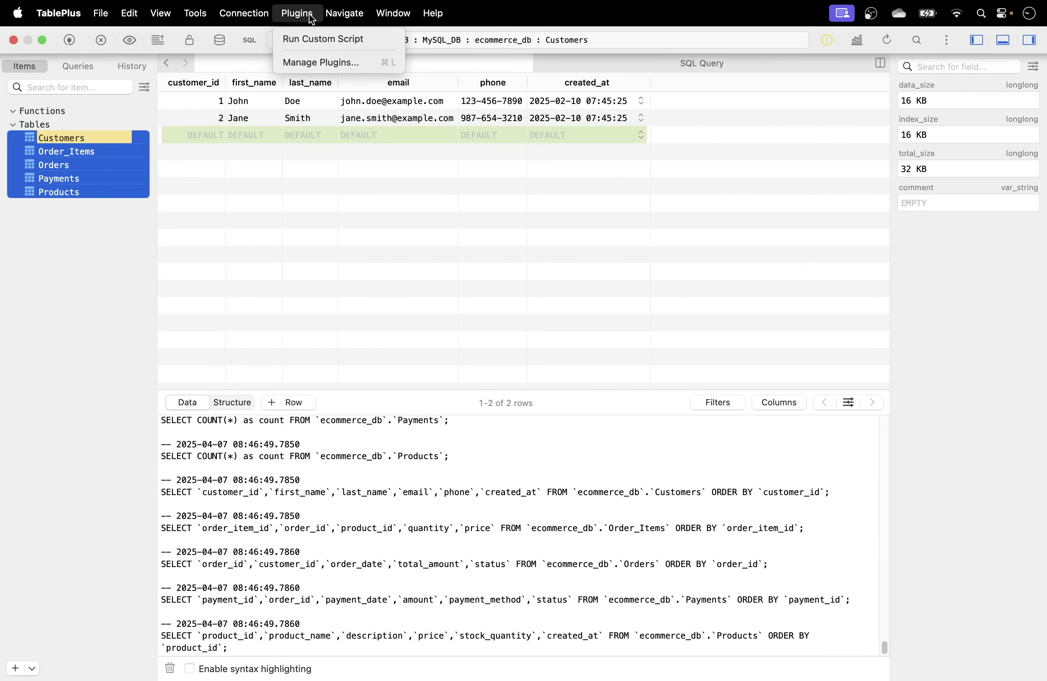
mouse_move(361, 20)
mouse_move(98, 15)
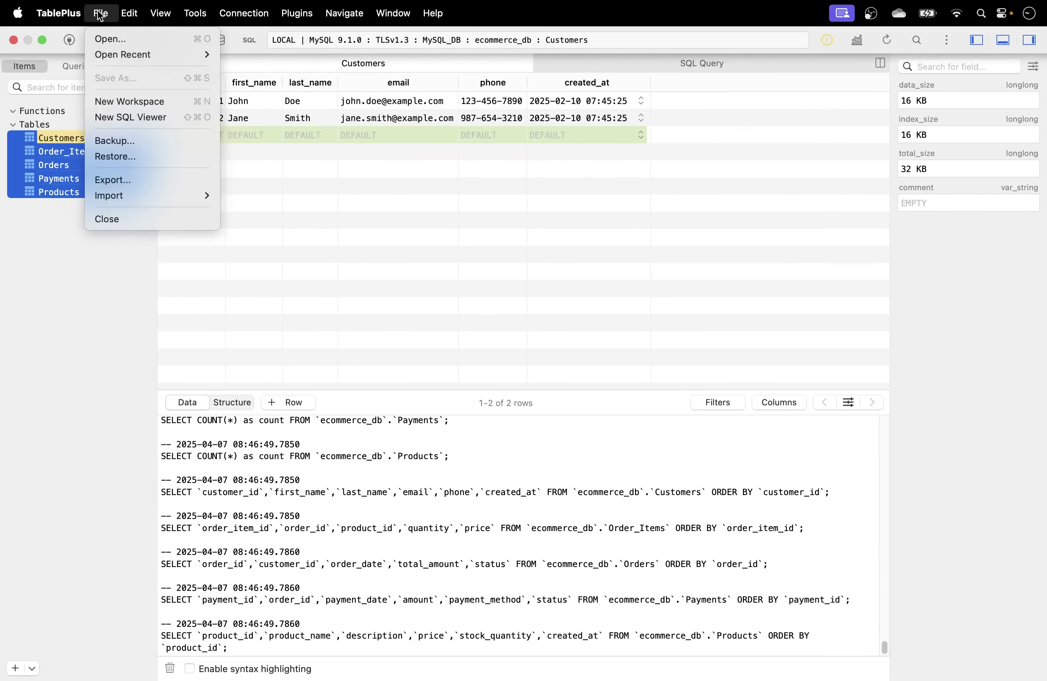
click(129, 144)
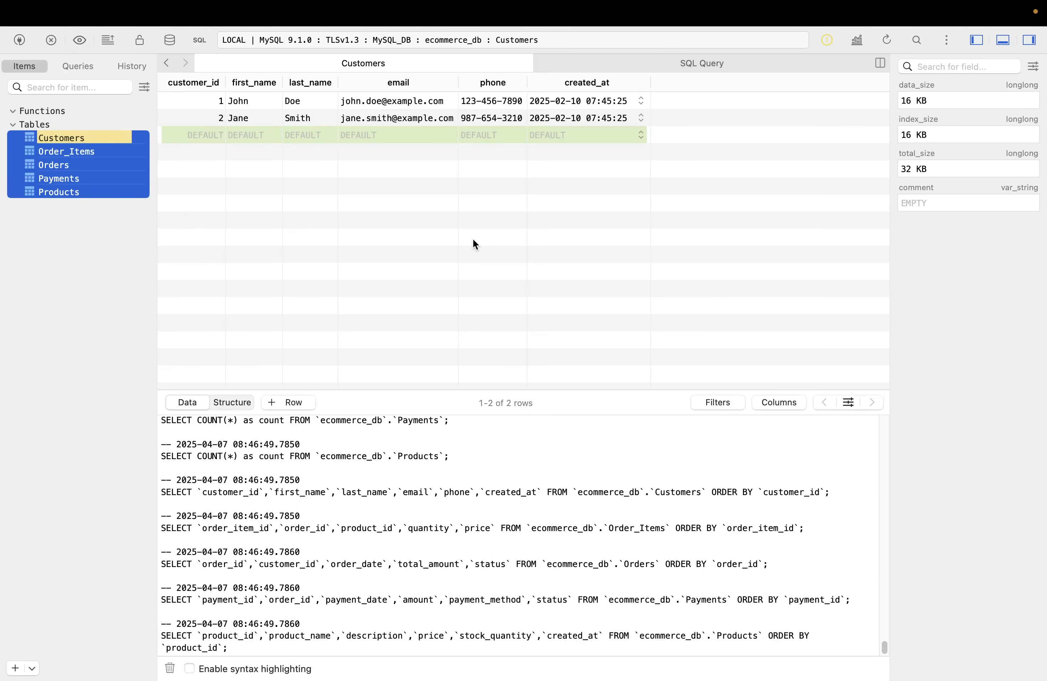
click(496, 263)
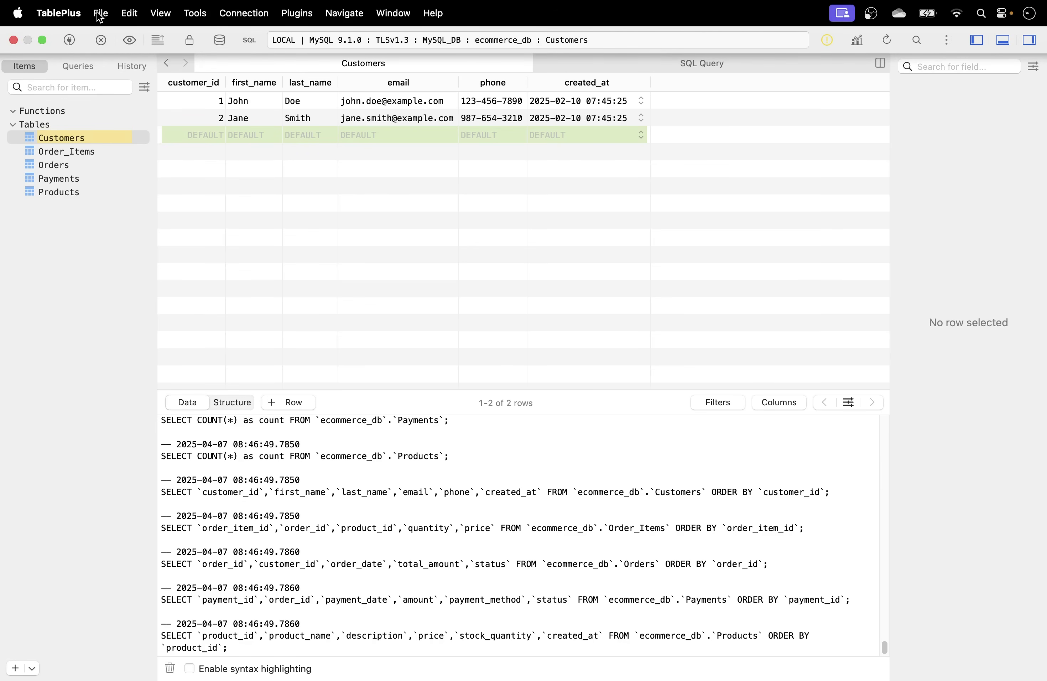
key(ctrl+super+f)
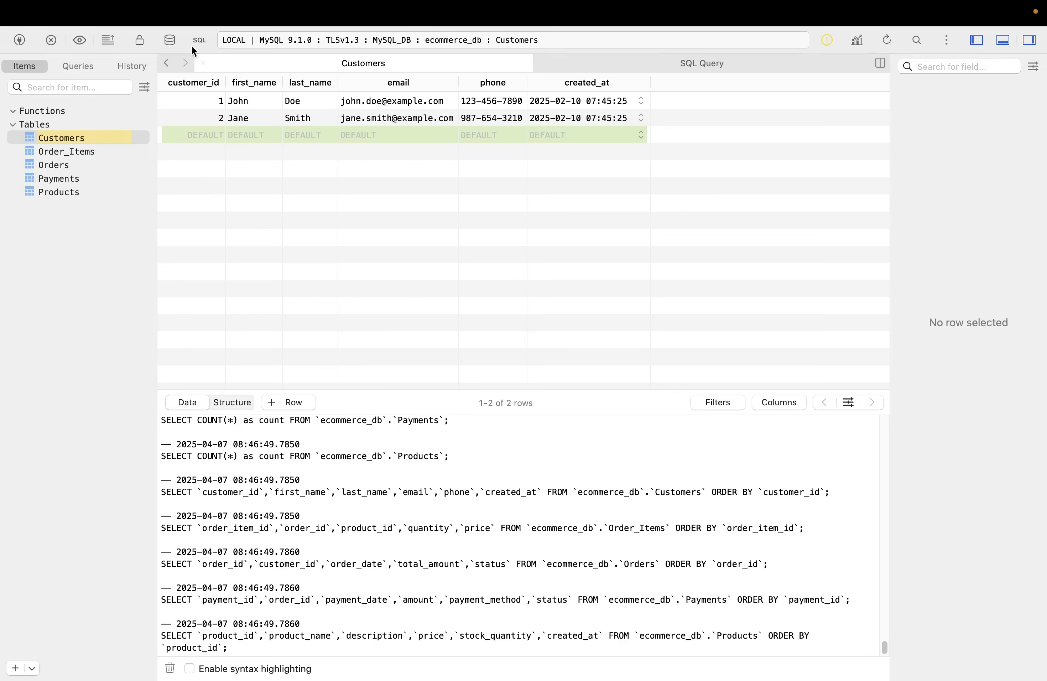
mouse_move(143, 3)
mouse_move(99, 2)
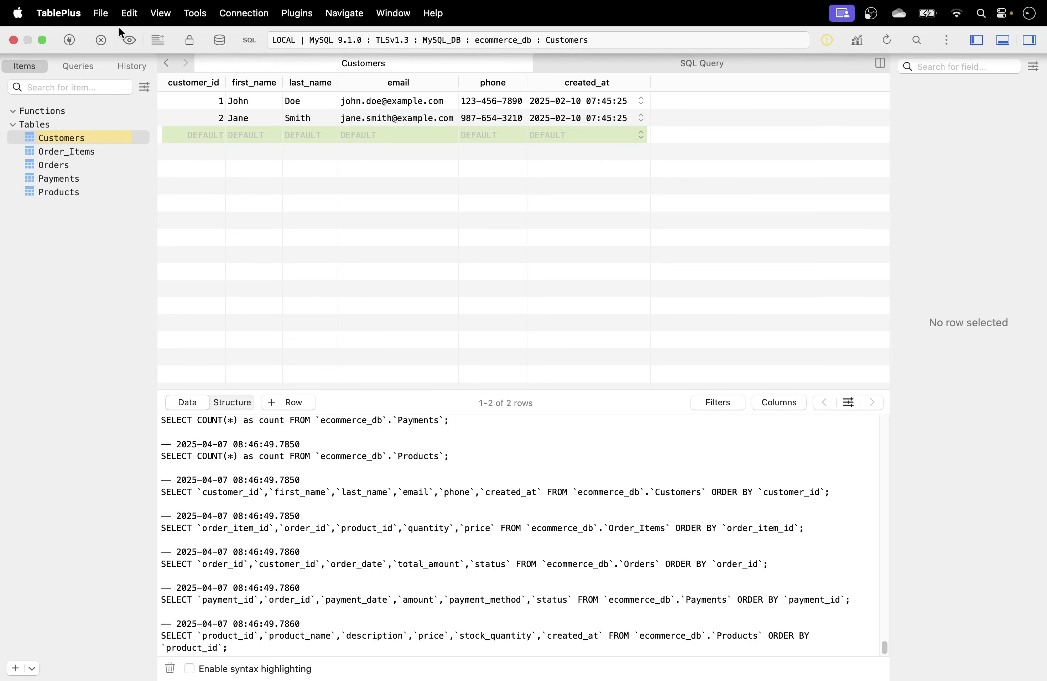